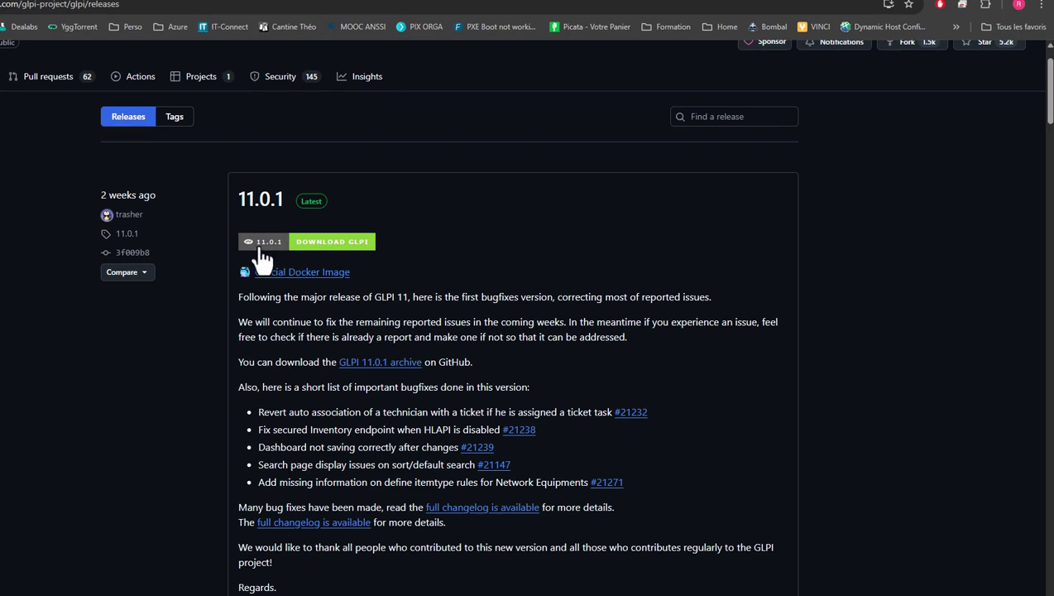
- Open the version 11.0.1 download link on the GLPI downloads page to reach the GitHub releases
scroll(134, 193, up, 1)
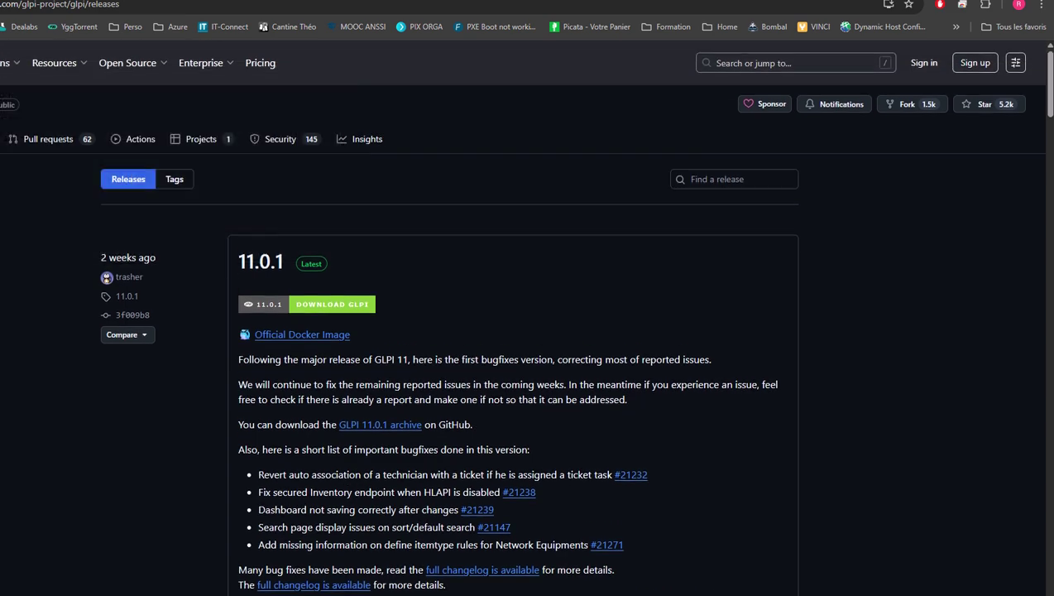
key(ctrl+Tab)
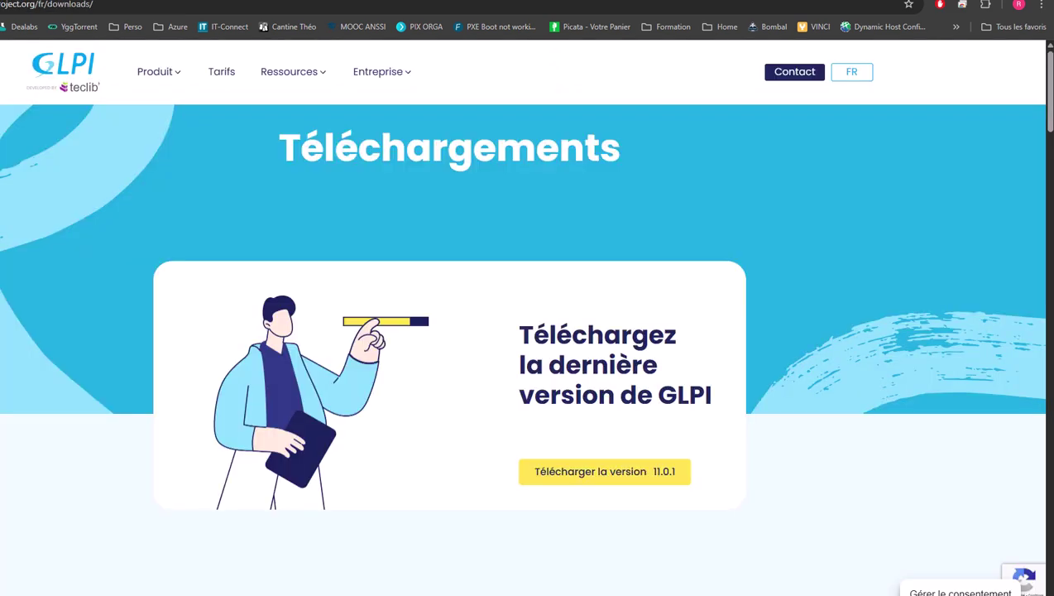
click(609, 471)
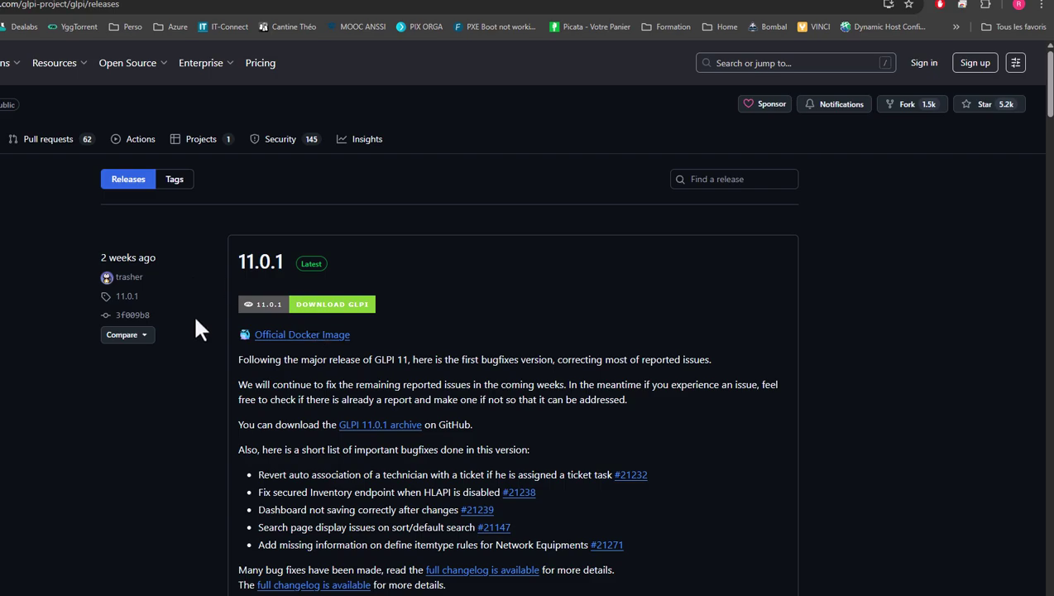
- Browse the GLPI releases list on GitHub and examine the downloadable assets of version 11.0.1
scroll(369, 348, down, 15)
scroll(371, 348, down, 20)
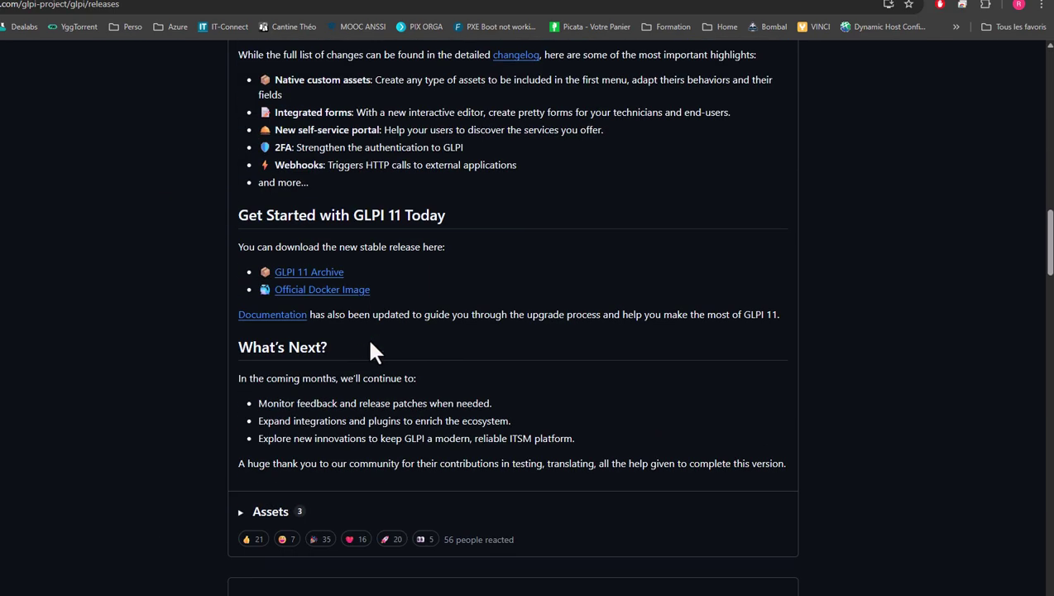
scroll(370, 352, down, 10)
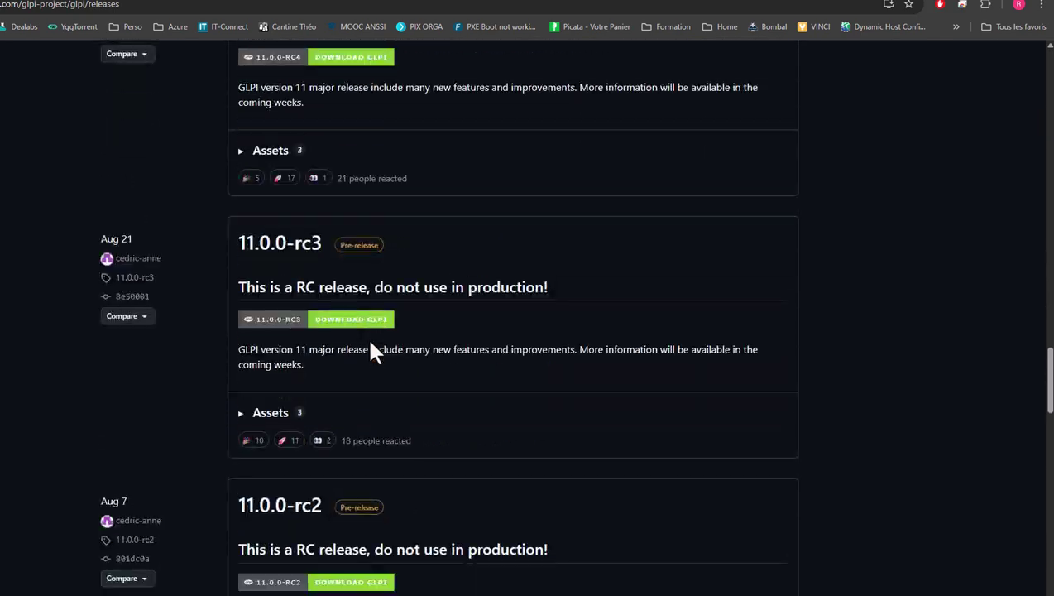
scroll(370, 346, down, 5)
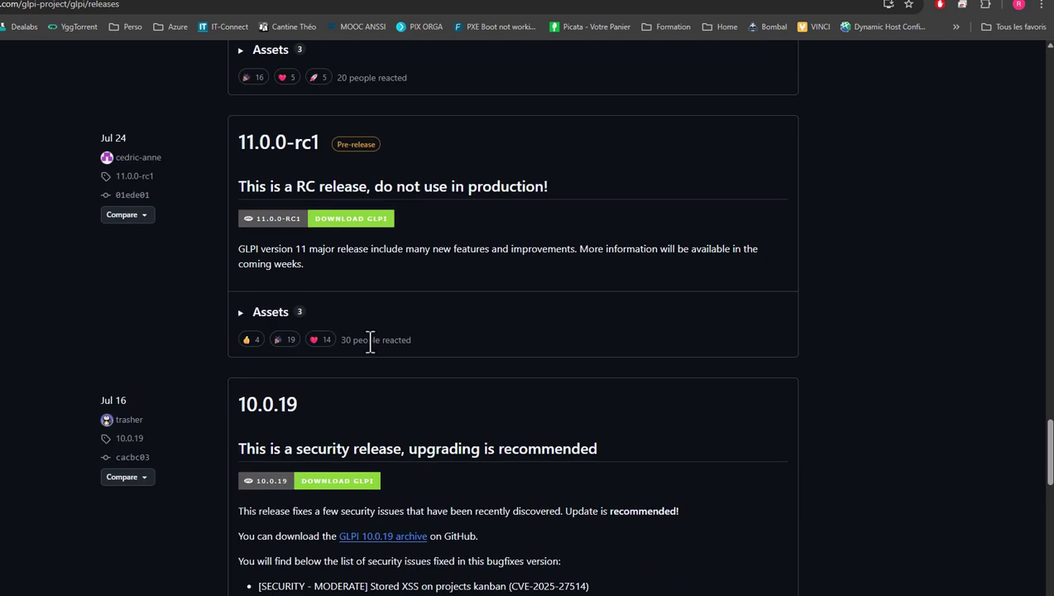
scroll(368, 348, up, 7)
scroll(367, 347, up, 20)
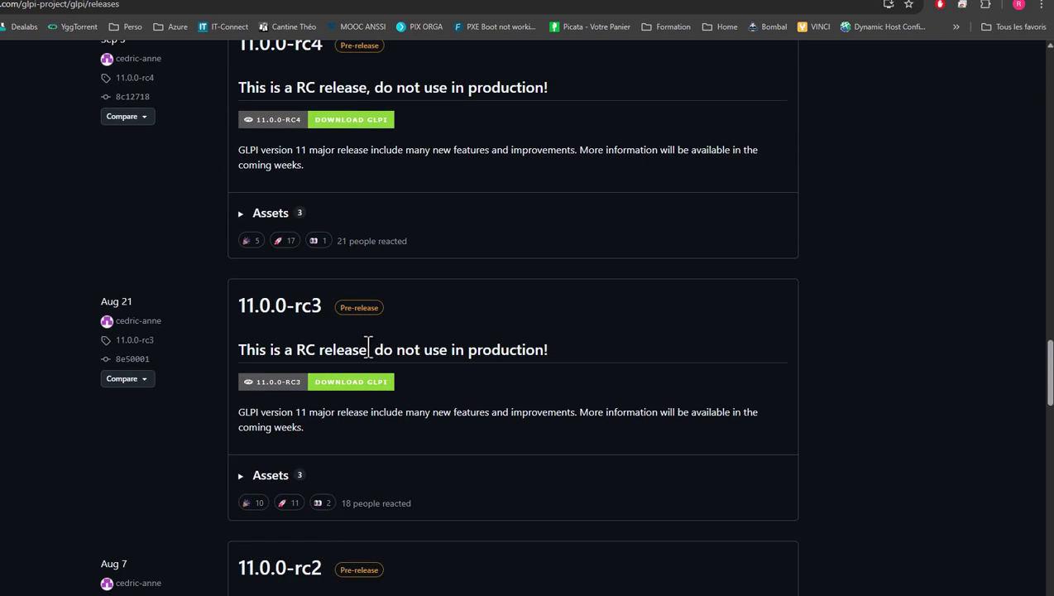
scroll(339, 343, up, 2)
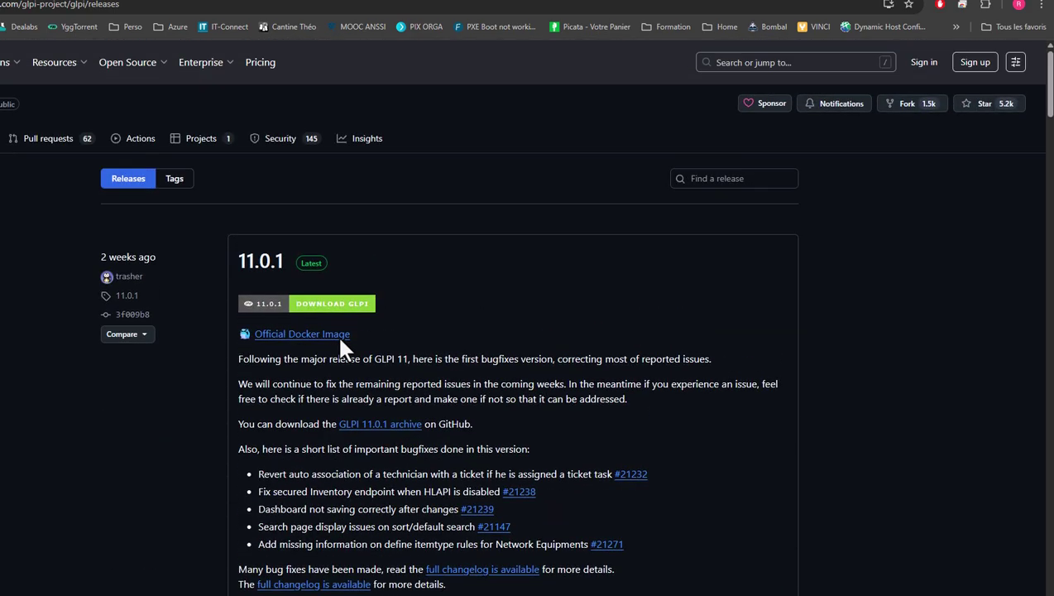
scroll(331, 314, down, 7)
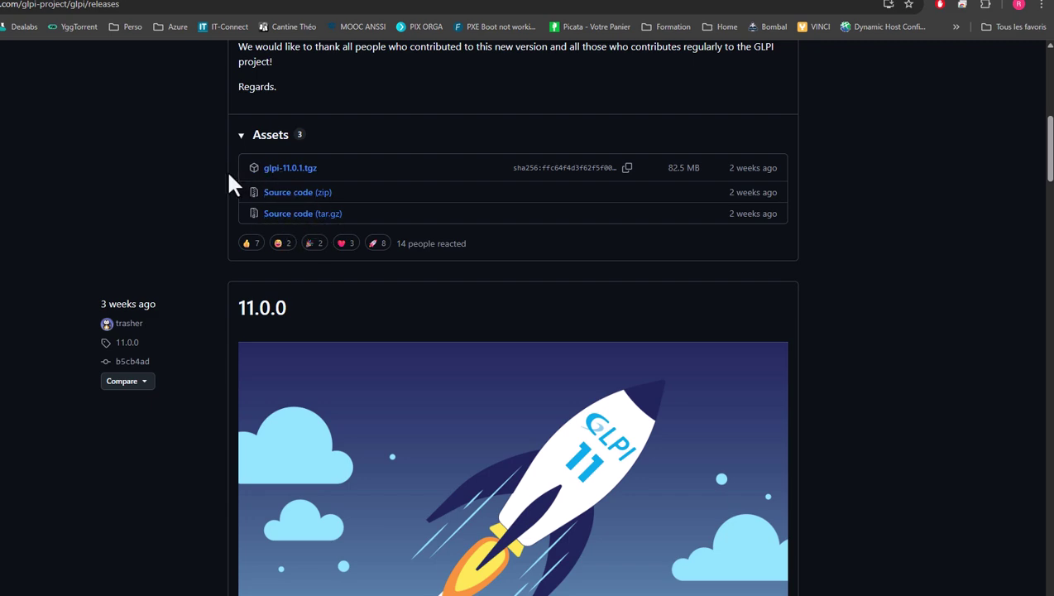
scroll(289, 178, up, 2)
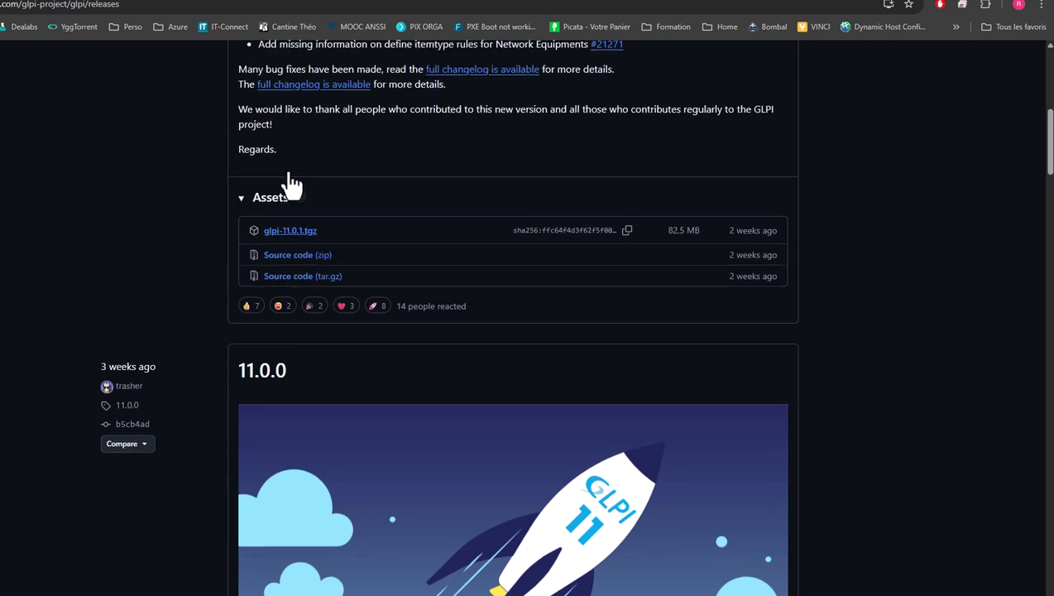
scroll(289, 177, up, 2)
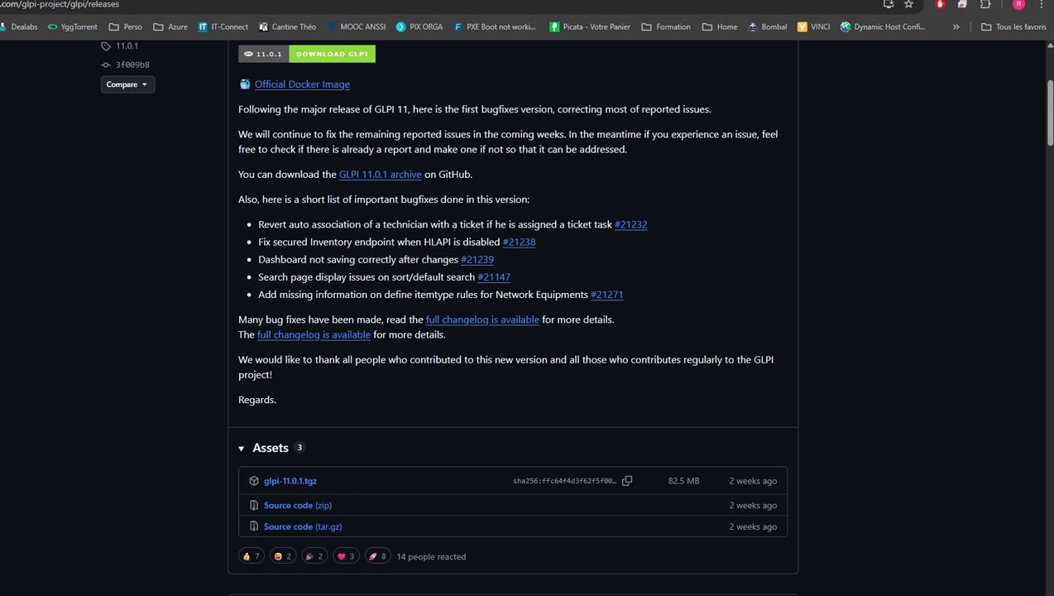
- Check the FusionInventory plugin versions offered for GLPI, and find the matching 10.0.6 release on page 3 of the GLPI releases
click(111, 4)
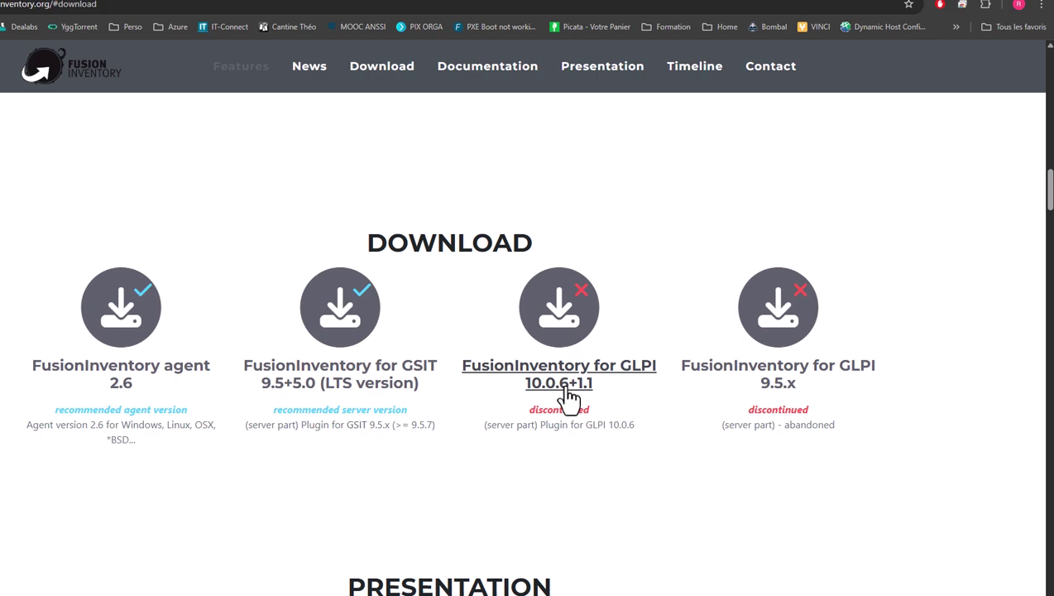
click(41, 0)
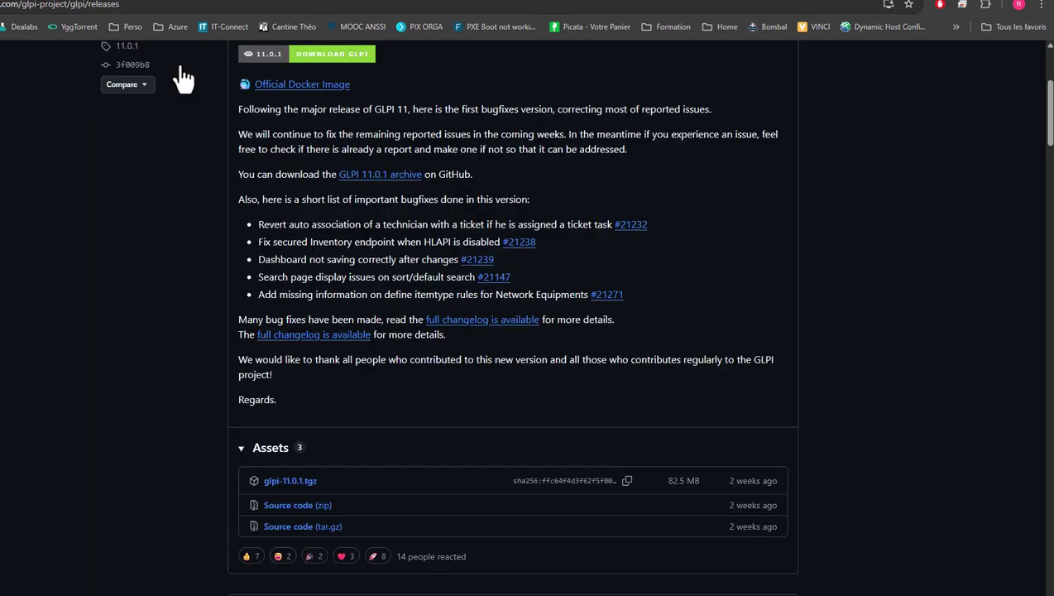
drag(1047, 115, 1047, 236)
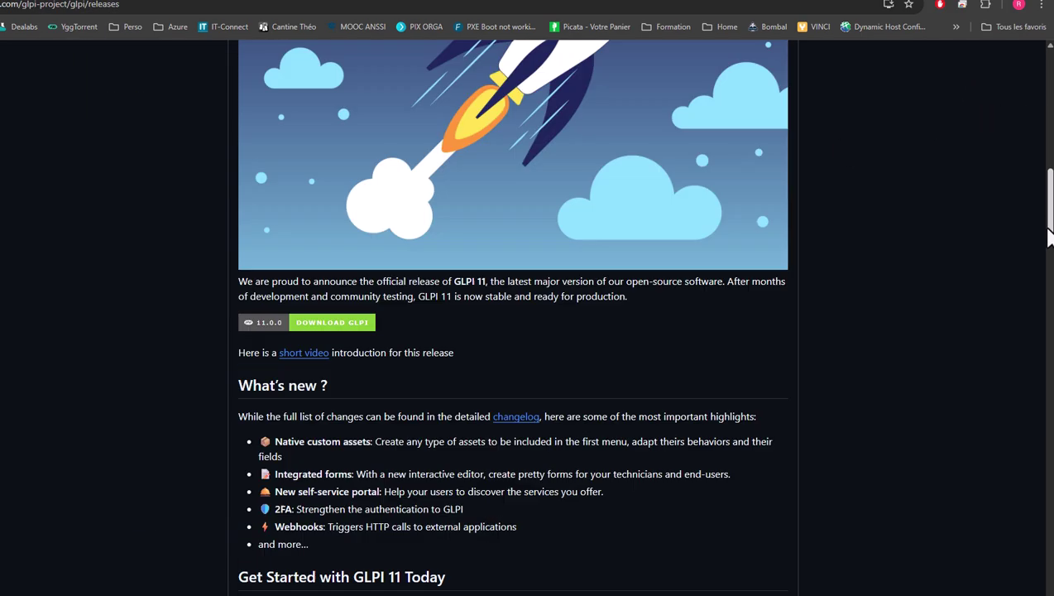
scroll(584, 535, down, 15)
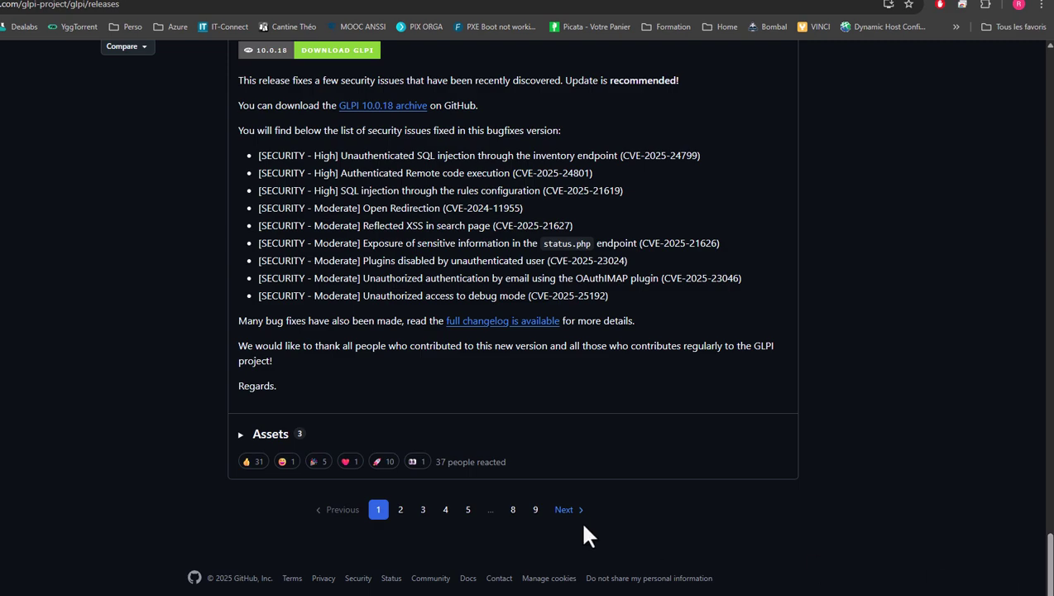
click(423, 510)
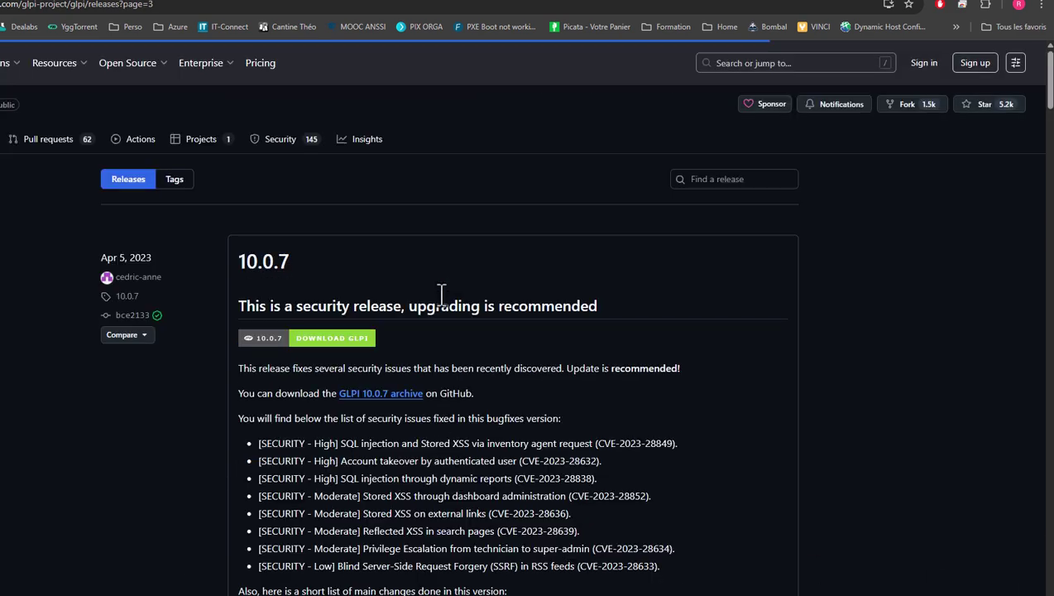
scroll(443, 300, down, 15)
scroll(444, 303, up, 2)
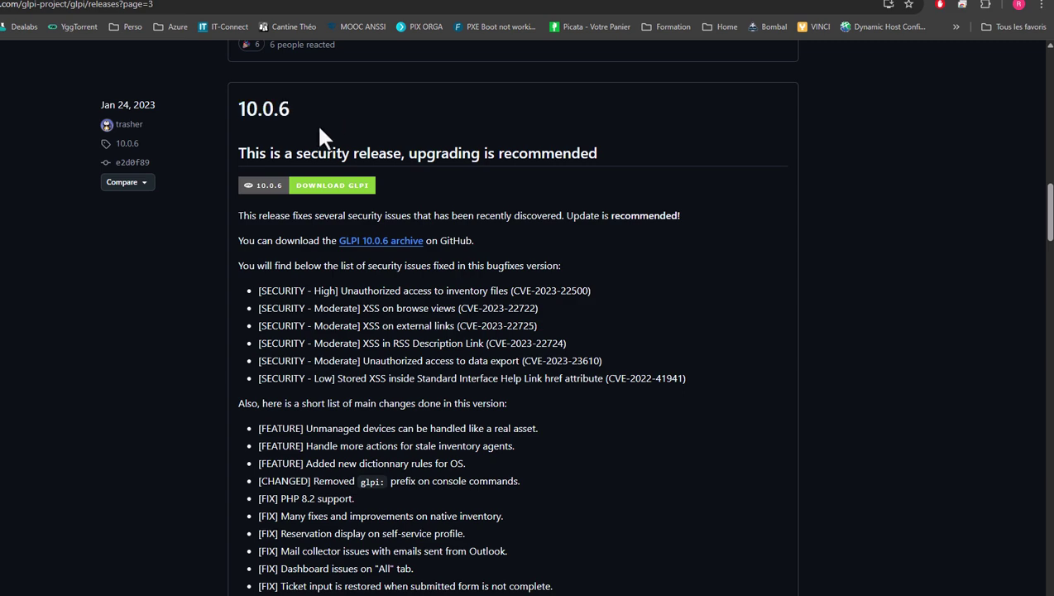
scroll(318, 133, down, 2)
scroll(336, 174, up, 2)
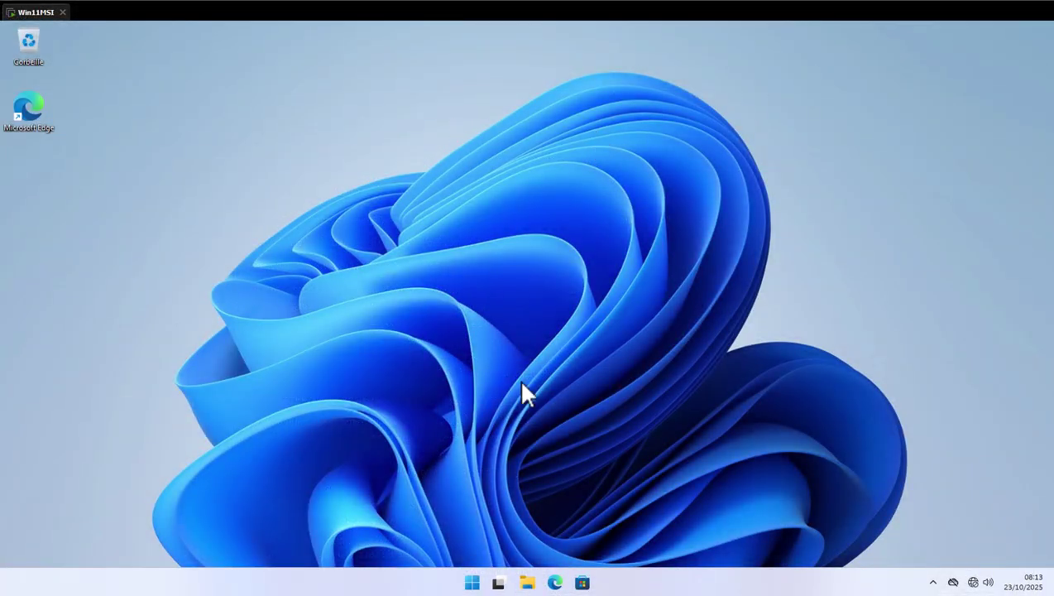
- Switch to File Explorer in the Win11MSI virtual machine and open the Isos folder on the vmware-host shared drive
click(527, 583)
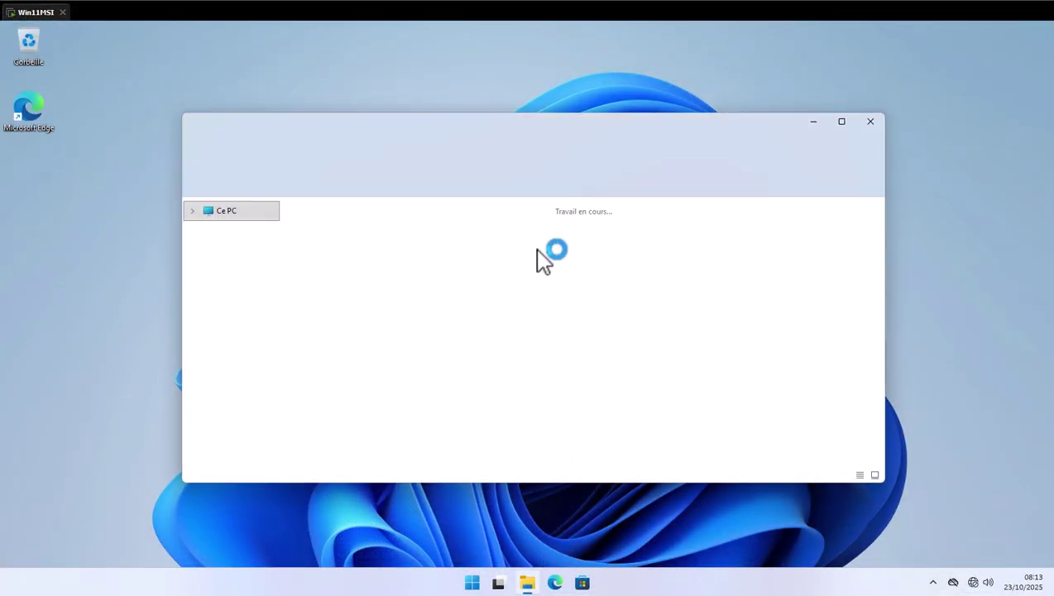
double_click(319, 296)
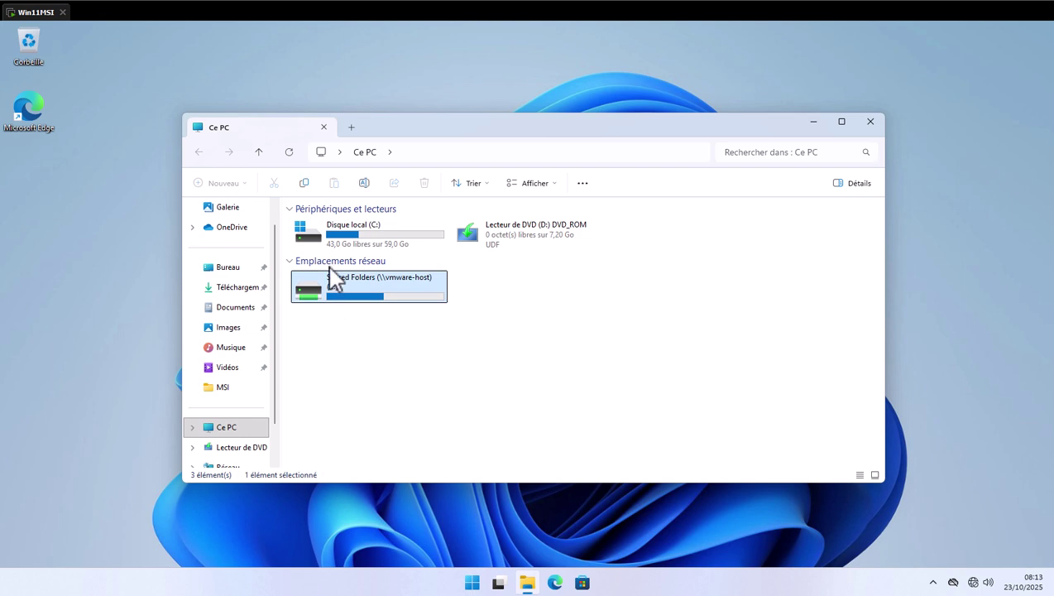
click(318, 226)
double_click(317, 227)
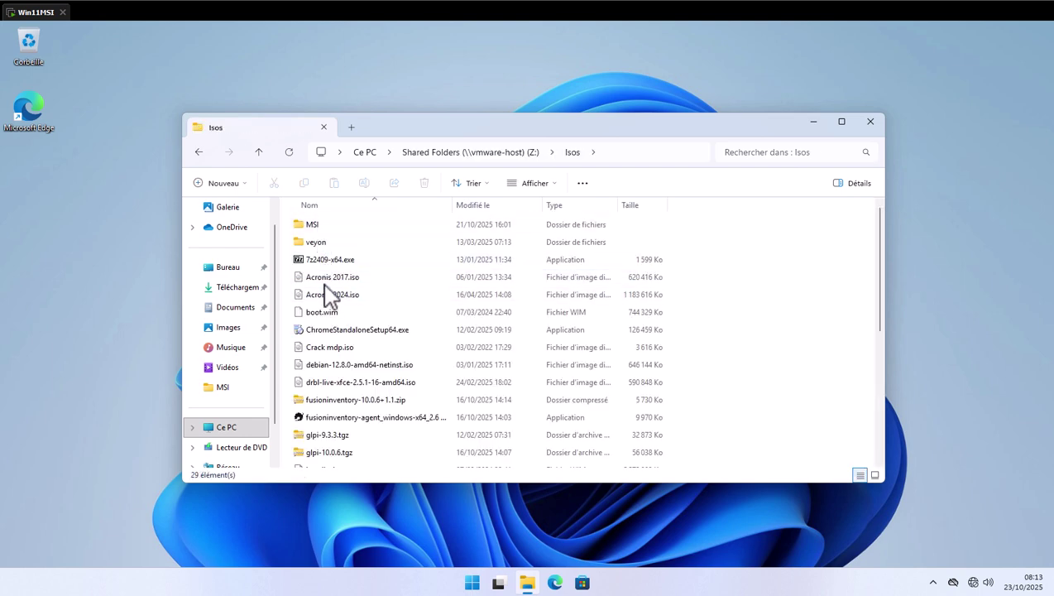
- Copy 7z2409-x64.exe, fusioninventory-10.0.6+1.1.zip, glpi-10.0.6.tgz and the XAMPP 8.2.12 installer from Isos to the desktop, closing the folder window
drag(325, 260, 81, 253)
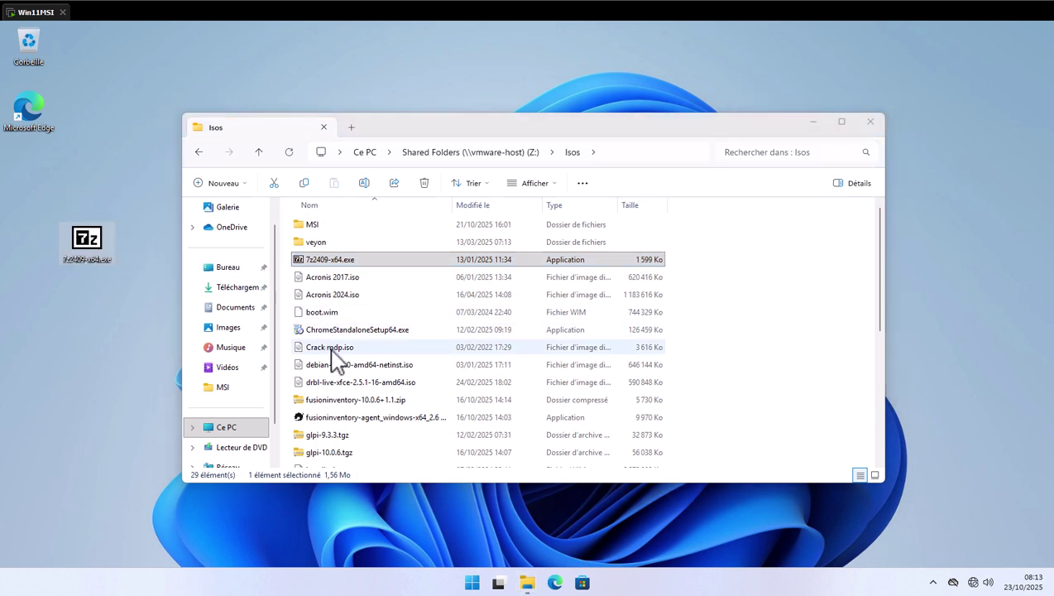
scroll(336, 358, down, 1)
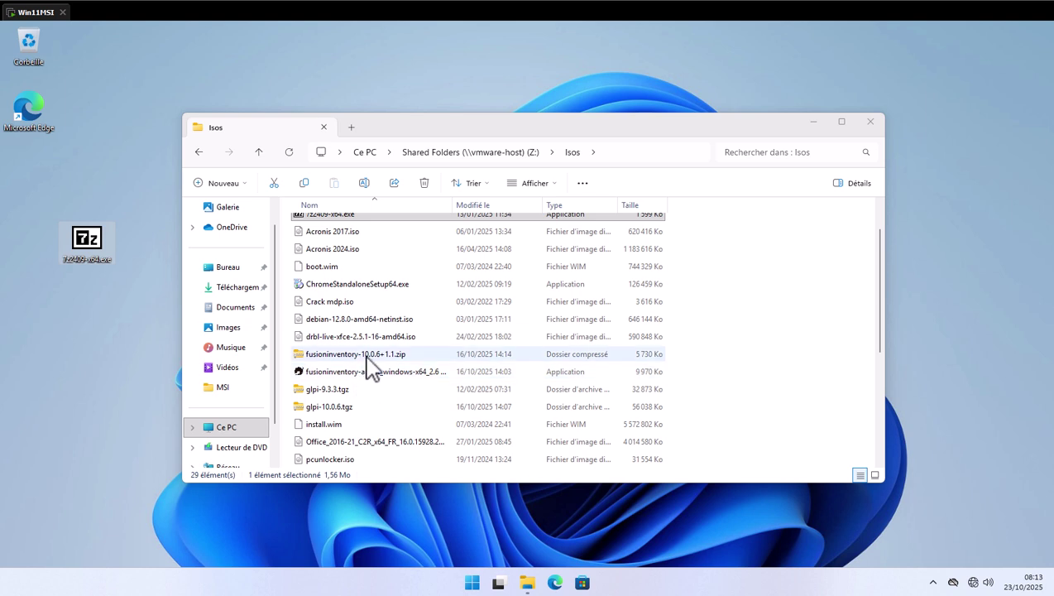
drag(368, 354, 96, 356)
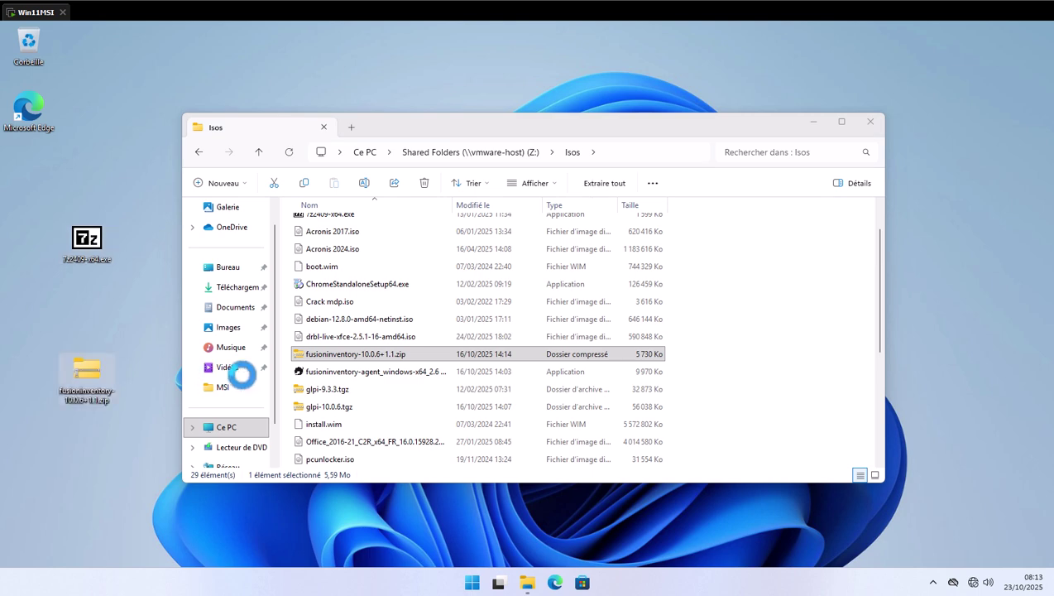
drag(295, 407, 97, 324)
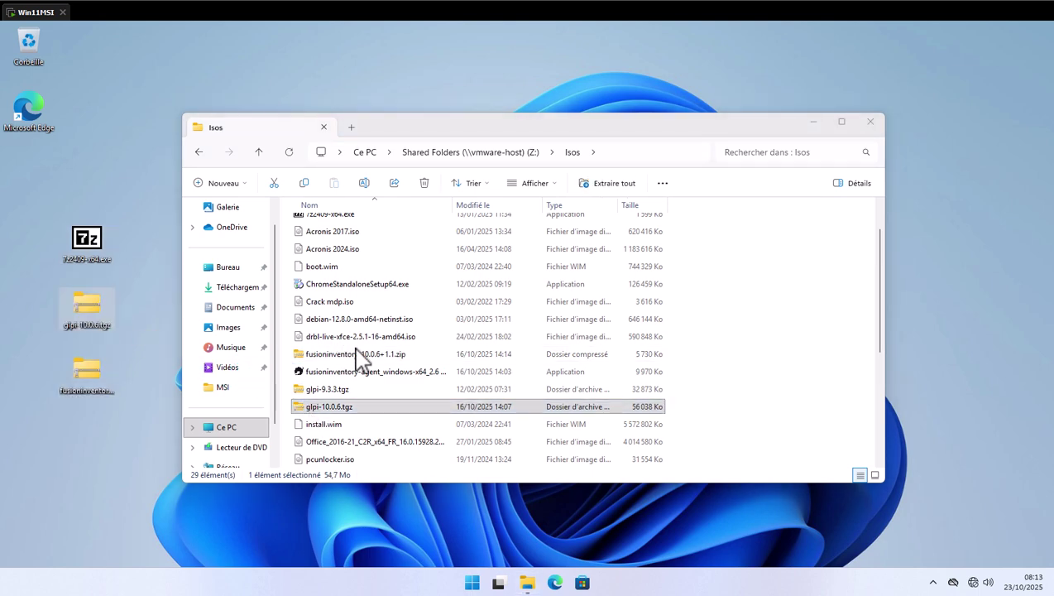
scroll(357, 356, down, 4)
drag(372, 468, 113, 205)
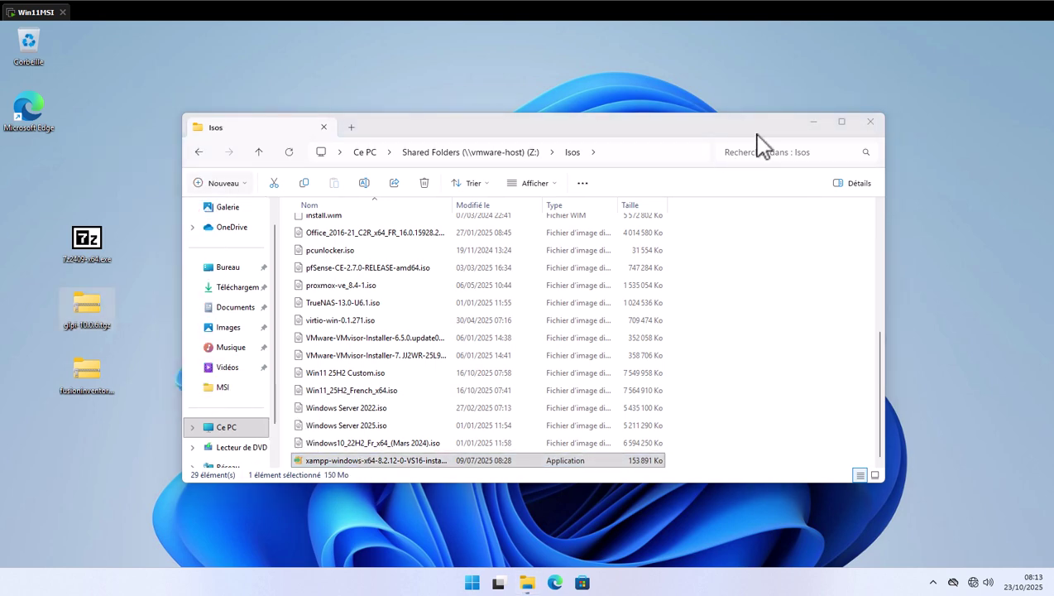
click(869, 122)
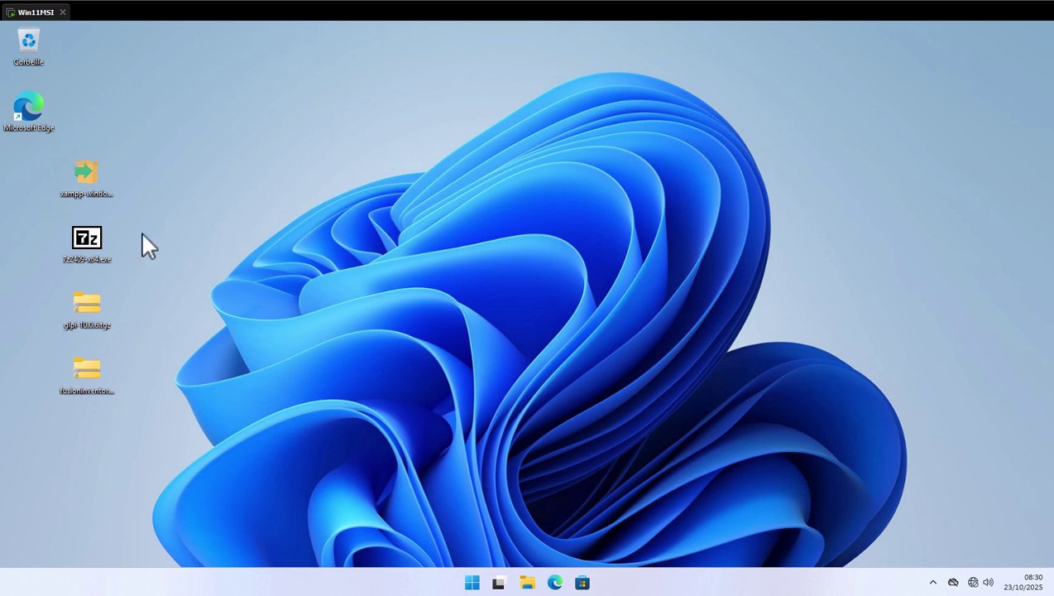
- Run the 7-Zip 24.09 setup as administrator and install it in C:\Program Files\7-Zip\
right_click(89, 237)
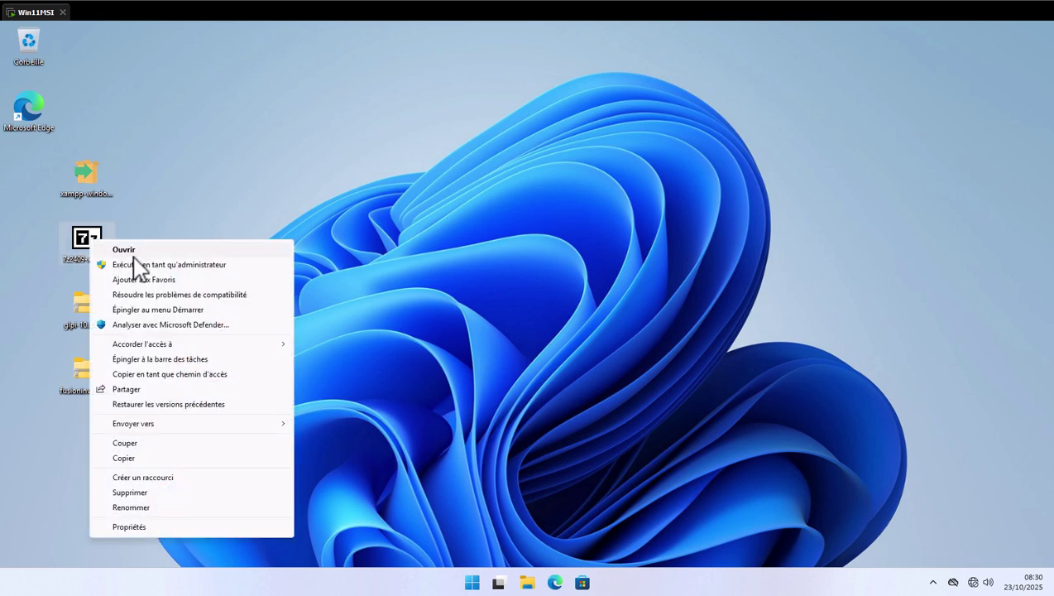
click(137, 264)
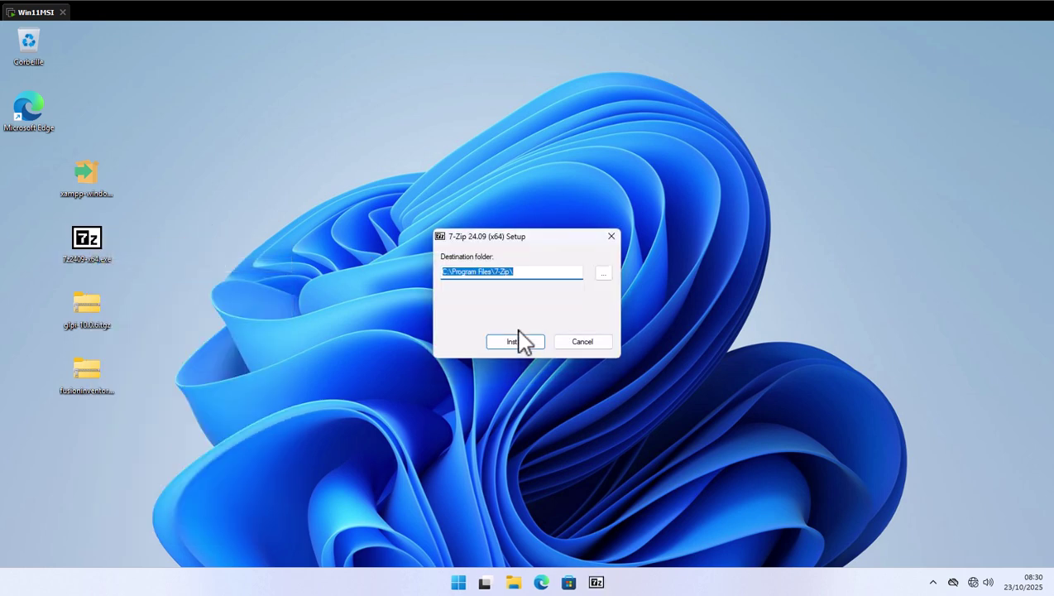
click(517, 341)
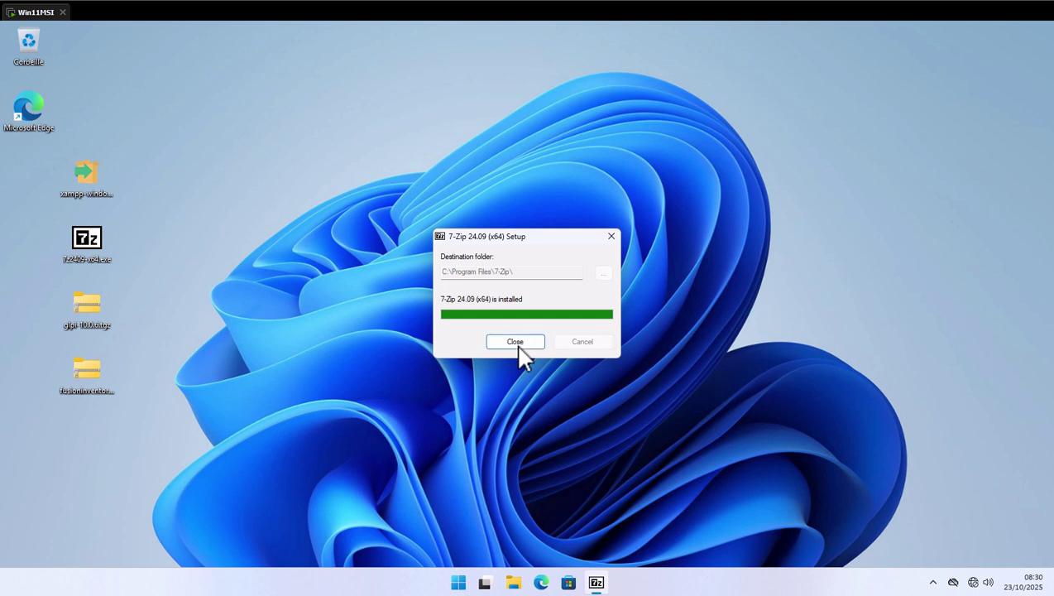
click(515, 342)
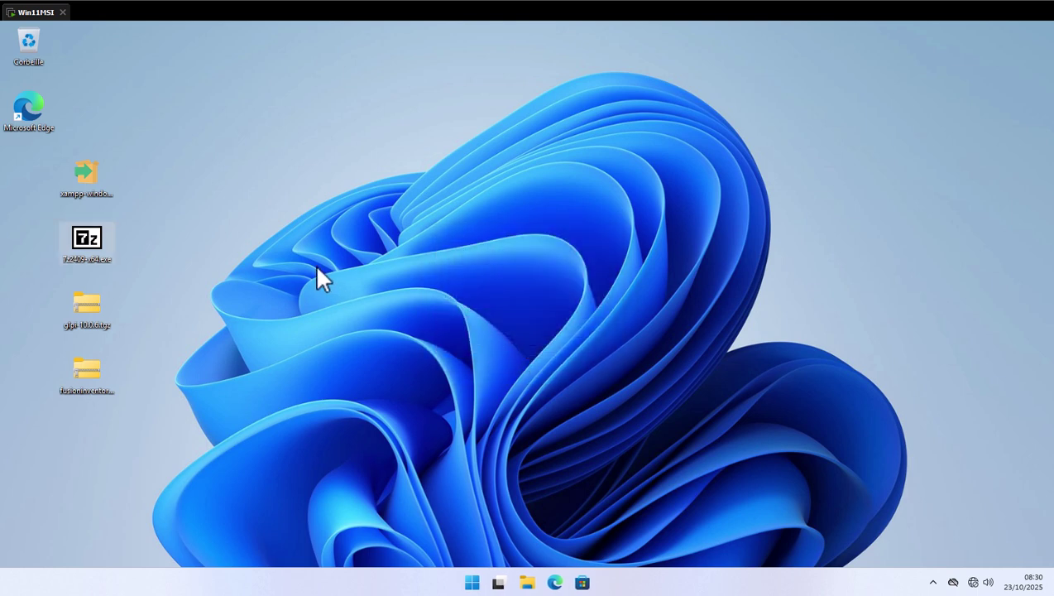
click(262, 253)
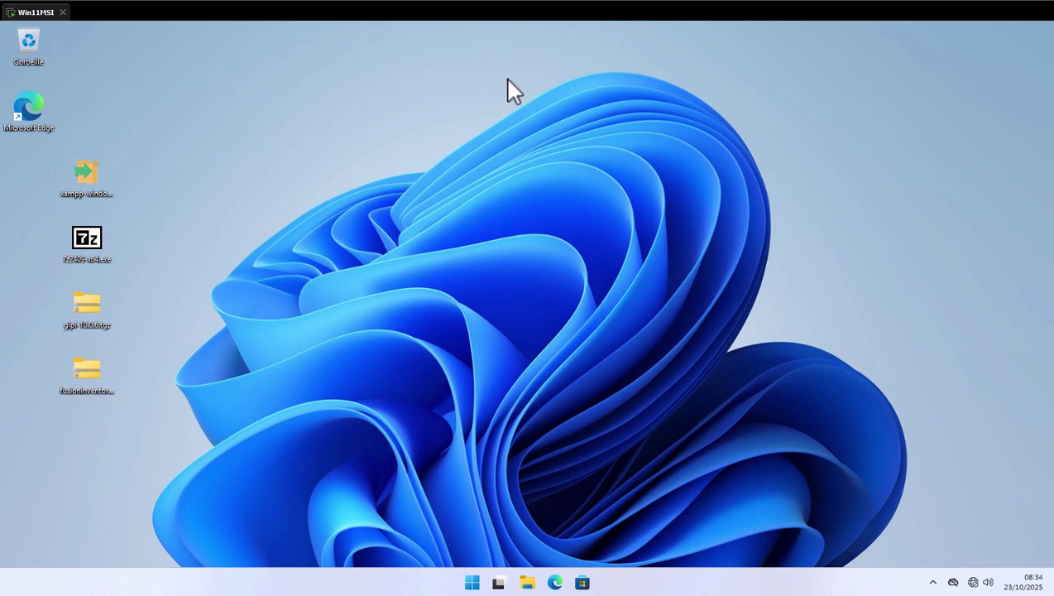
- Install XAMPP with all components in C:\xampp with English as the language, and start its Control Panel on completion
right_click(92, 171)
click(124, 199)
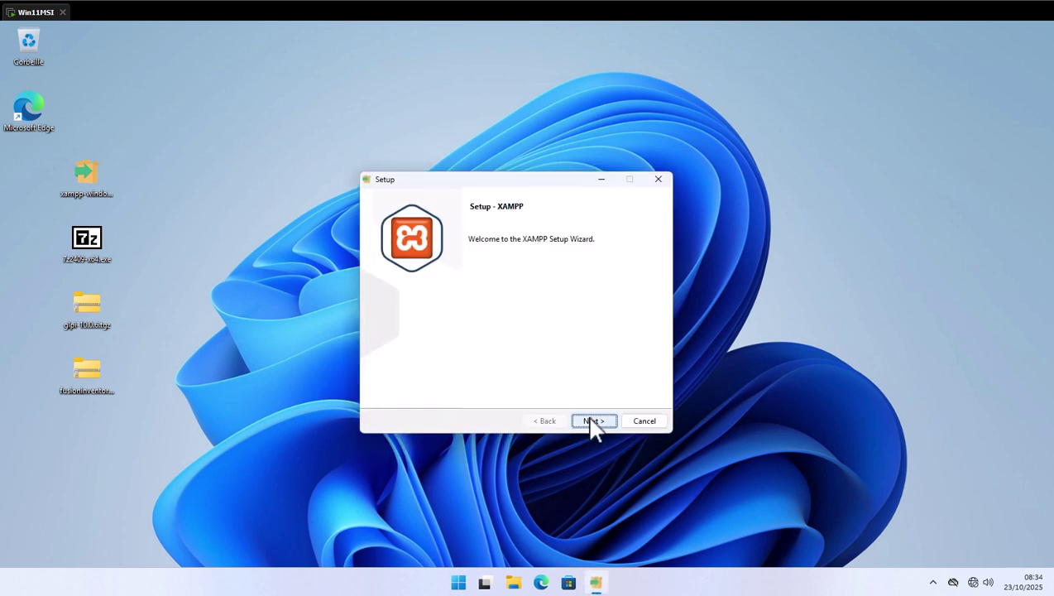
click(593, 422)
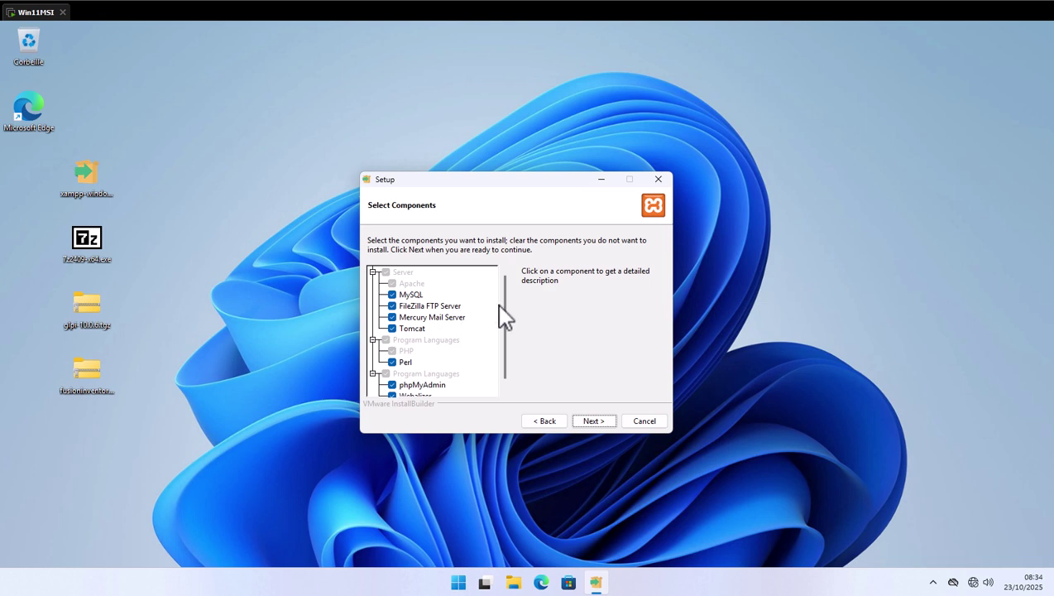
drag(508, 302, 508, 323)
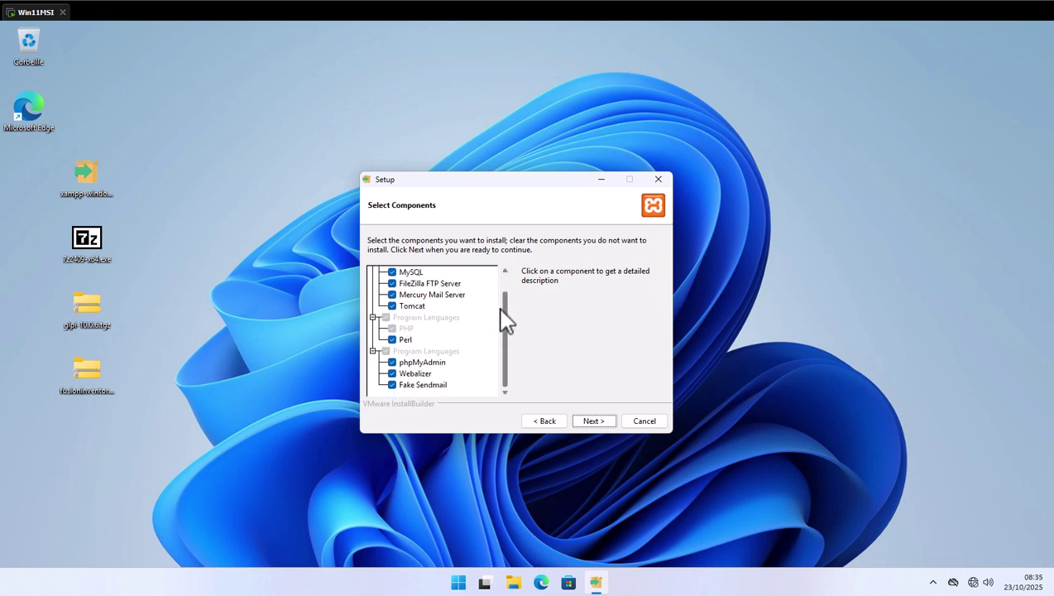
scroll(504, 307, up, 1)
click(594, 421)
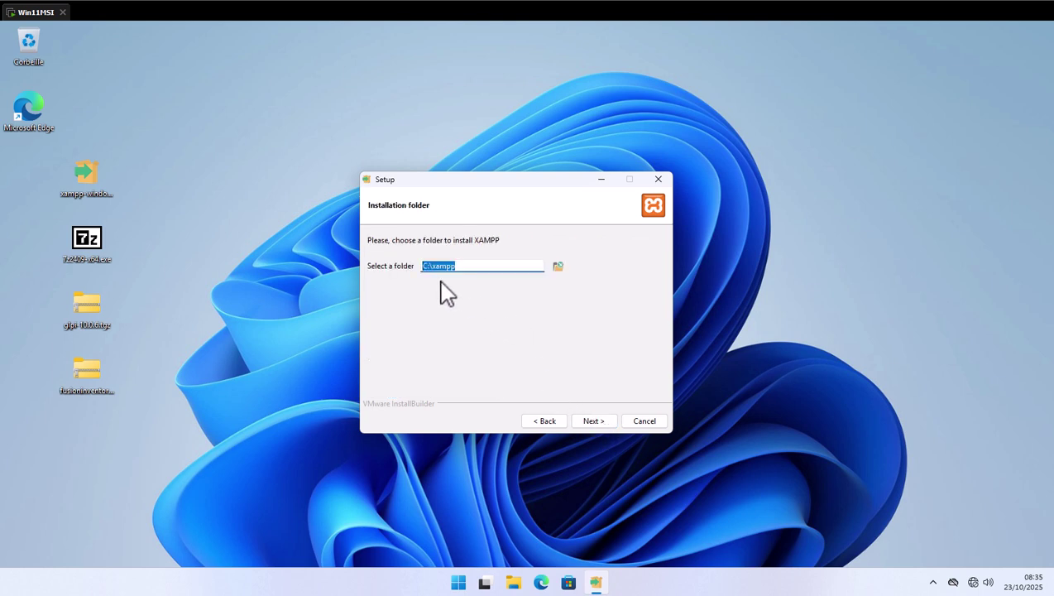
drag(497, 263, 382, 269)
click(594, 422)
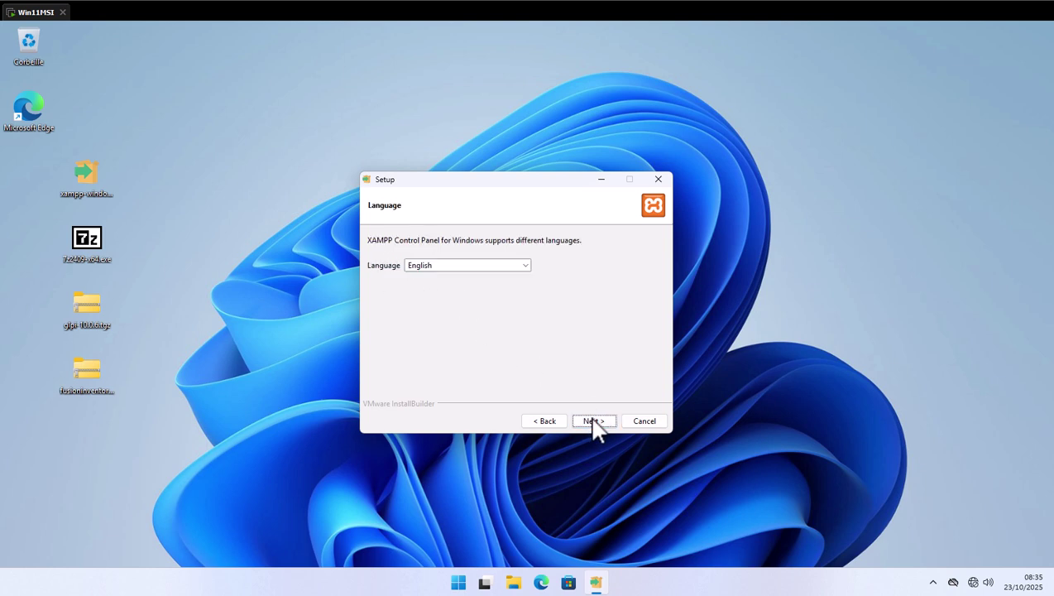
click(593, 421)
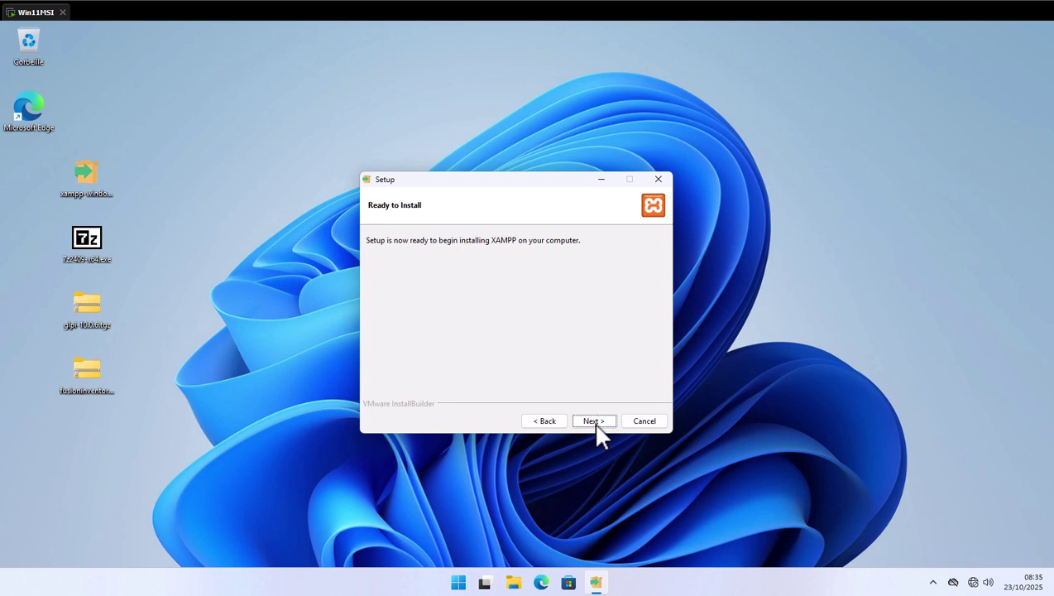
click(593, 420)
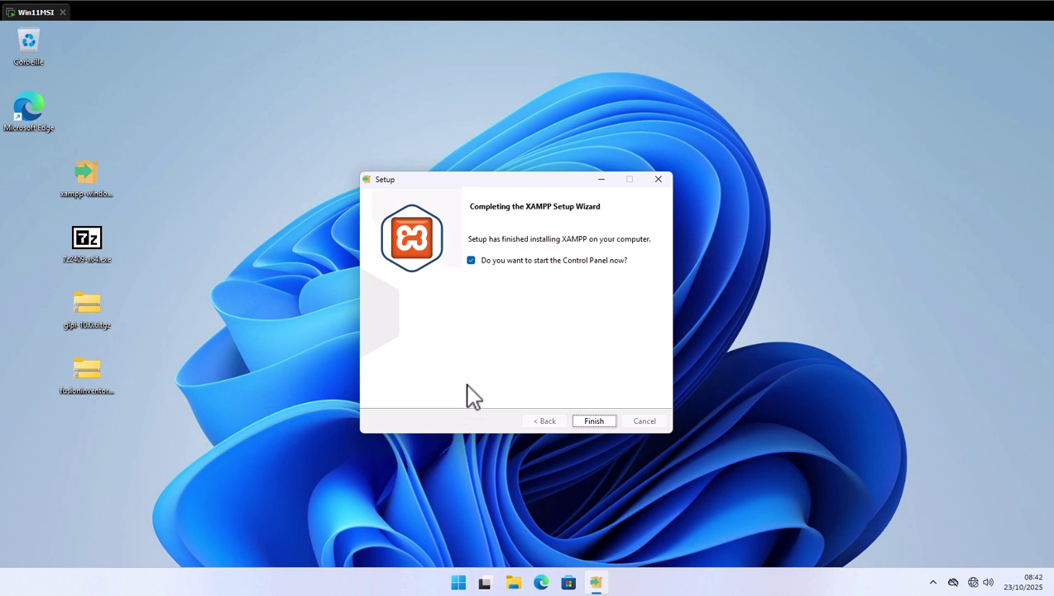
click(583, 424)
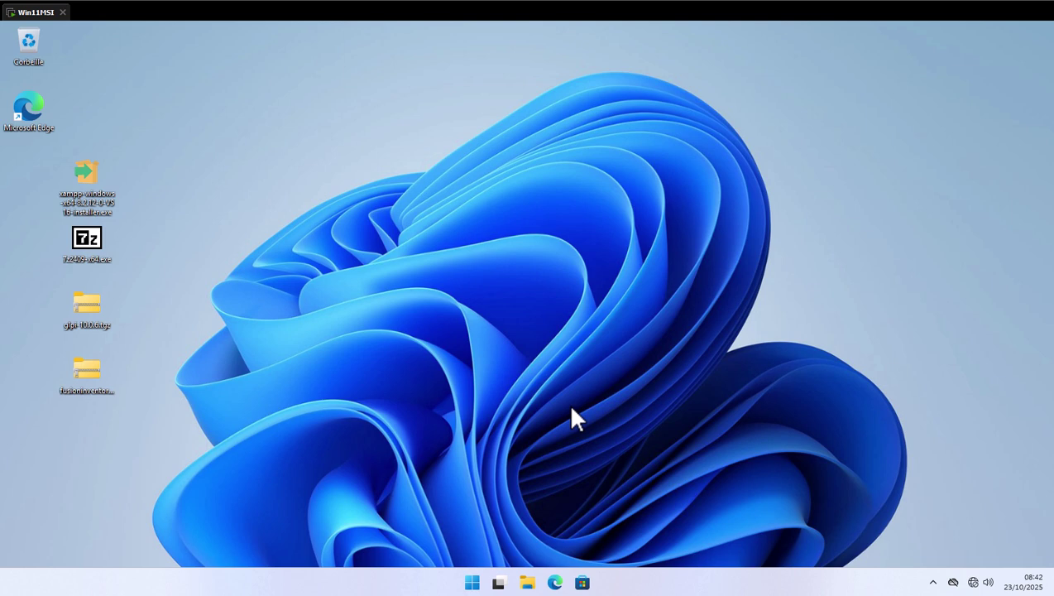
- Check the Windows network connections, close that window, and reposition the XAMPP Control Panel on the desktop
key(super+r)
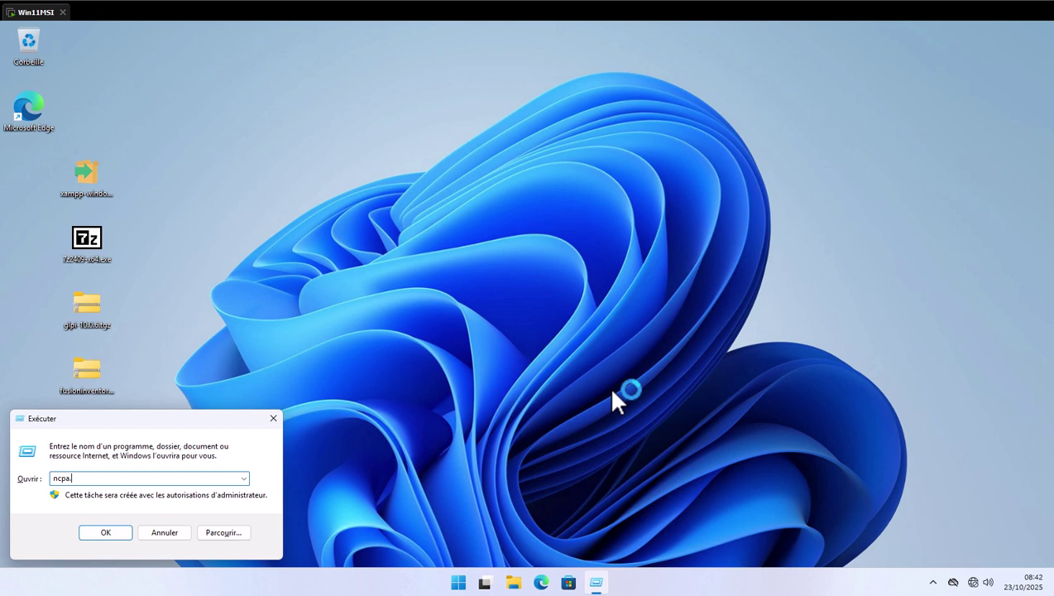
key(Return)
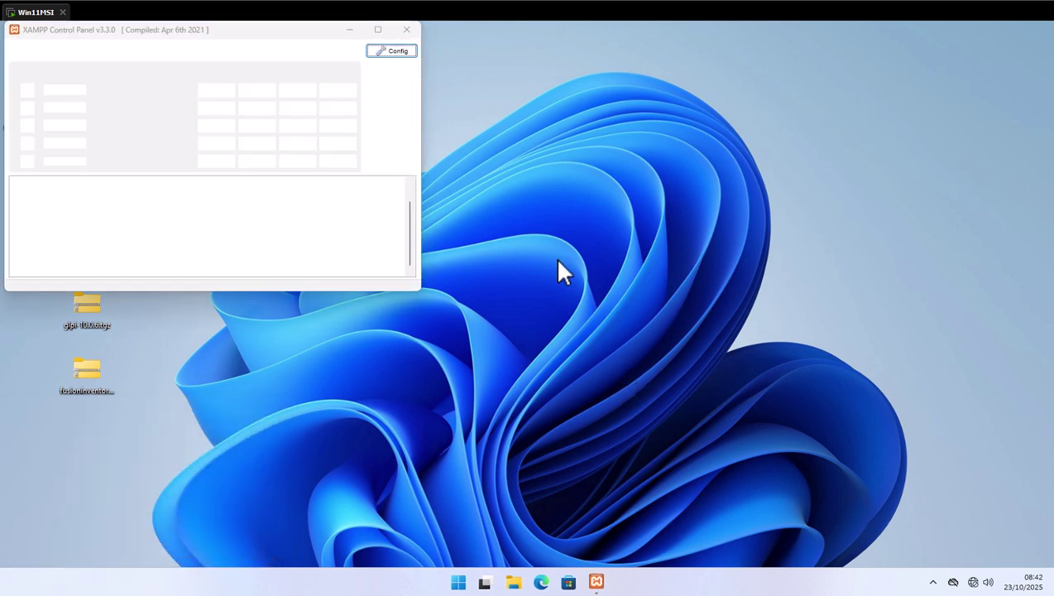
drag(263, 40, 842, 146)
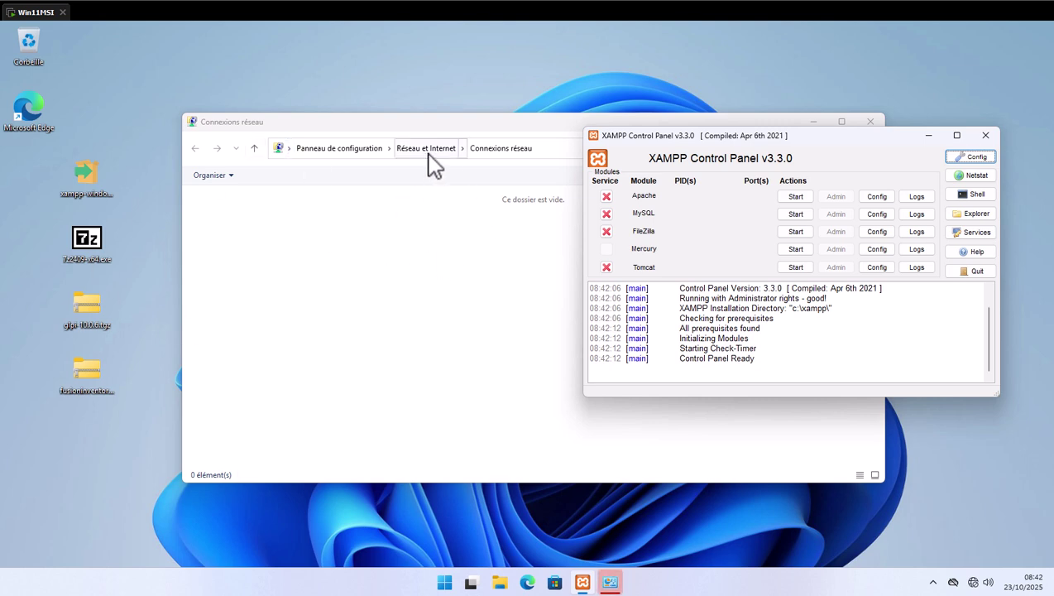
drag(489, 128, 370, 126)
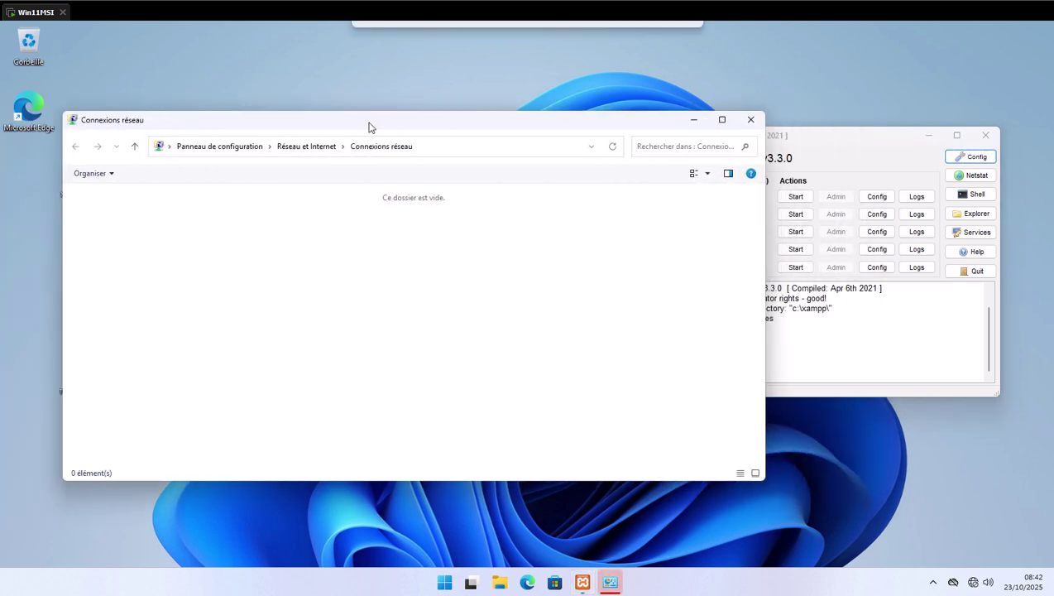
click(747, 126)
drag(822, 141, 652, 134)
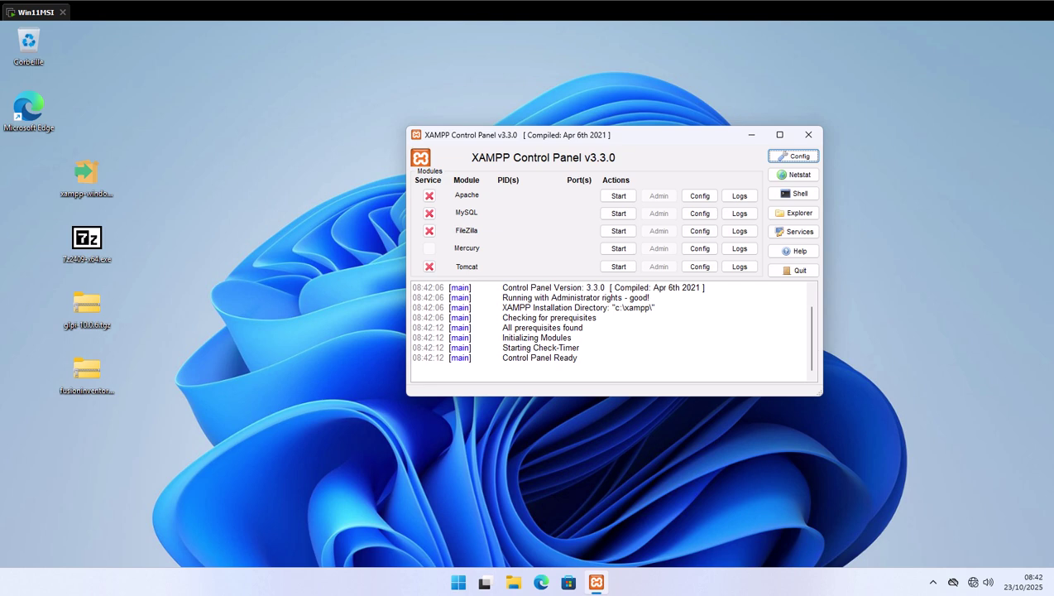
- Replace all occurrences of "denied" in Apache's httpd.conf to grant access, and save and close the file
click(691, 201)
click(712, 210)
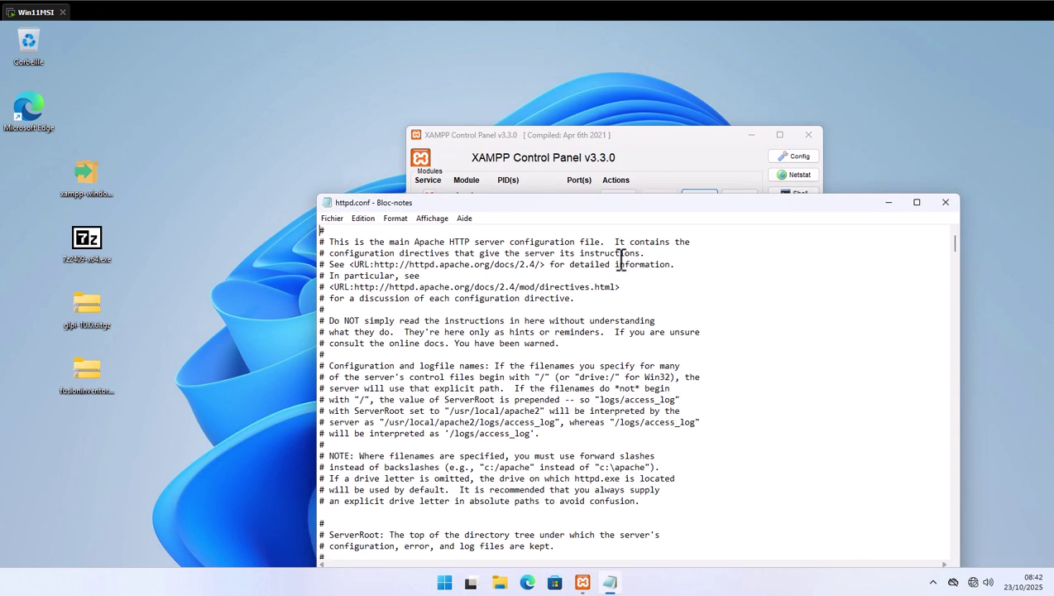
key(ctrl+h)
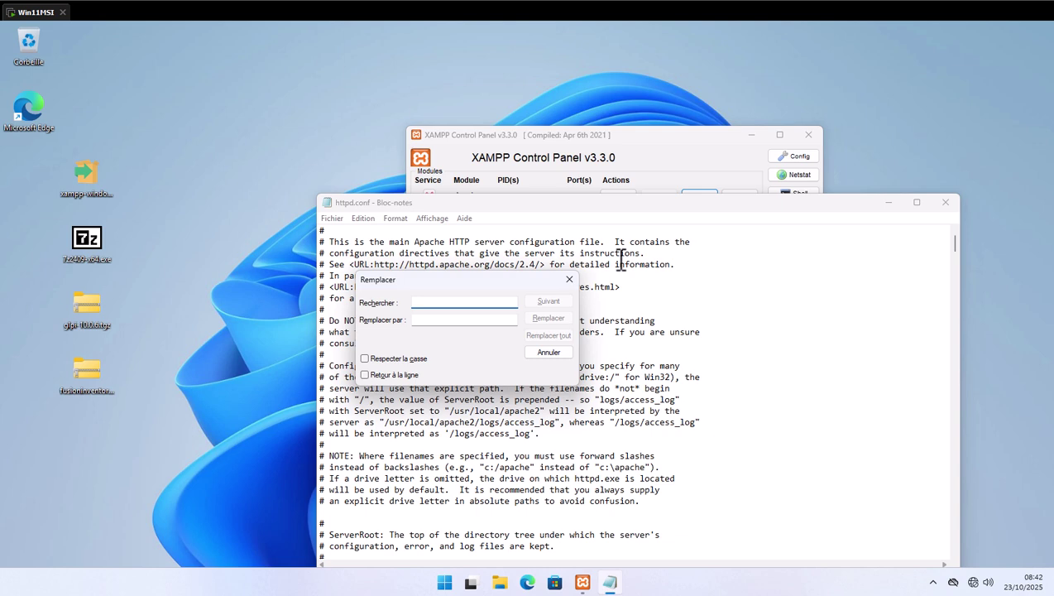
text(denied)
key(Tab)
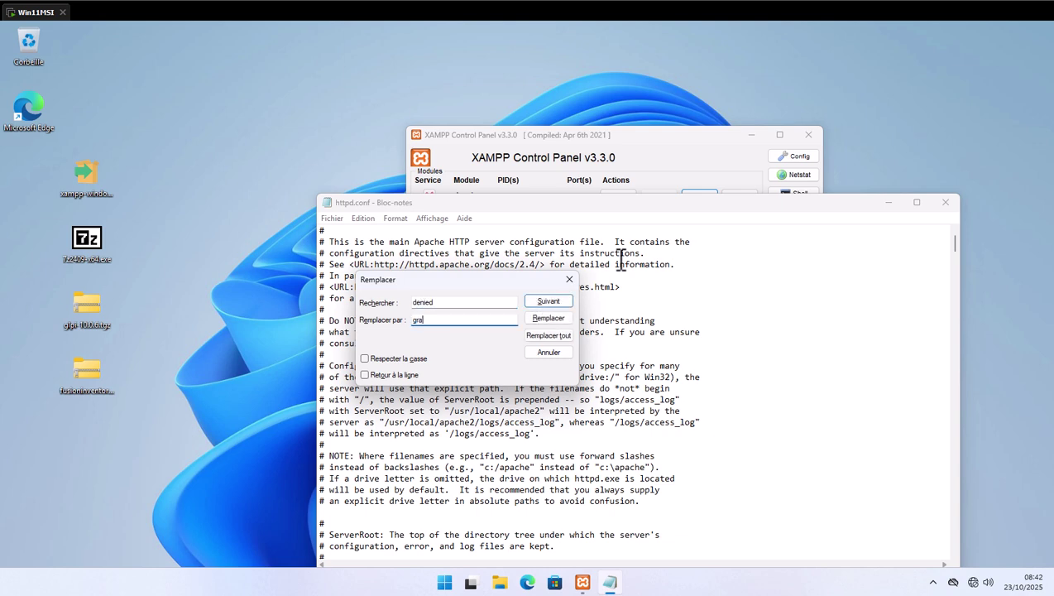
click(549, 335)
click(569, 278)
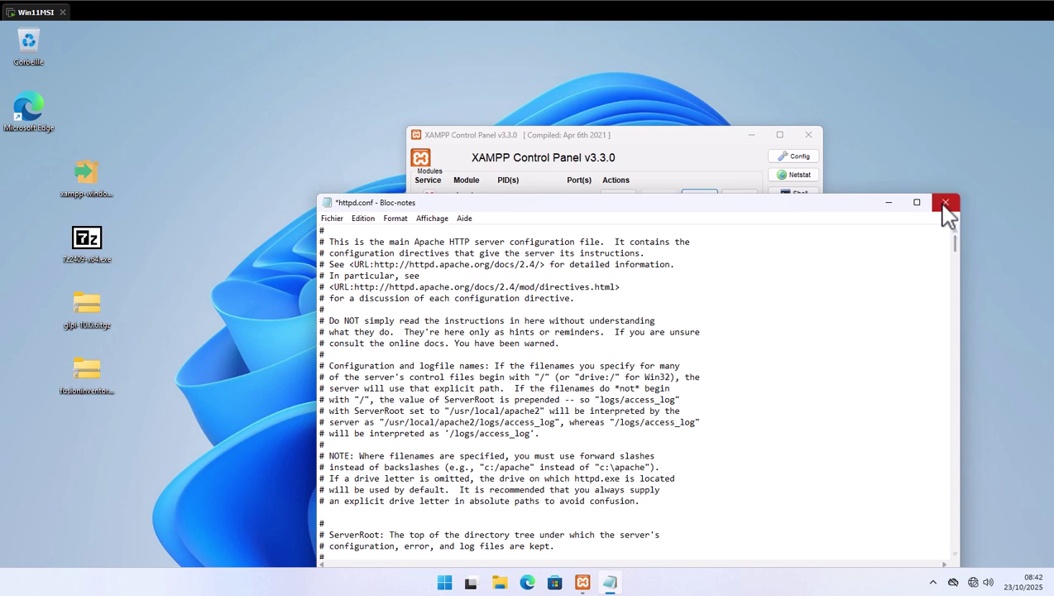
click(946, 202)
click(456, 307)
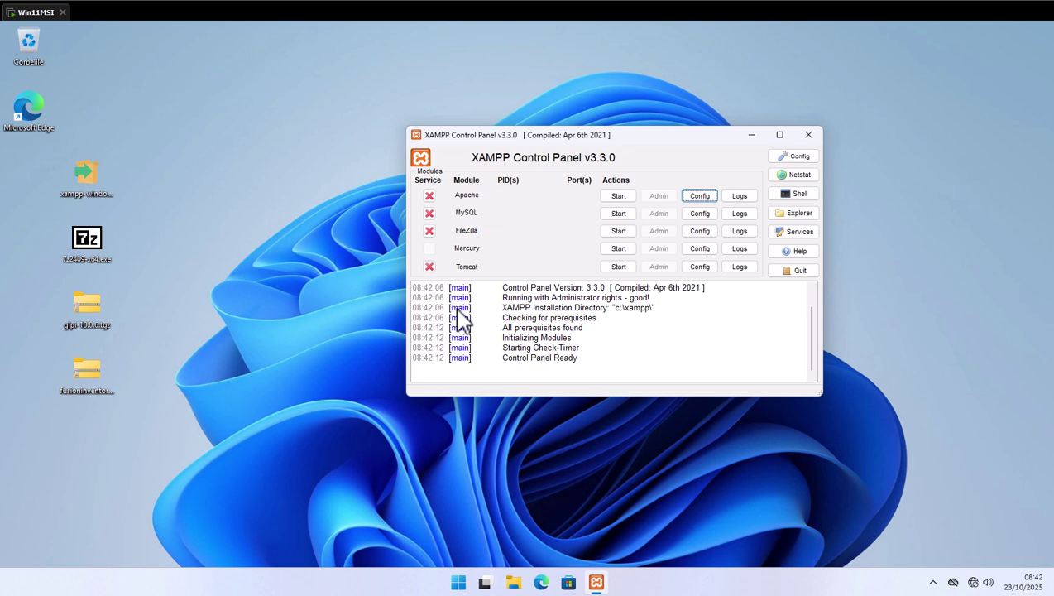
- Enable the gd and intl extensions in php.ini by removing their leading semicolons, and save and close the file
click(702, 199)
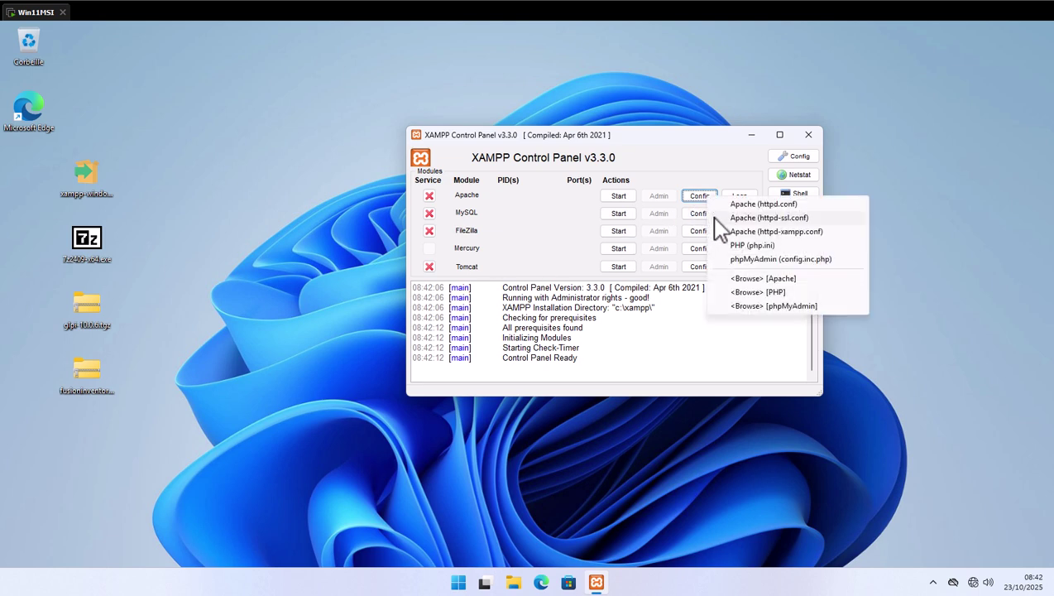
click(741, 245)
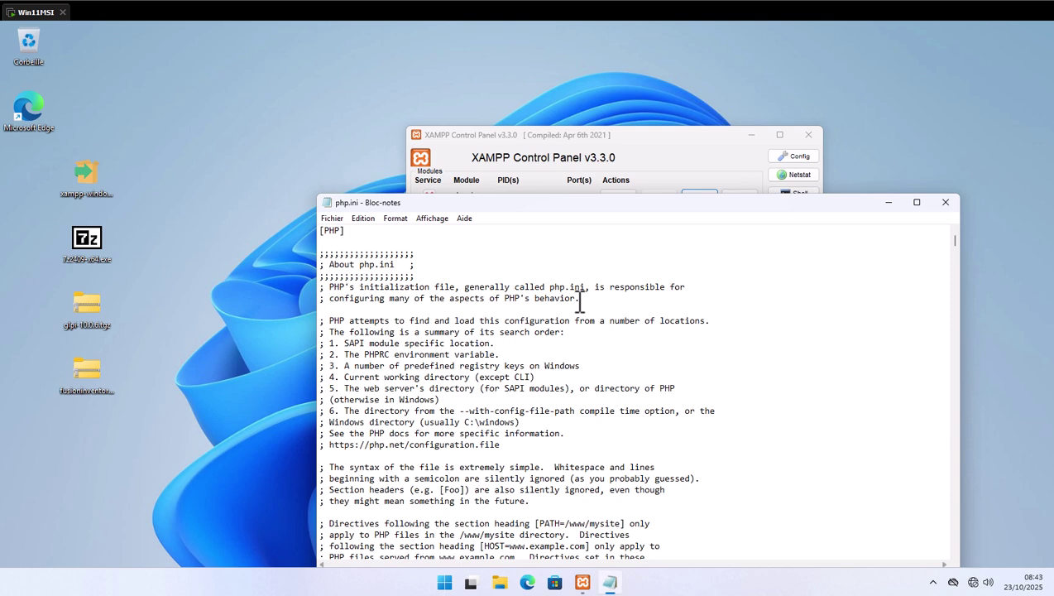
key(ctrl+f)
text(int)
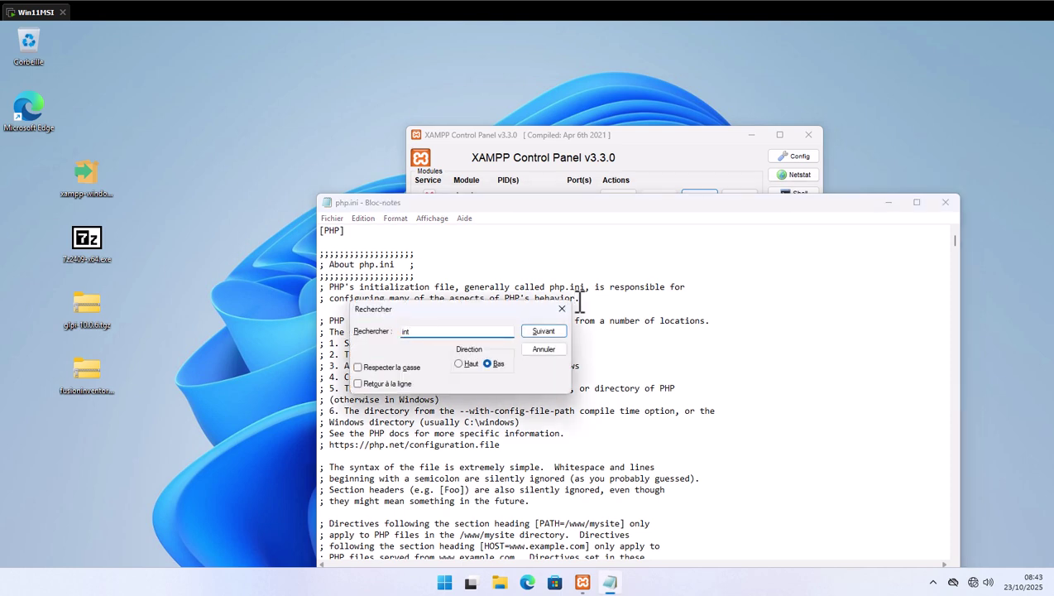
text(l)
key(Return)
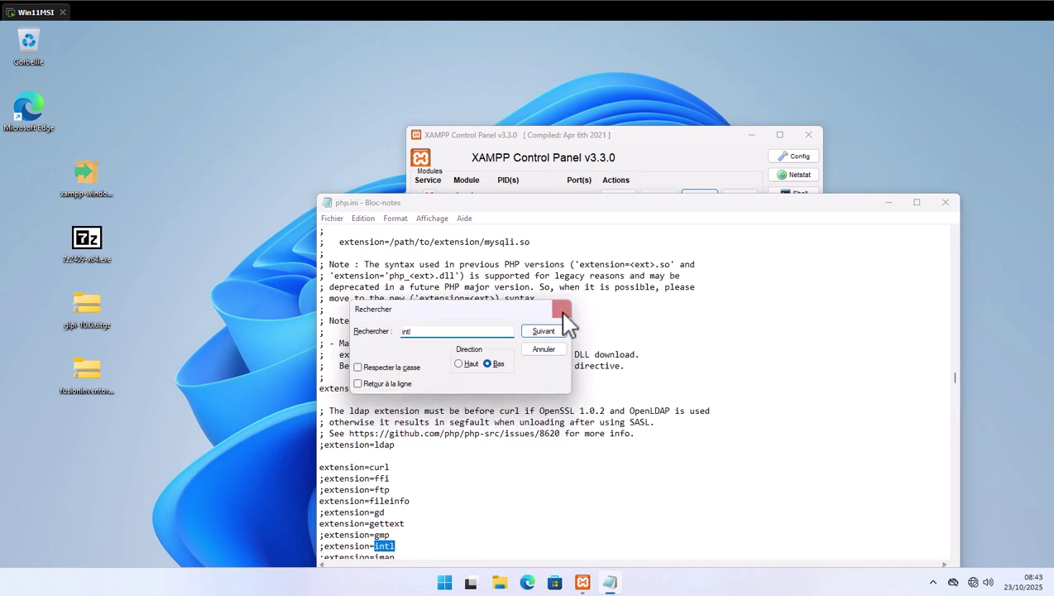
click(562, 309)
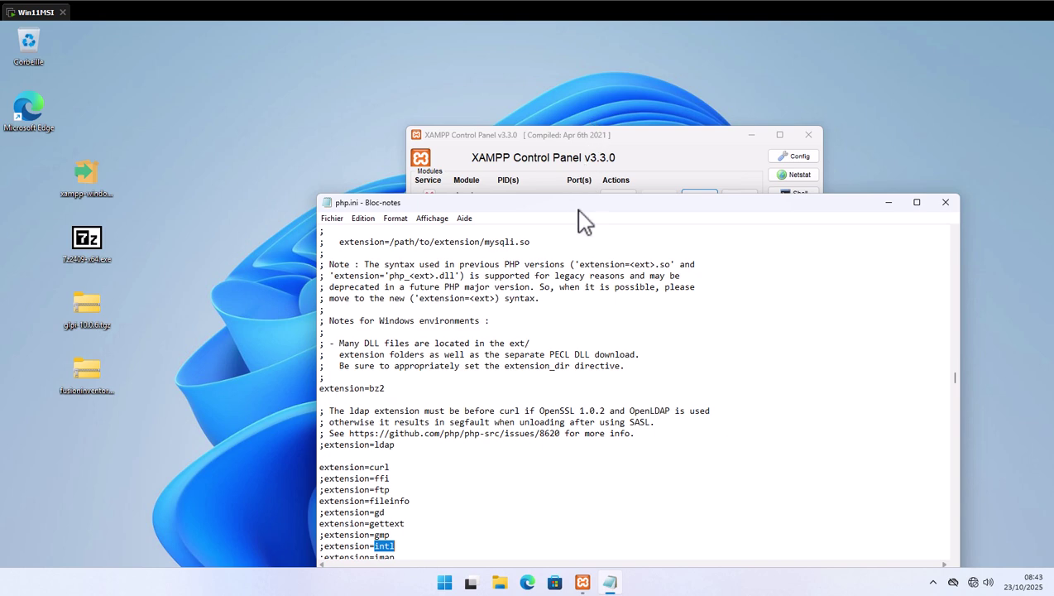
drag(580, 206, 584, 132)
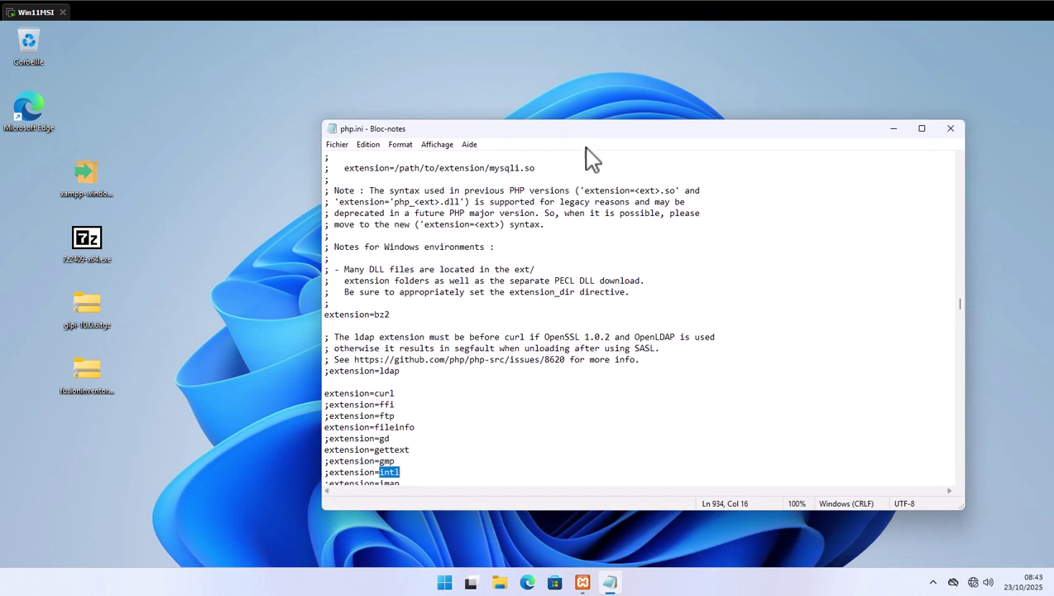
click(330, 439)
key(BackSpace)
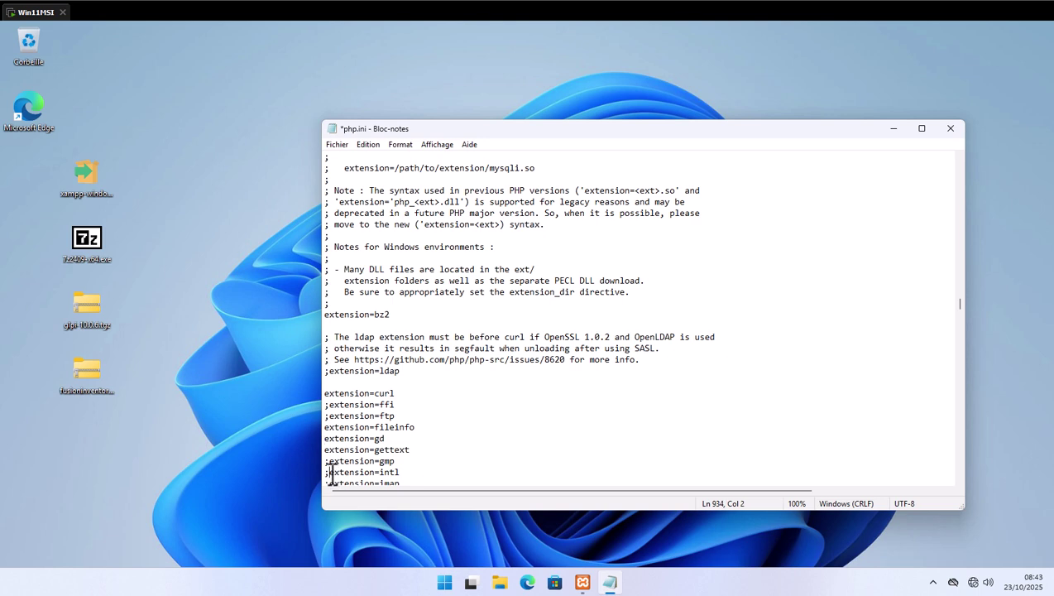
key(BackSpace)
click(950, 128)
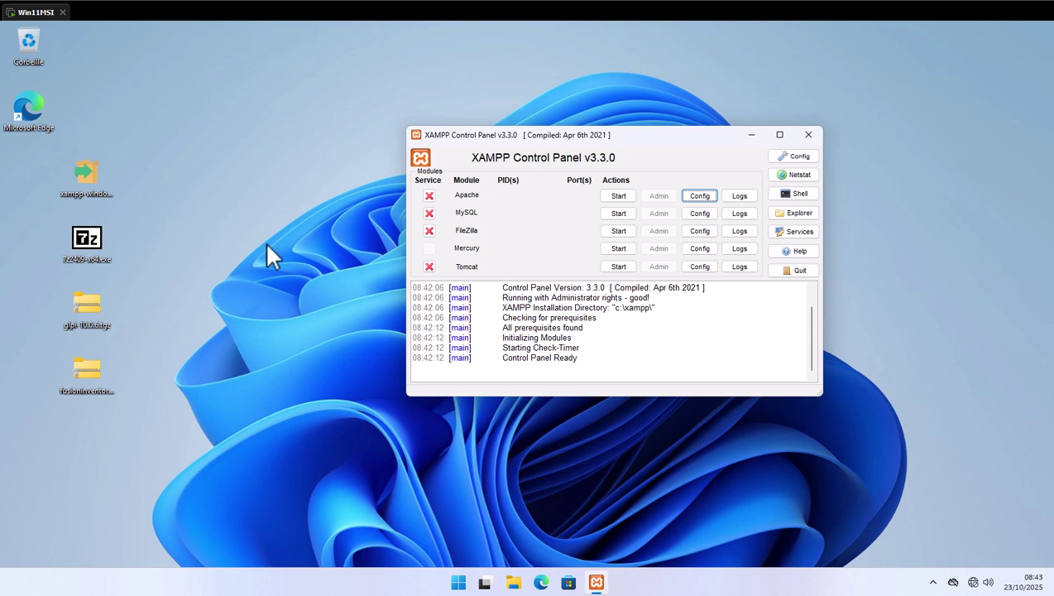
- Extract glpi-10.0.6.tgz and the resulting glpi-10.0.6.tar onto the desktop with 7-Zip
right_click(88, 305)
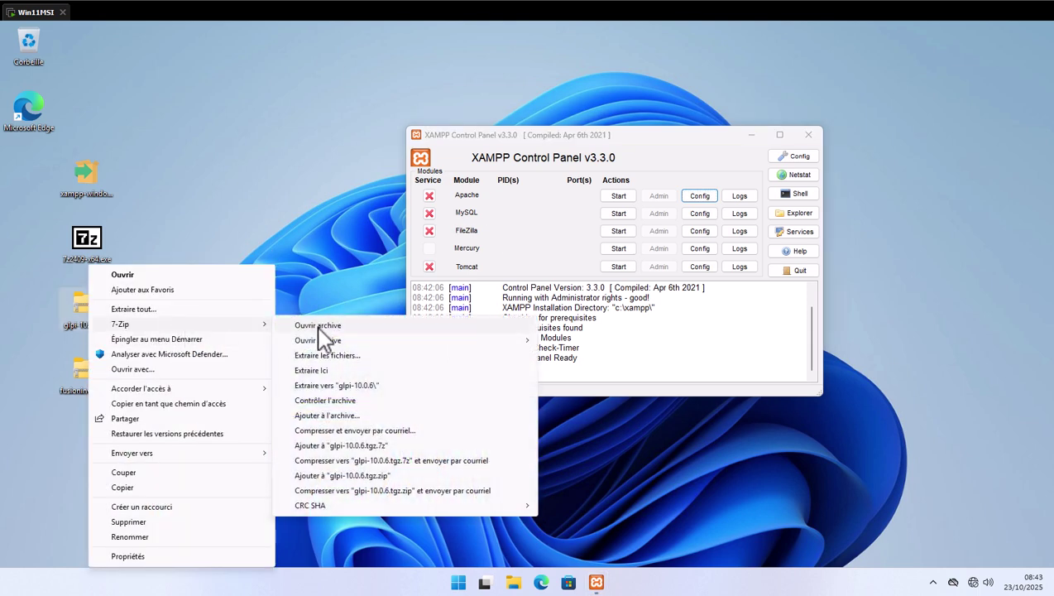
click(316, 370)
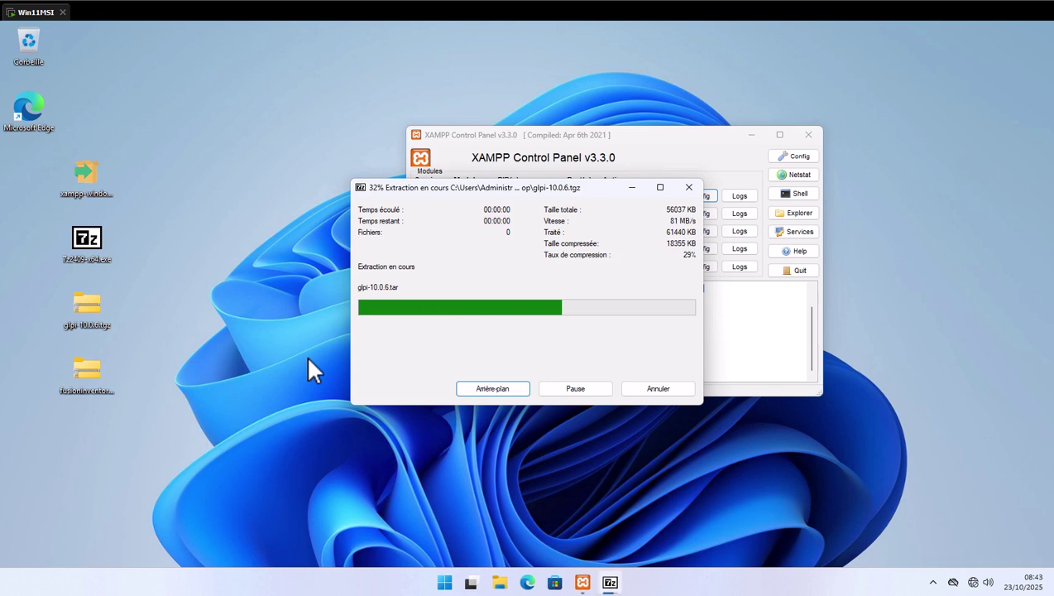
right_click(33, 175)
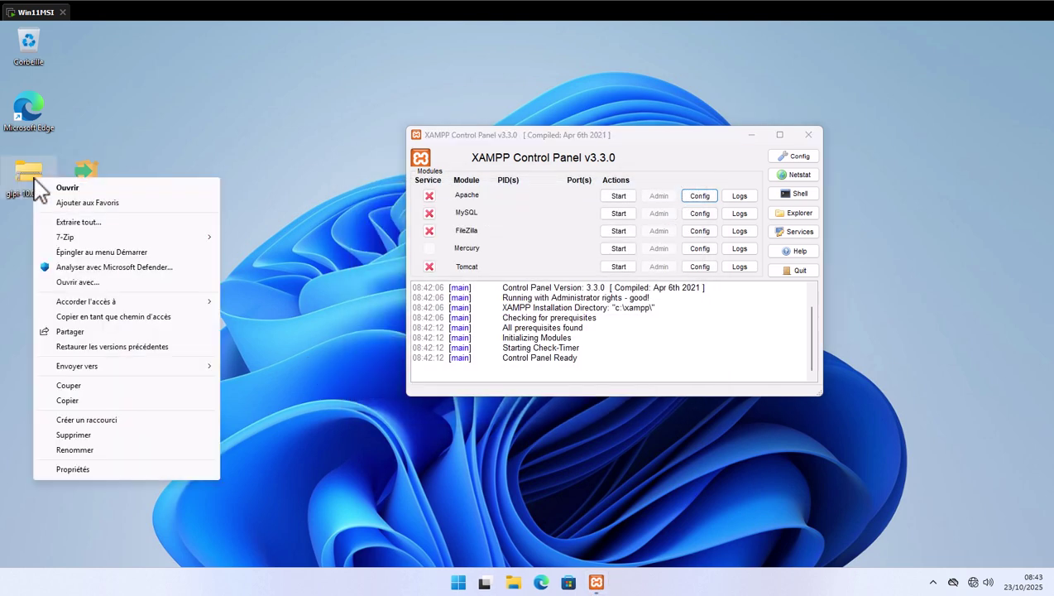
mouse_move(87, 237)
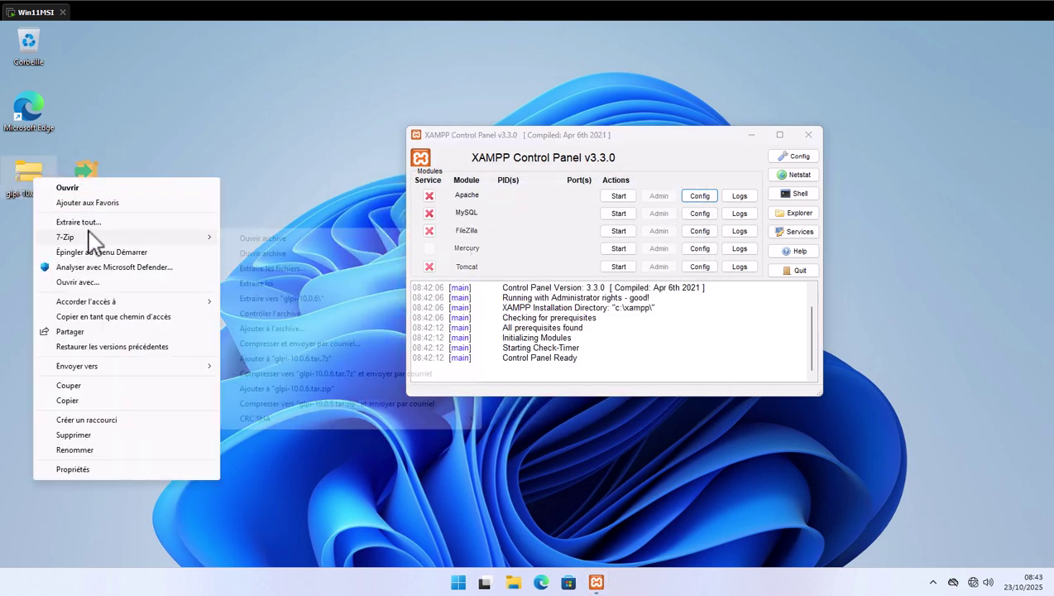
click(259, 283)
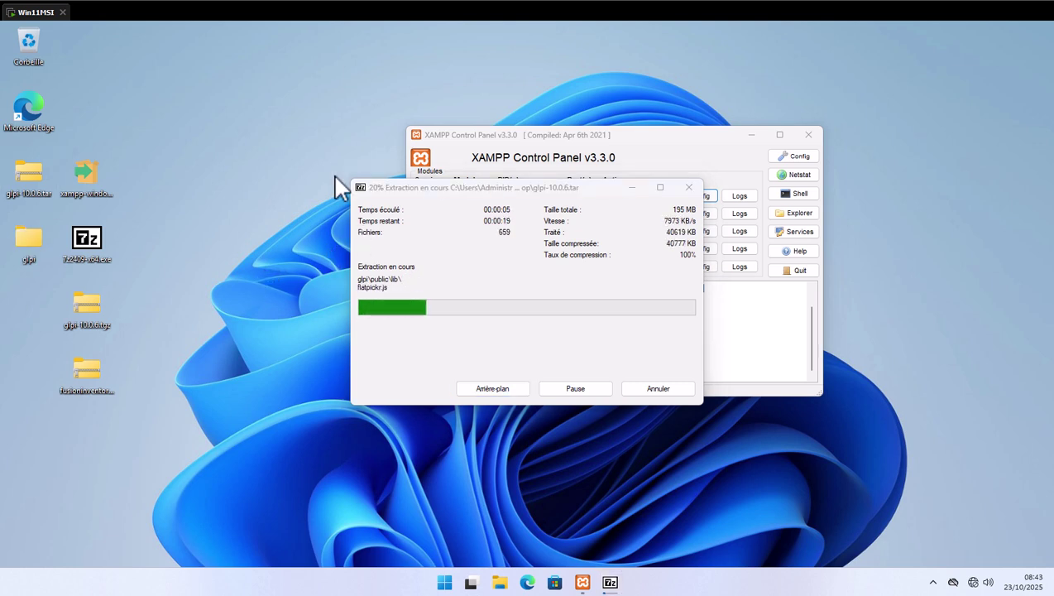
- Open the C:\xampp\htdocs folder in File Explorer
key(super+e)
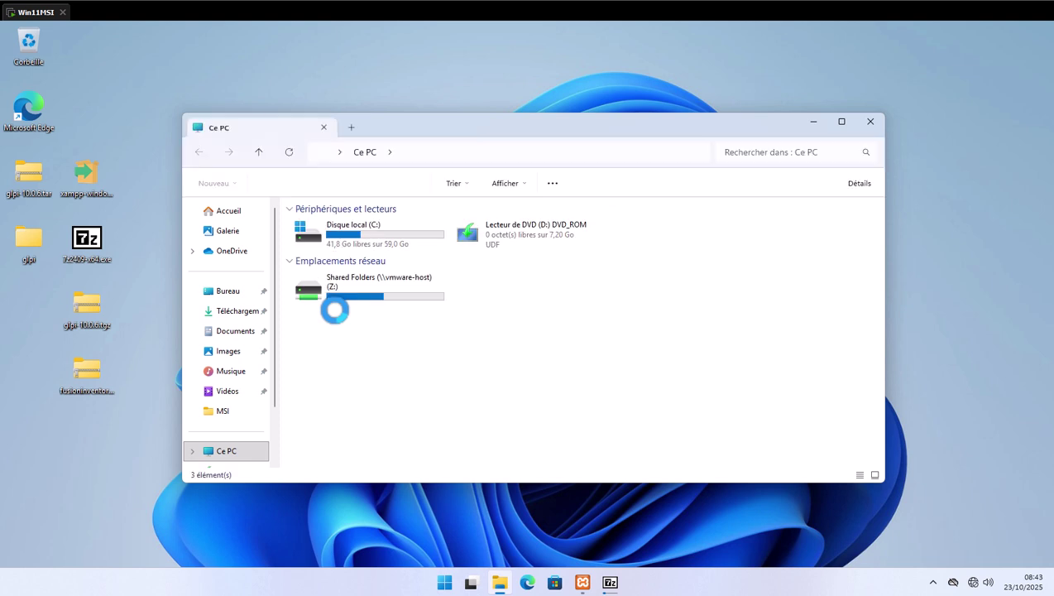
double_click(358, 240)
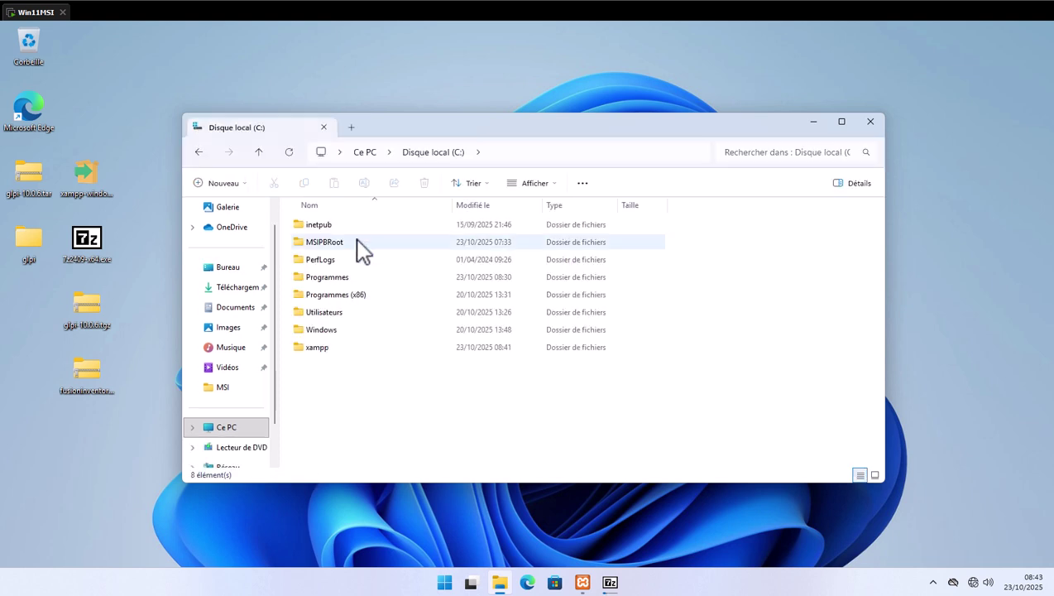
double_click(316, 354)
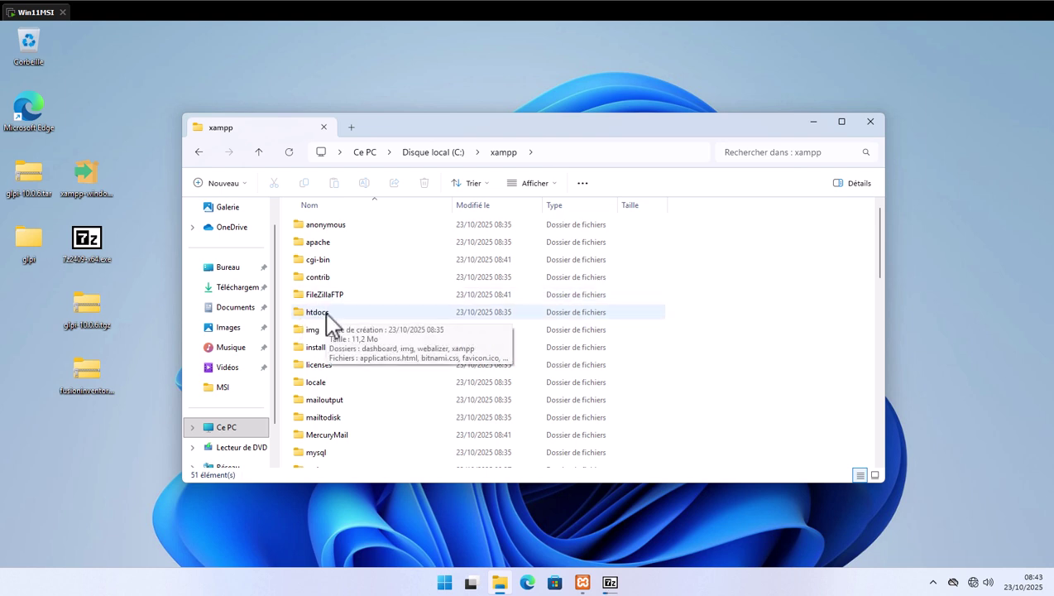
click(328, 314)
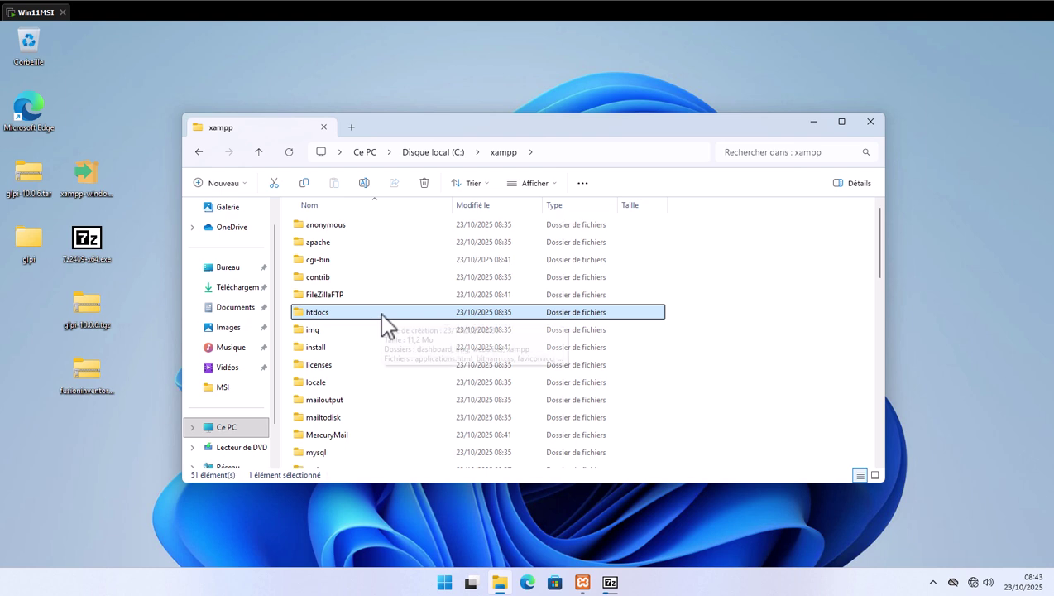
double_click(349, 314)
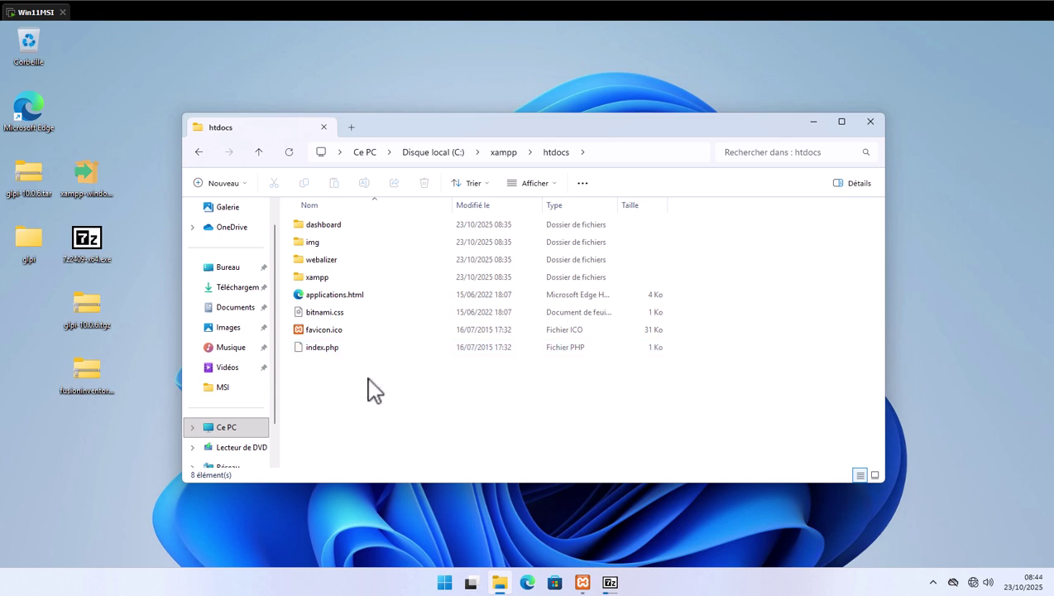
- Launch Notepad and open index.php from C:\xampp\htdocs, with all file types listed
key(super+r)
text(notepad)
key(Return)
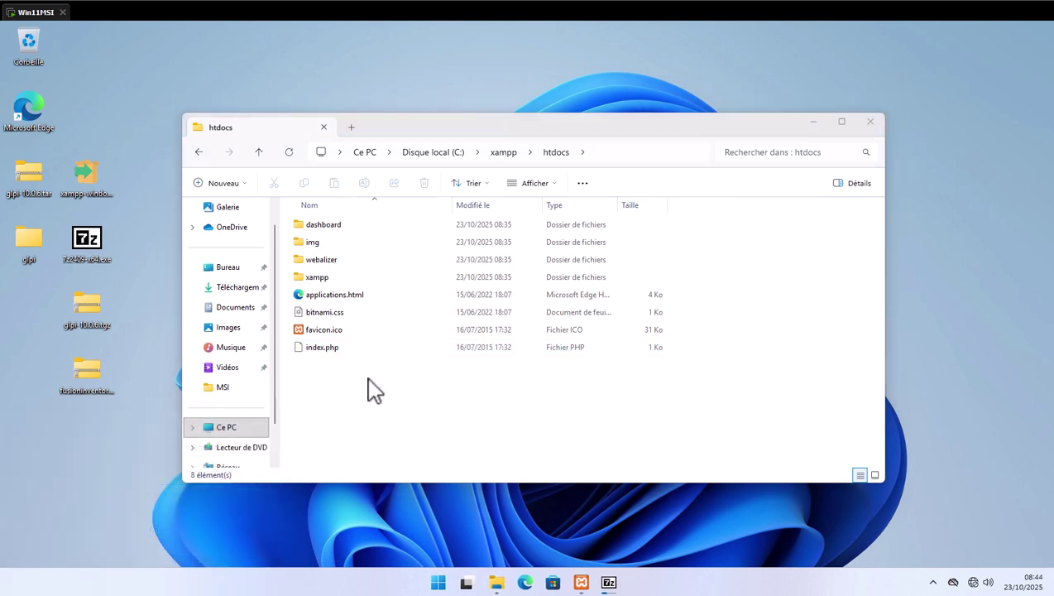
key(ctrl+o)
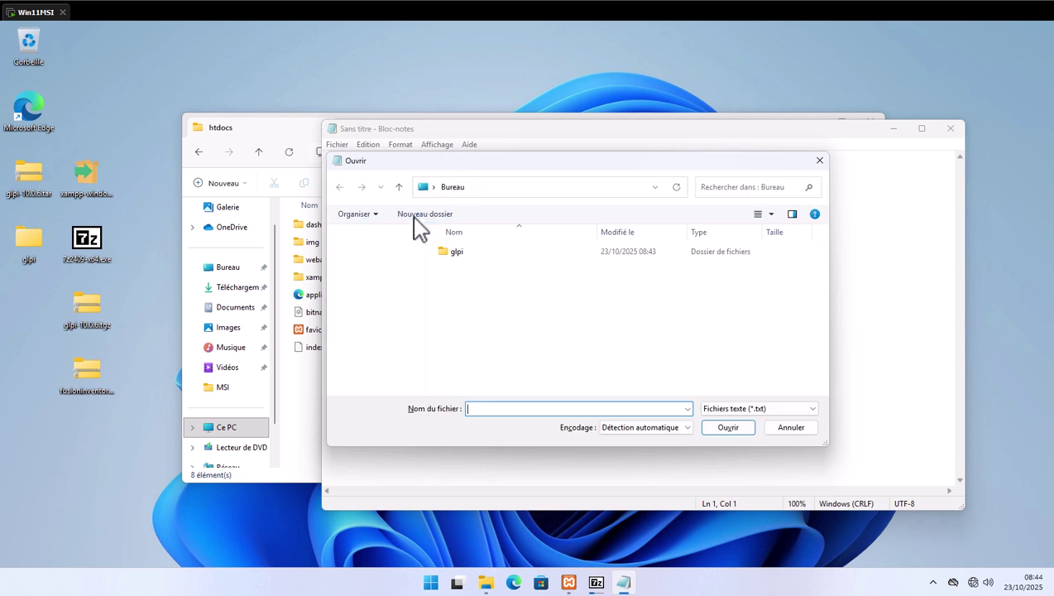
scroll(368, 322, down, 1)
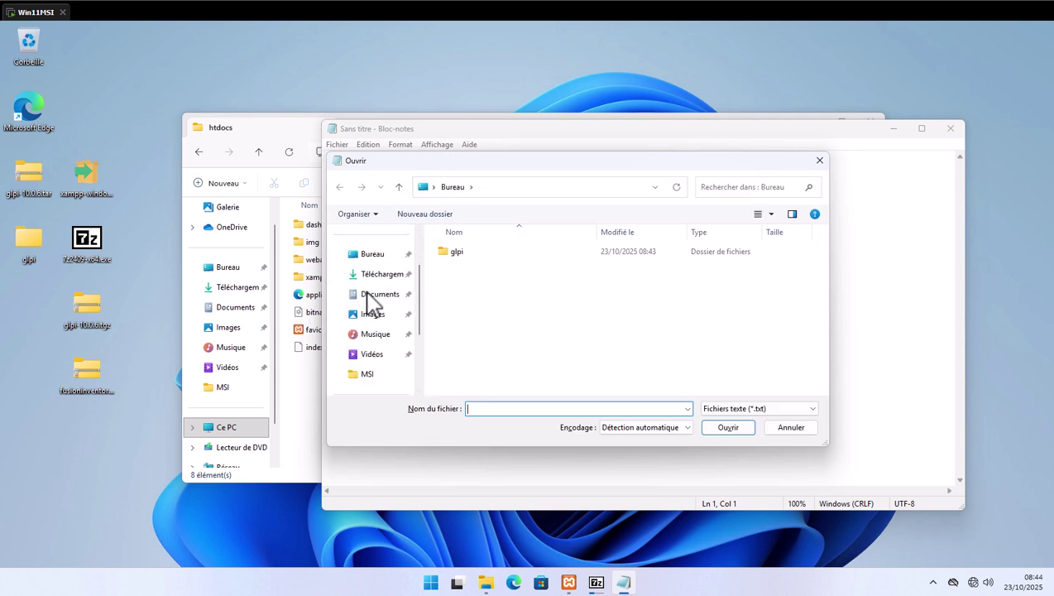
scroll(370, 314, down, 1)
click(370, 354)
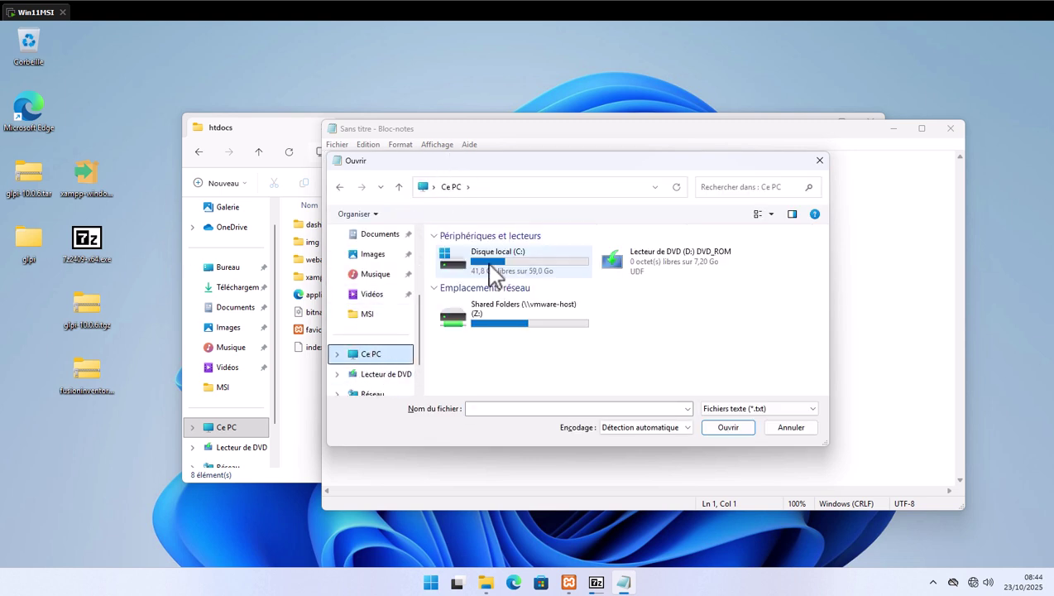
double_click(494, 256)
key(x)
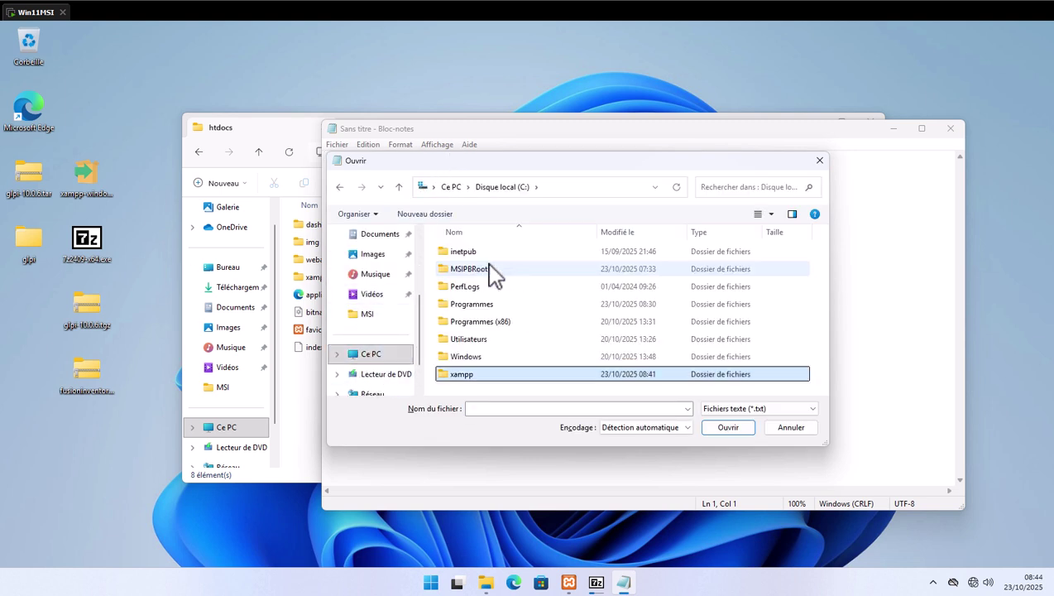
double_click(460, 379)
double_click(468, 338)
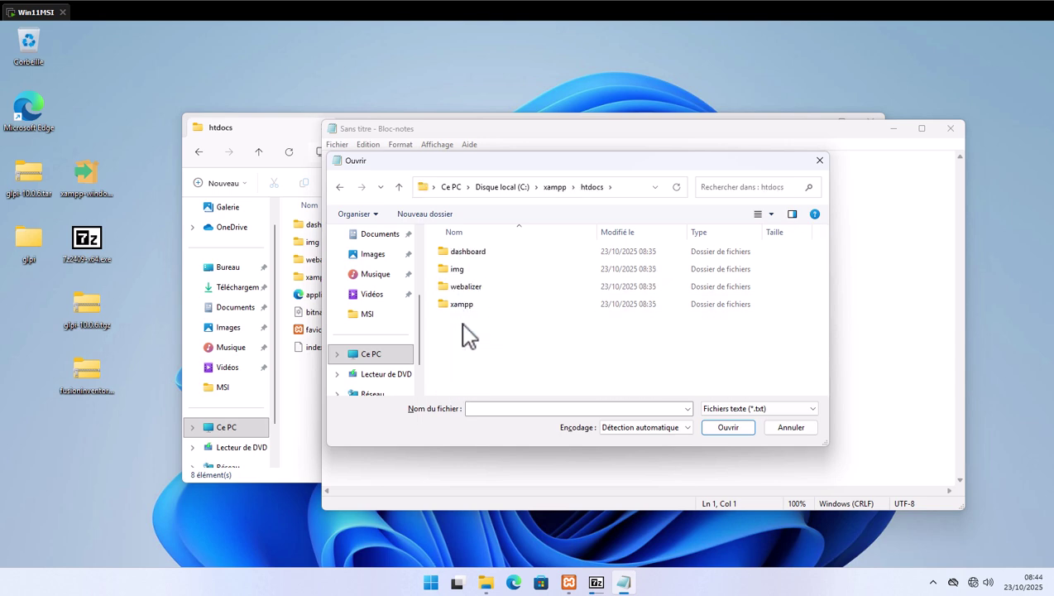
click(769, 409)
click(770, 429)
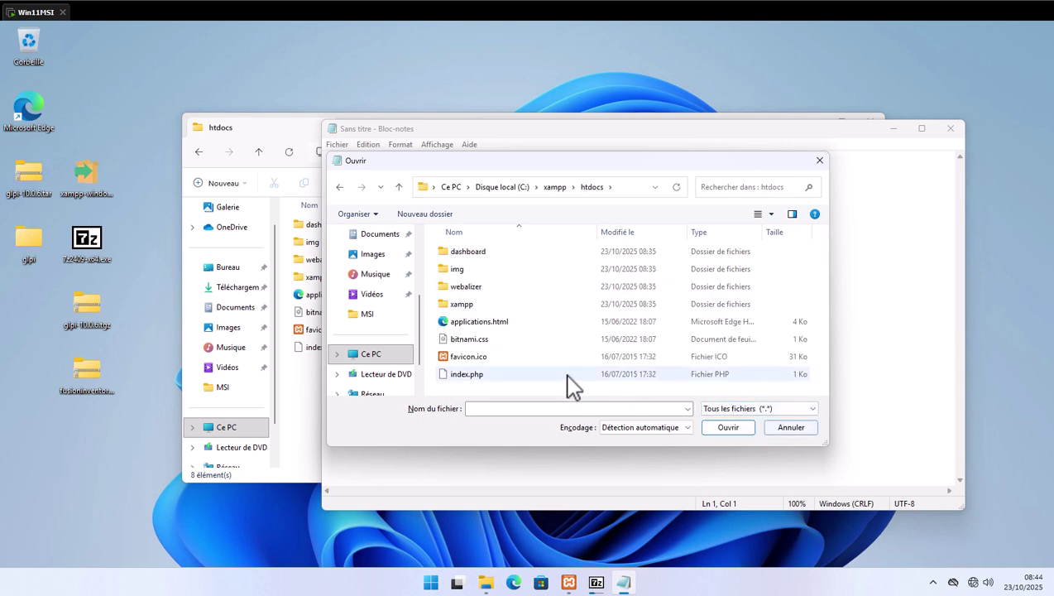
double_click(469, 375)
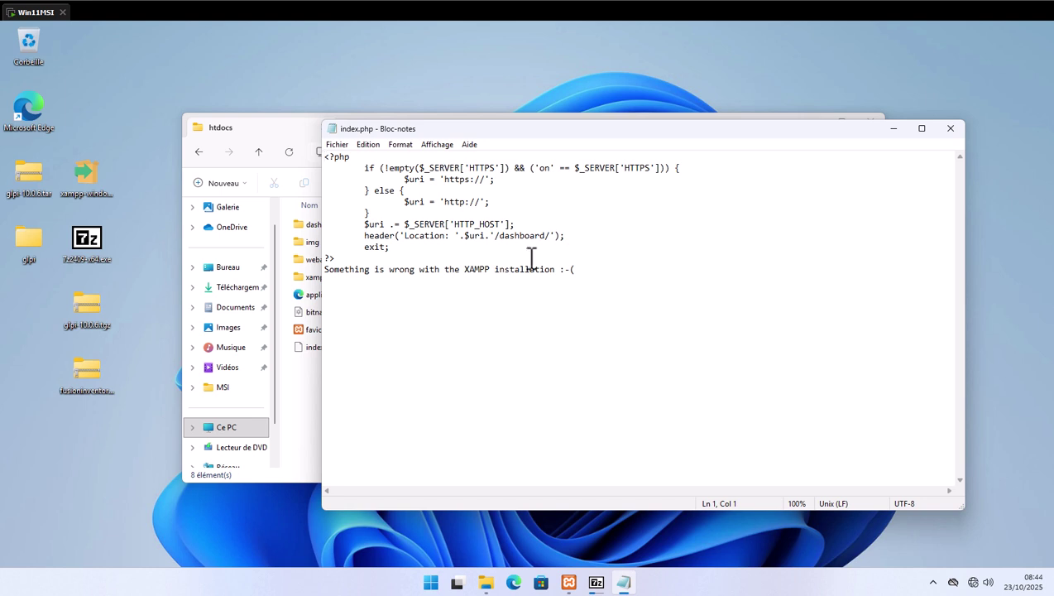
- Change the redirect path in index.php's header line from /dashboard/ to /glpi/, and save and close the file
double_click(530, 236)
click(530, 236)
double_click(534, 236)
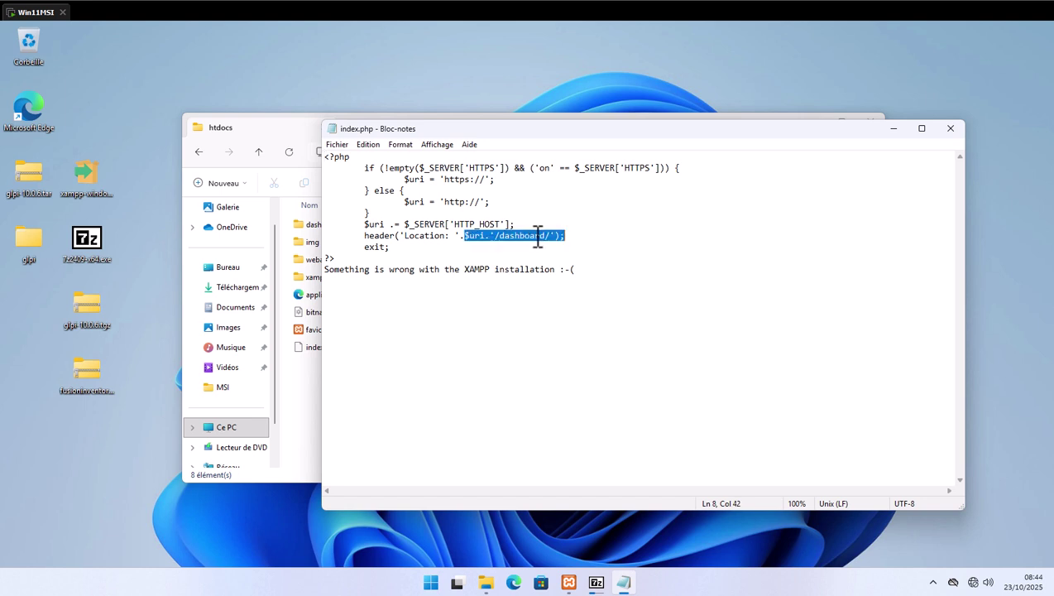
click(536, 236)
drag(546, 236, 520, 235)
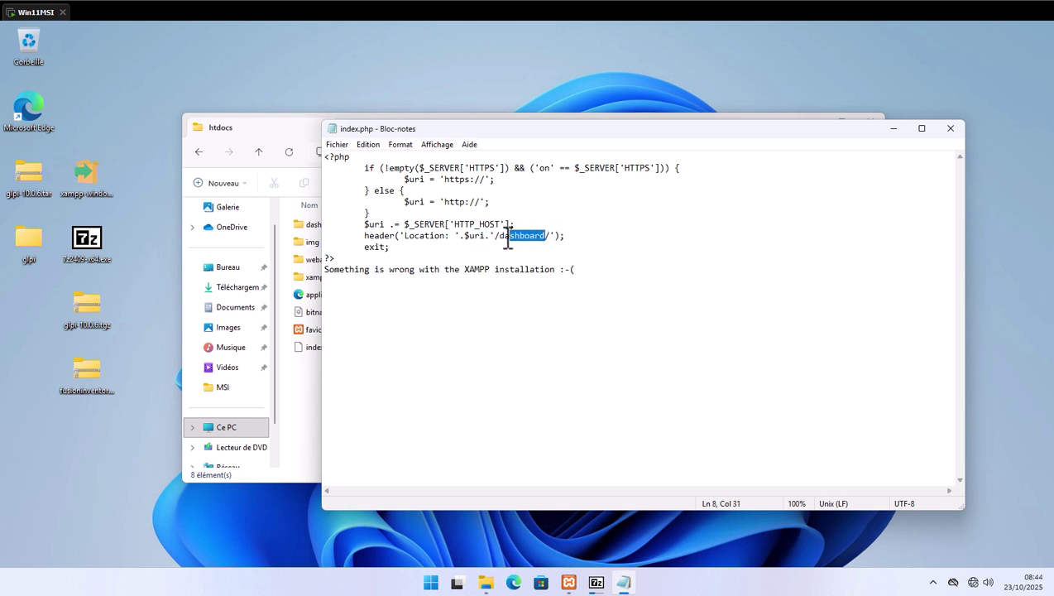
key(BackSpace)
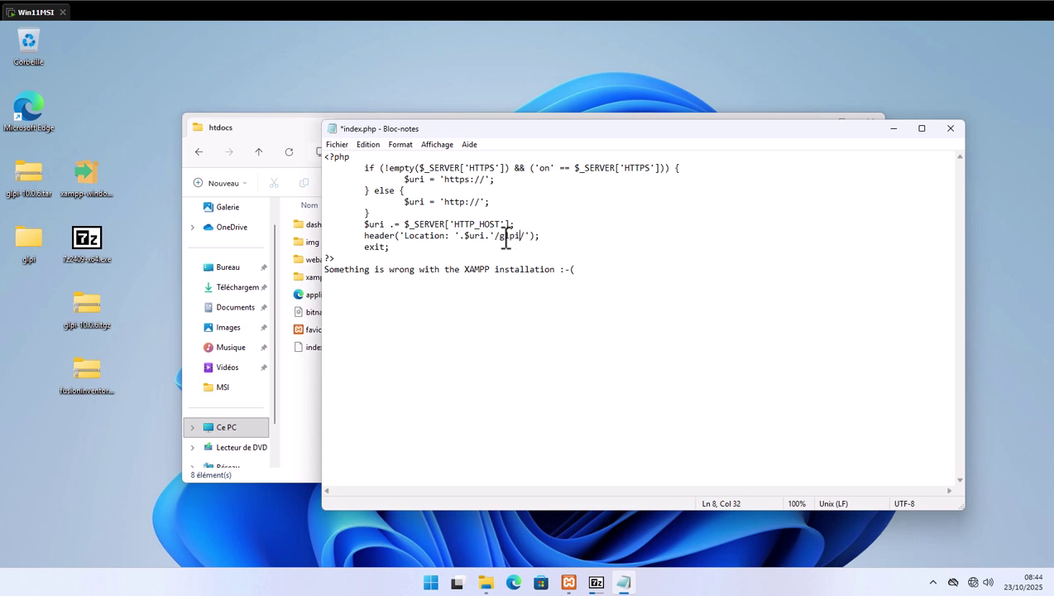
key(ctrl+s)
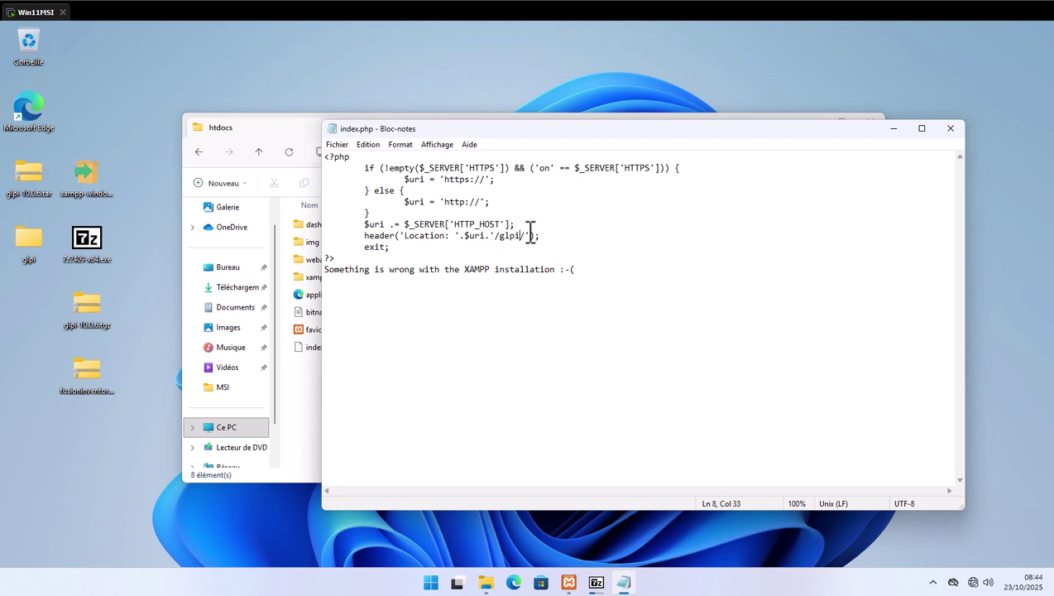
click(952, 128)
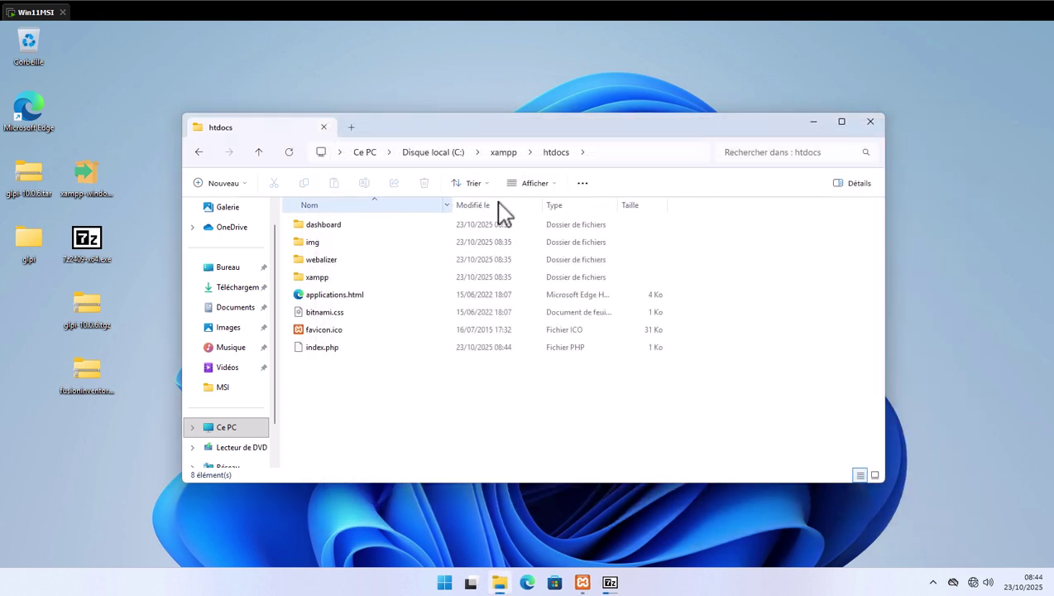
- Rearrange the htdocs and 7-Zip extraction windows, and move the extracted glpi folder from the desktop into htdocs
drag(544, 131, 800, 158)
click(431, 197)
drag(430, 197, 248, 70)
drag(829, 170, 671, 89)
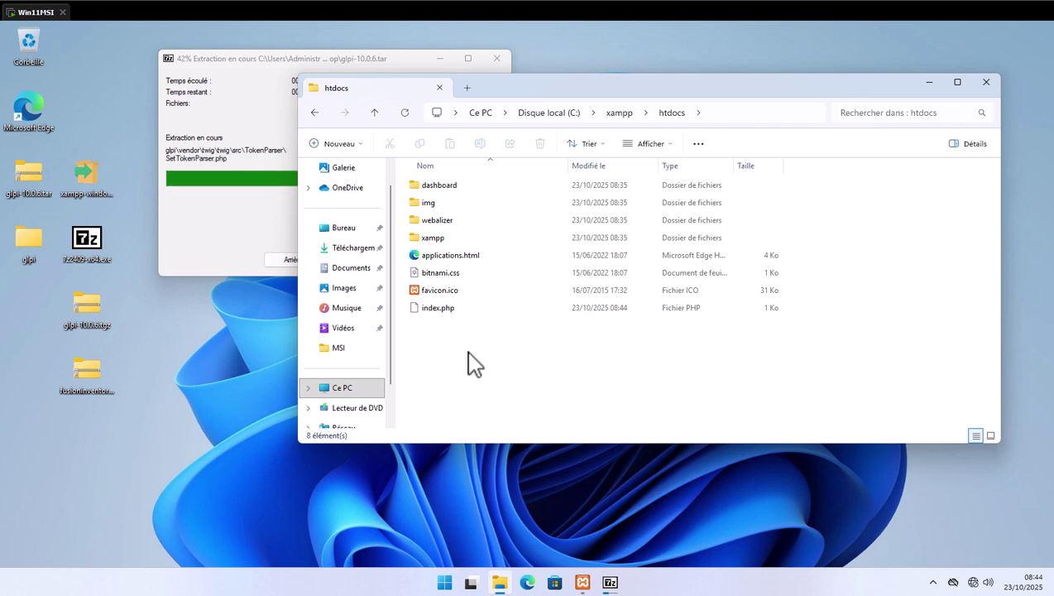
click(194, 251)
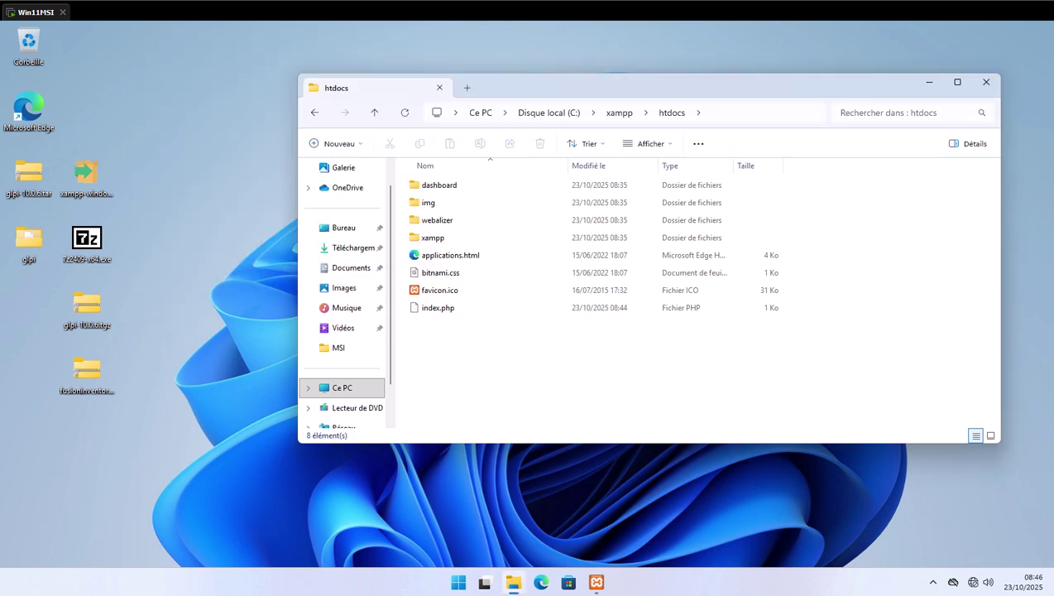
click(22, 258)
drag(21, 254, 546, 405)
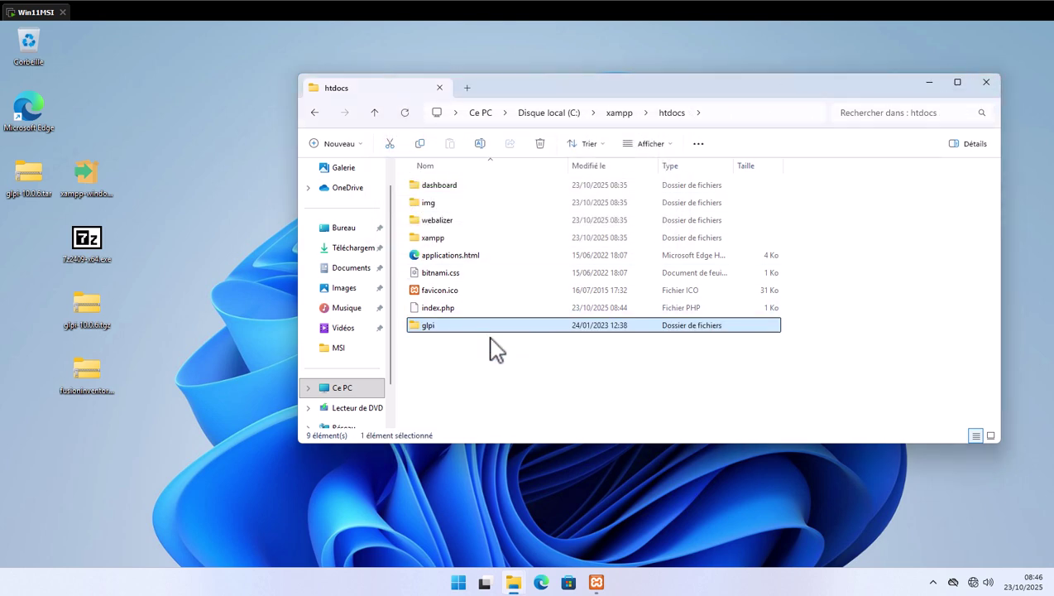
- Extract fusioninventory-10.0.6+1.1.zip onto the desktop with 7-Zip, move the fusioninventory folder into htdocs\glpi\plugins, and close File Explorer
double_click(455, 326)
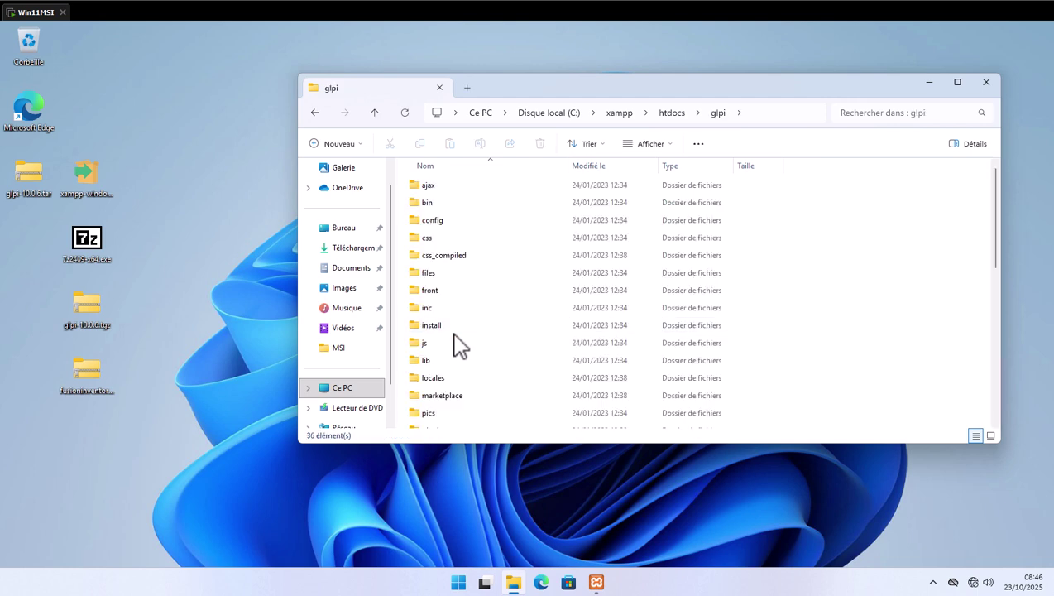
scroll(459, 342, down, 1)
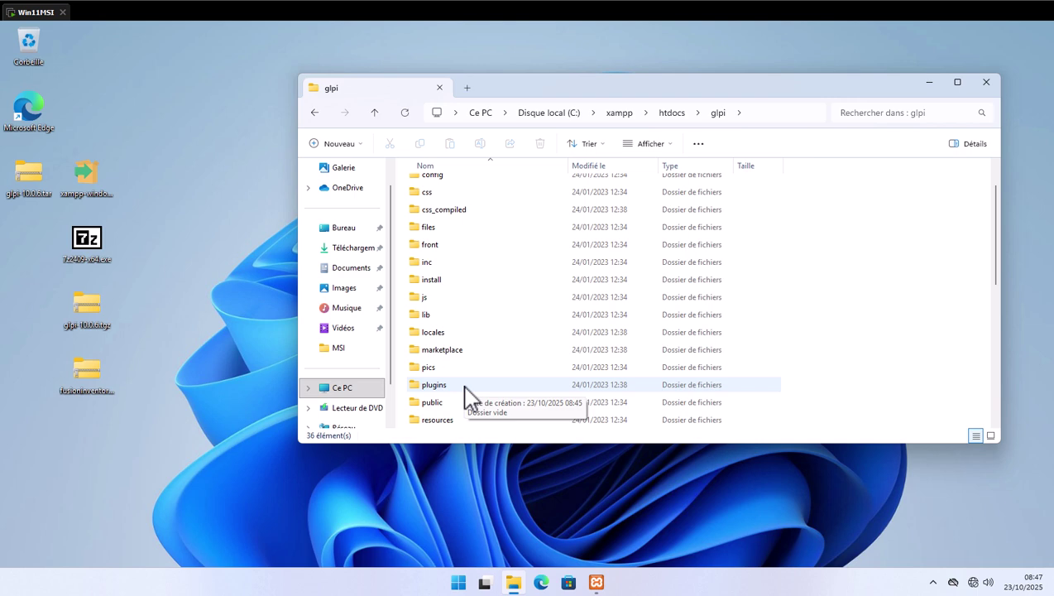
double_click(434, 385)
right_click(68, 373)
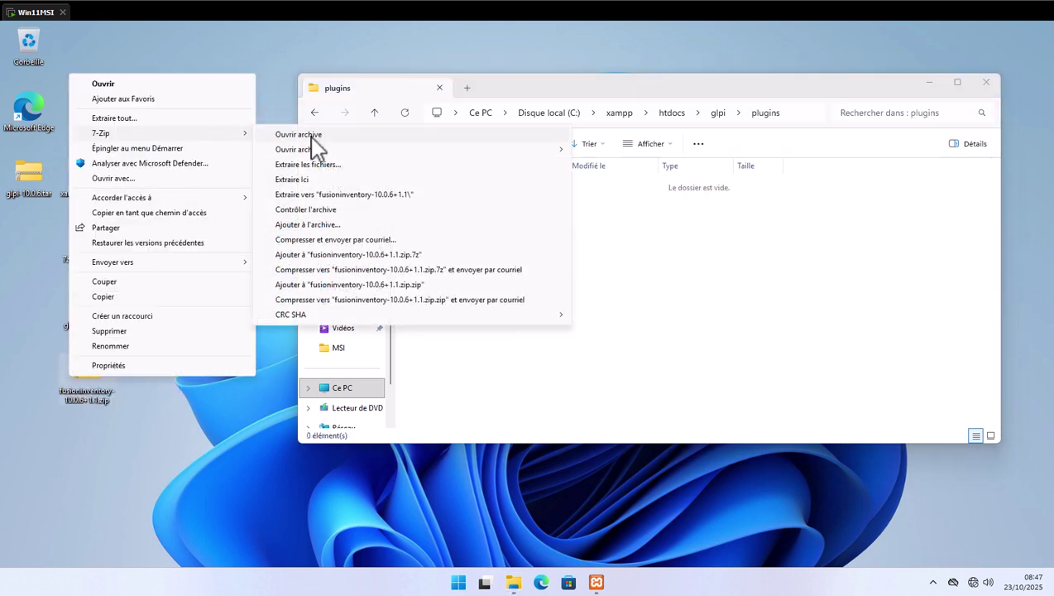
click(322, 180)
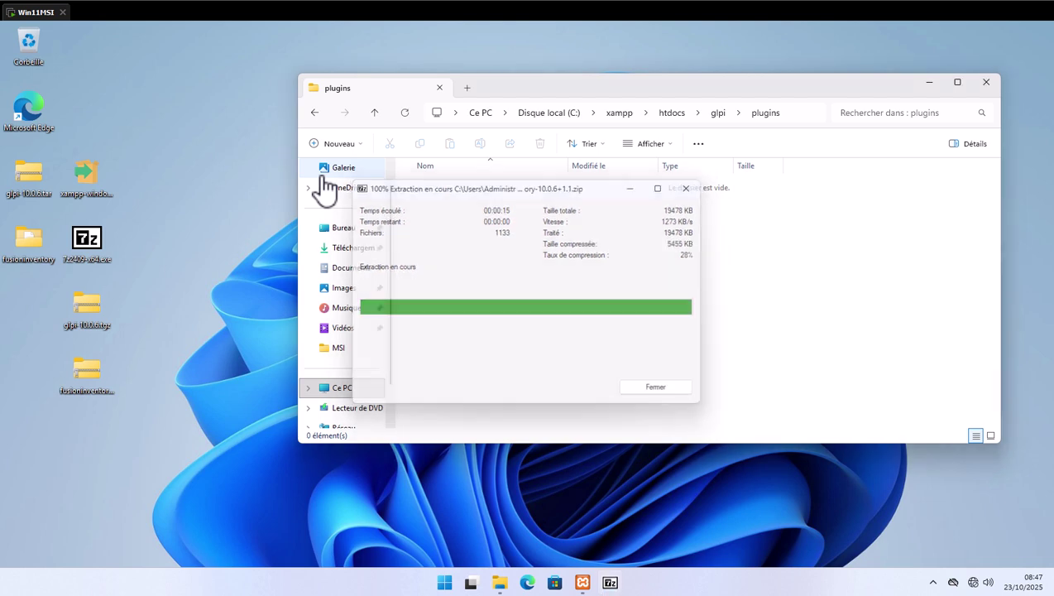
drag(23, 244, 612, 294)
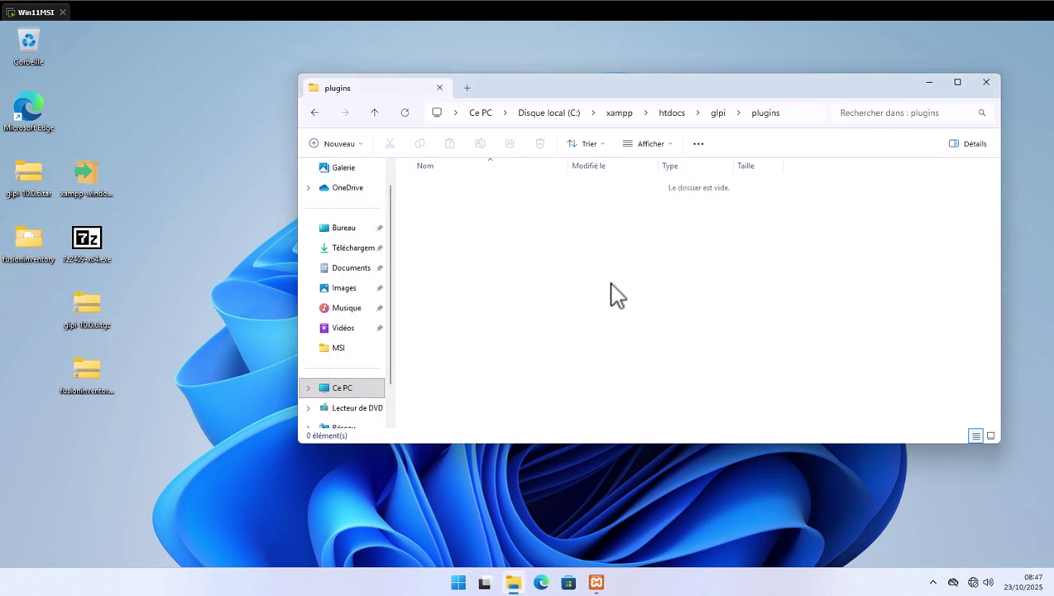
click(985, 81)
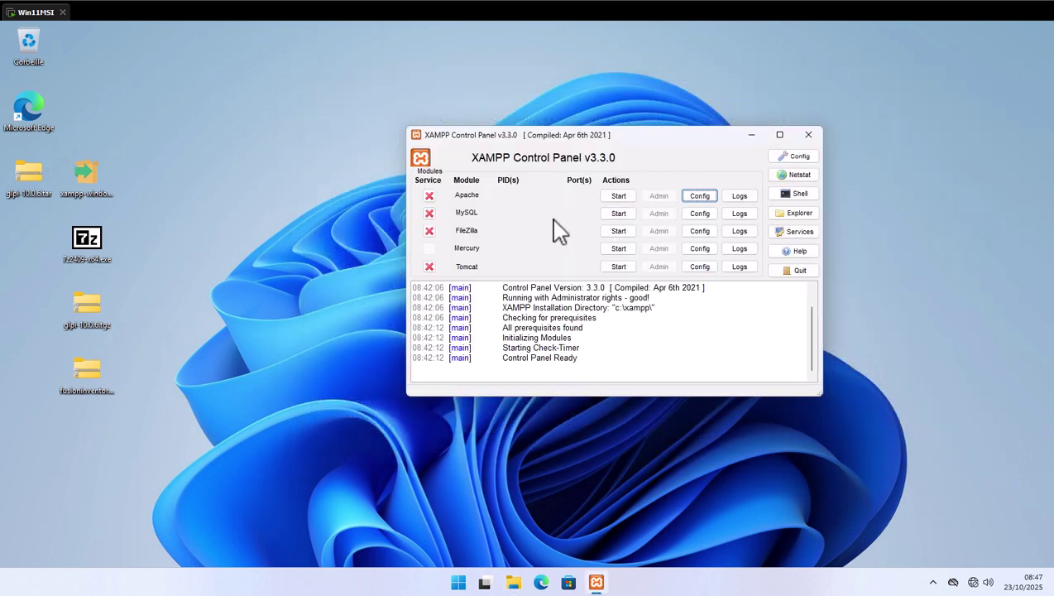
- Start the Apache and MySQL modules in XAMPP and allow mysqld.exe through the Windows firewall
click(616, 197)
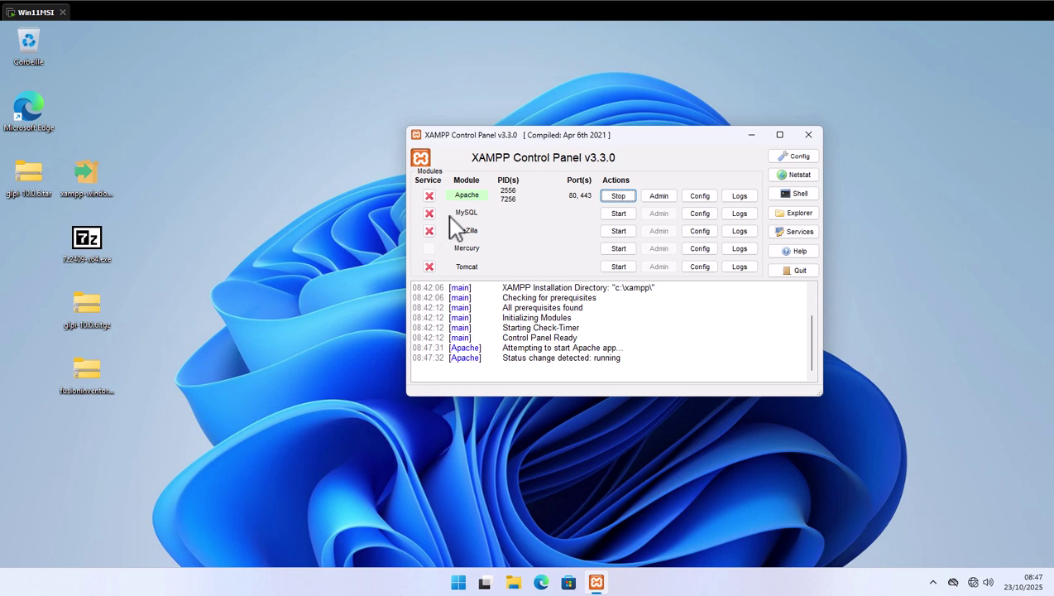
click(619, 213)
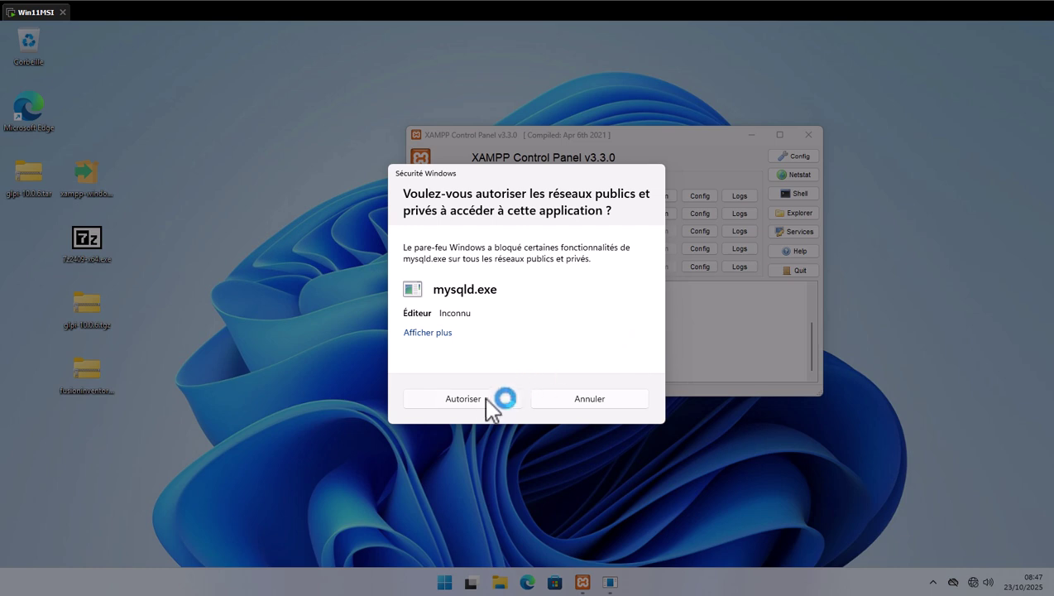
click(485, 403)
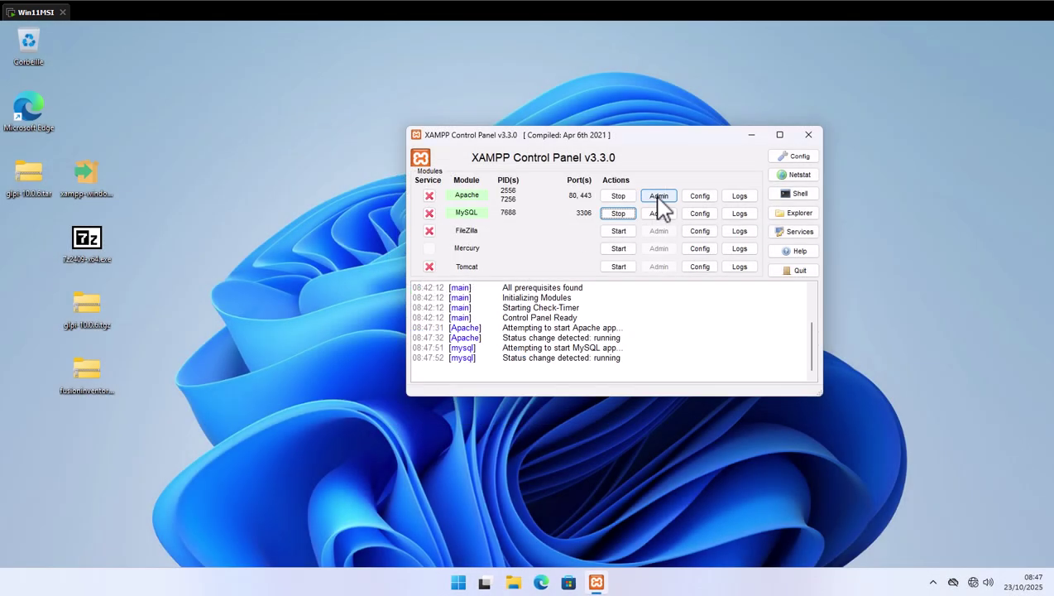
- Open Apache's admin page in the browser, confirm Français as the GLPI setup language, and maximize the browser window
click(659, 199)
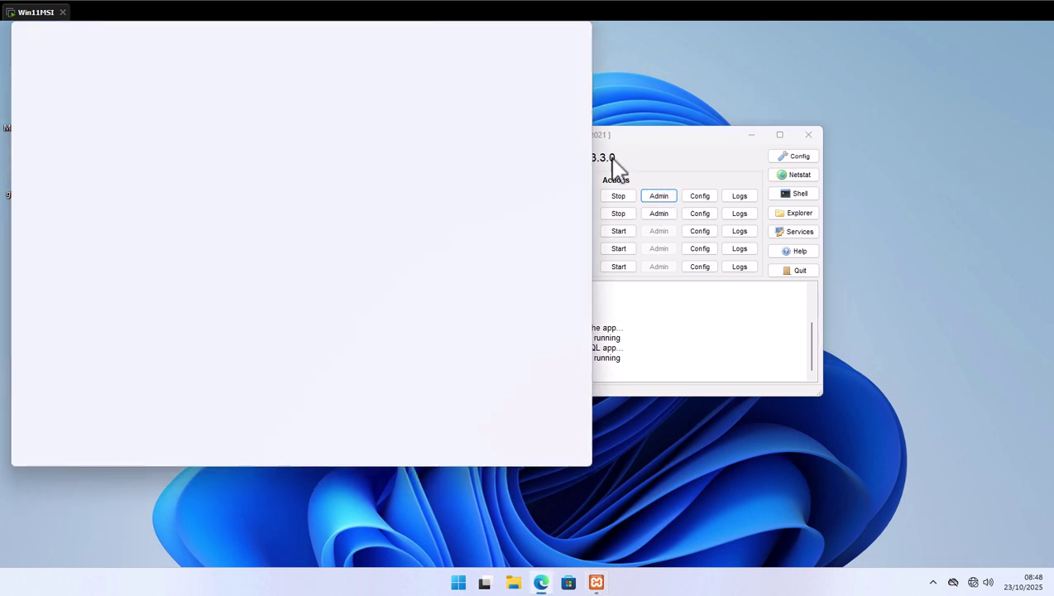
drag(365, 33, 643, 69)
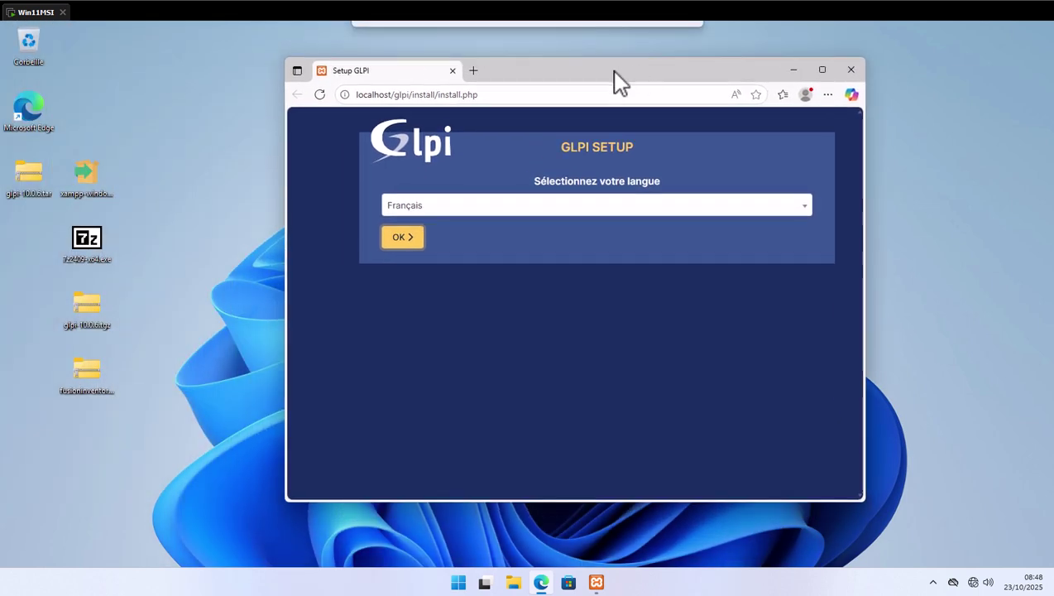
click(399, 242)
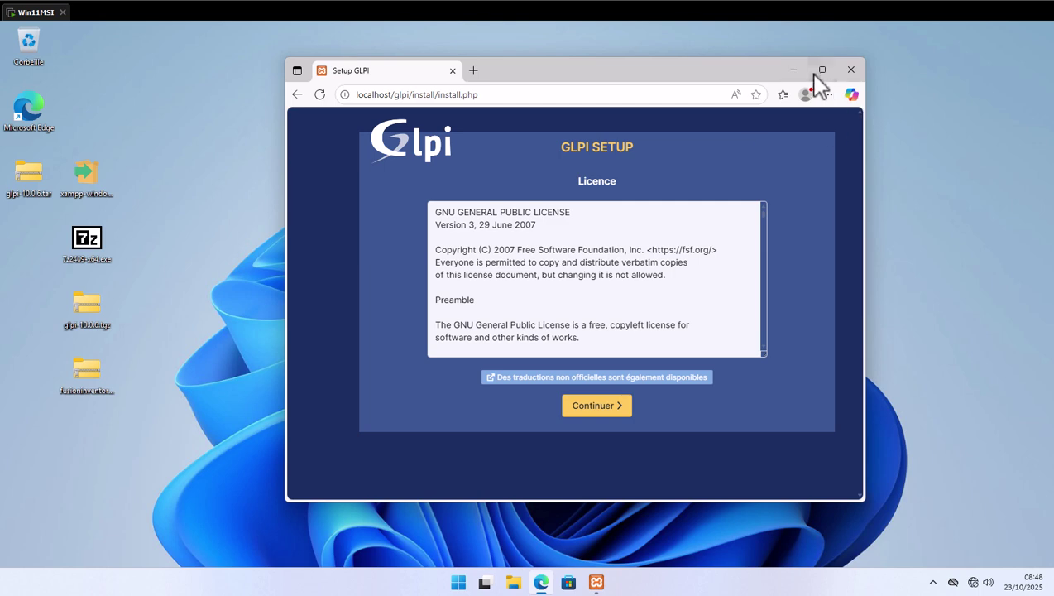
click(822, 70)
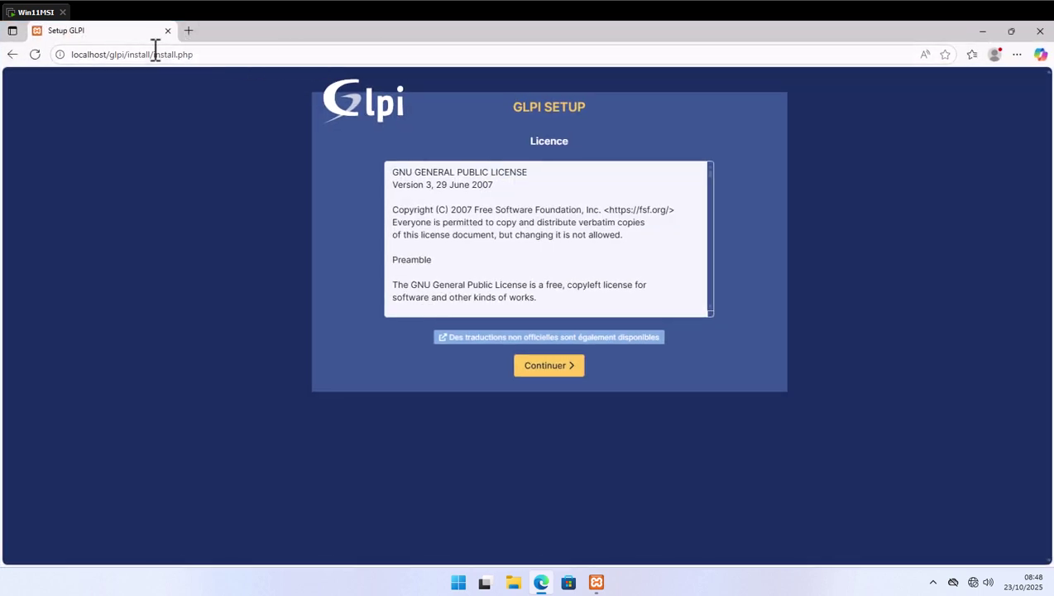
drag(113, 52, 351, 53)
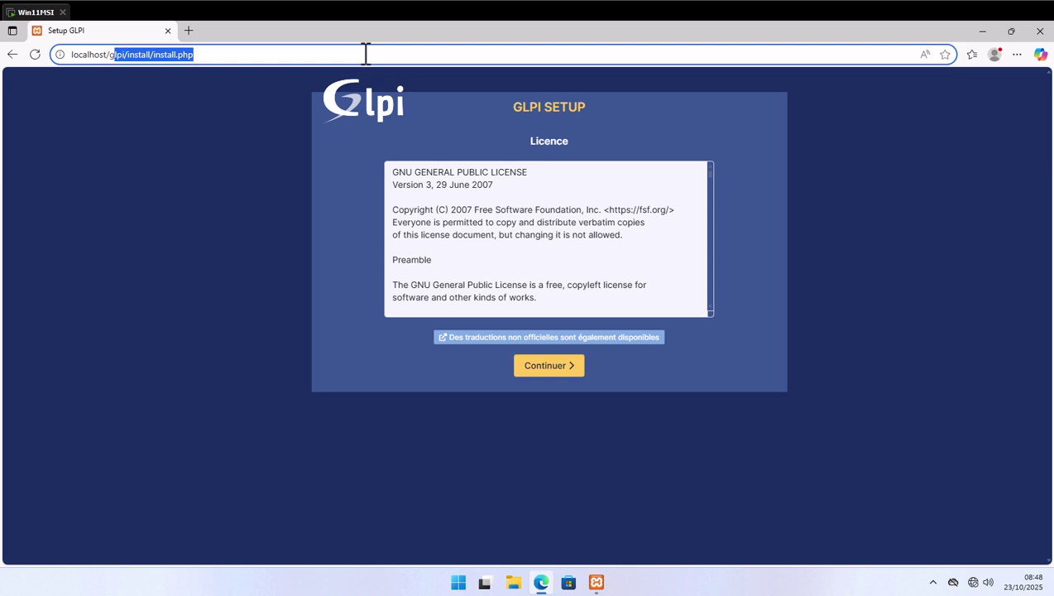
- Go to localhost/phpmyadmin in the browser
key(BackSpace)
key(BackSpace)
text(phpmyadm)
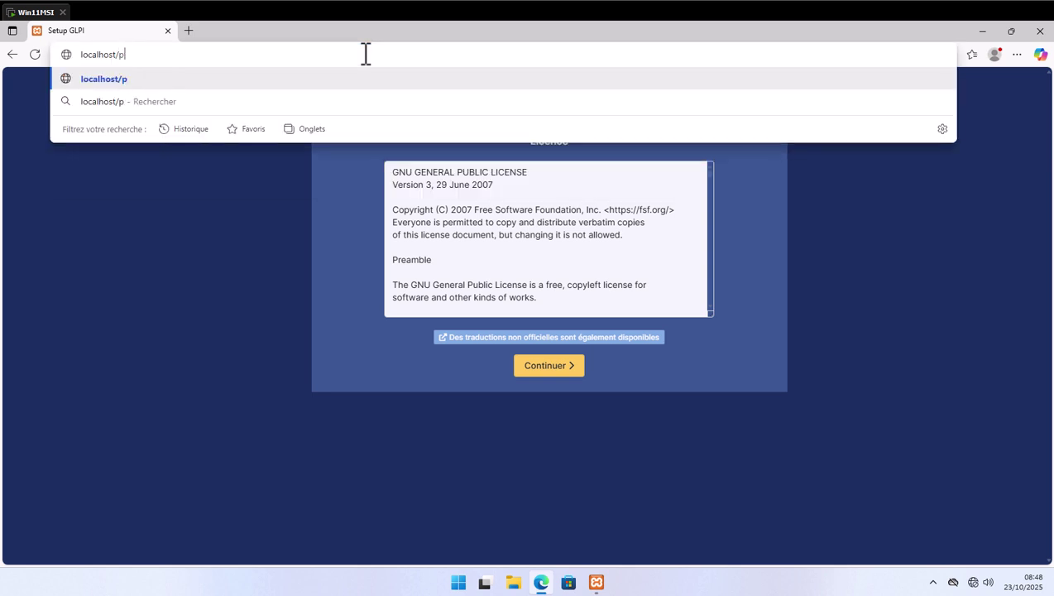
text(i)
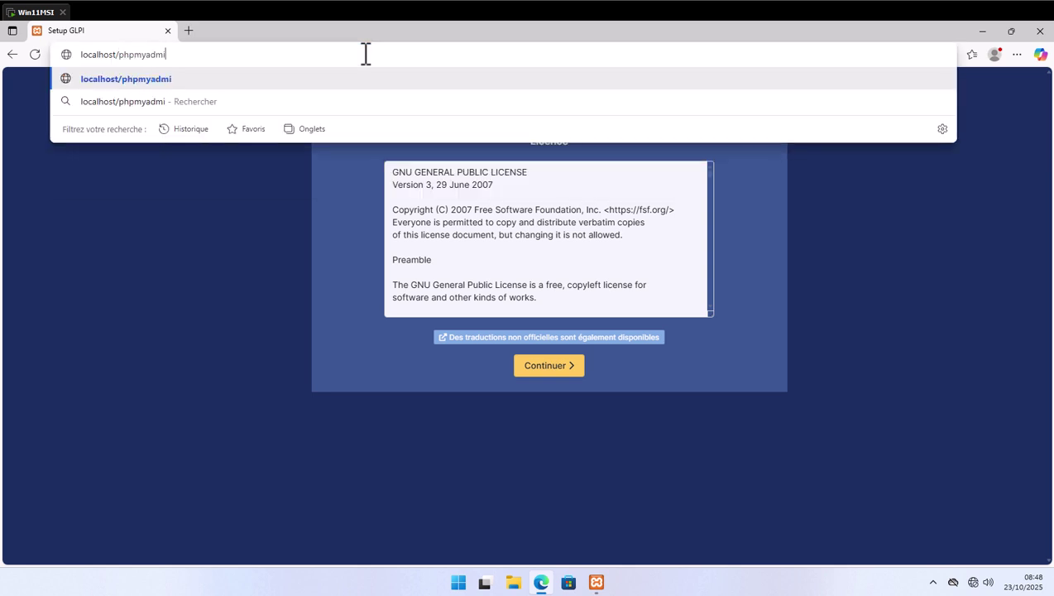
text(n)
key(Return)
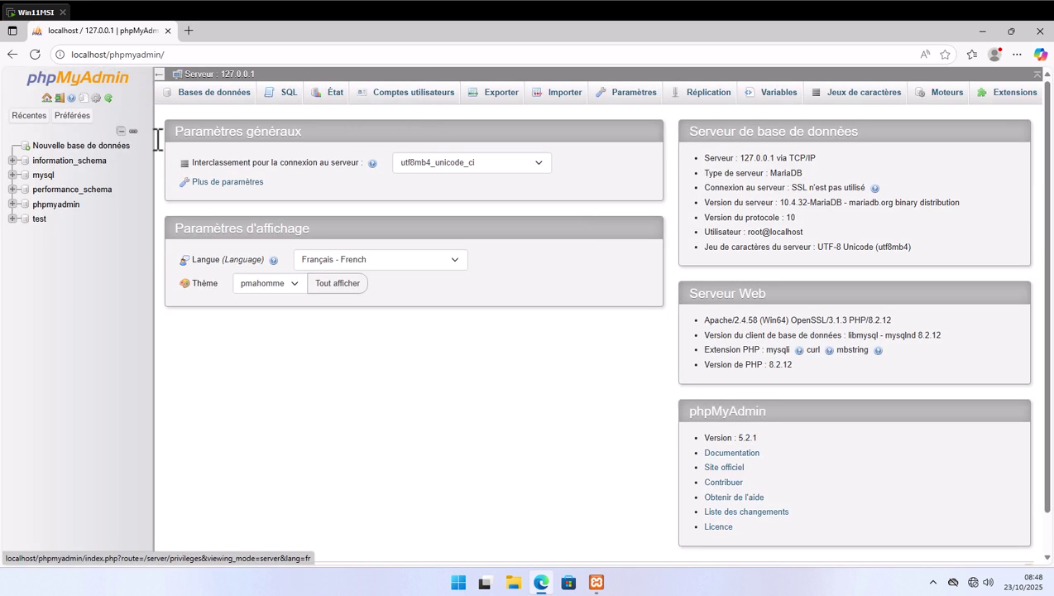
- Create a new database named glpi in phpMyAdmin with the utf8mb4_general_ci collation
click(63, 147)
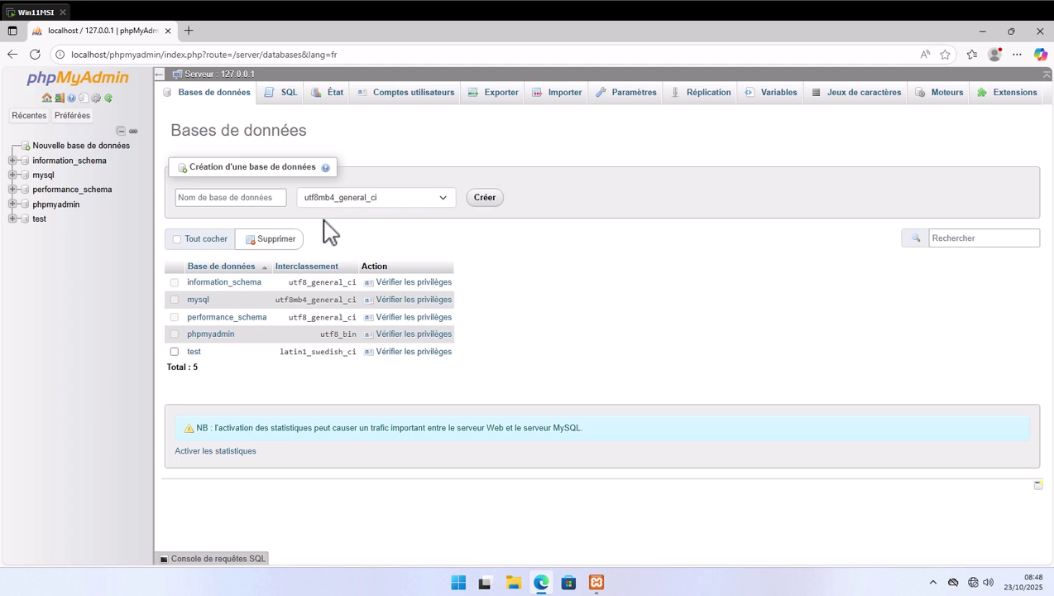
click(247, 200)
text(glpi)
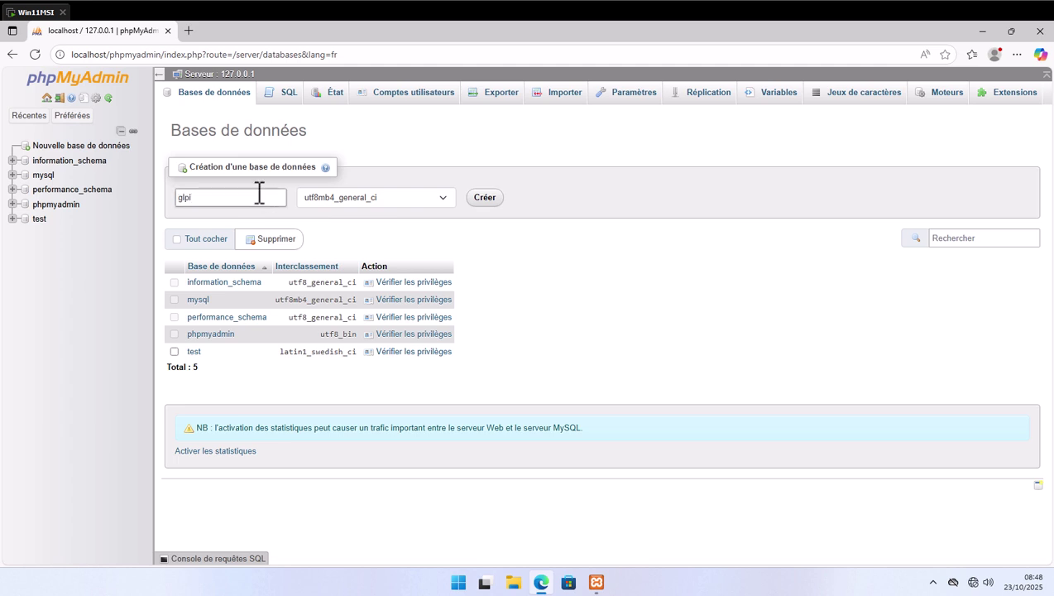
click(485, 197)
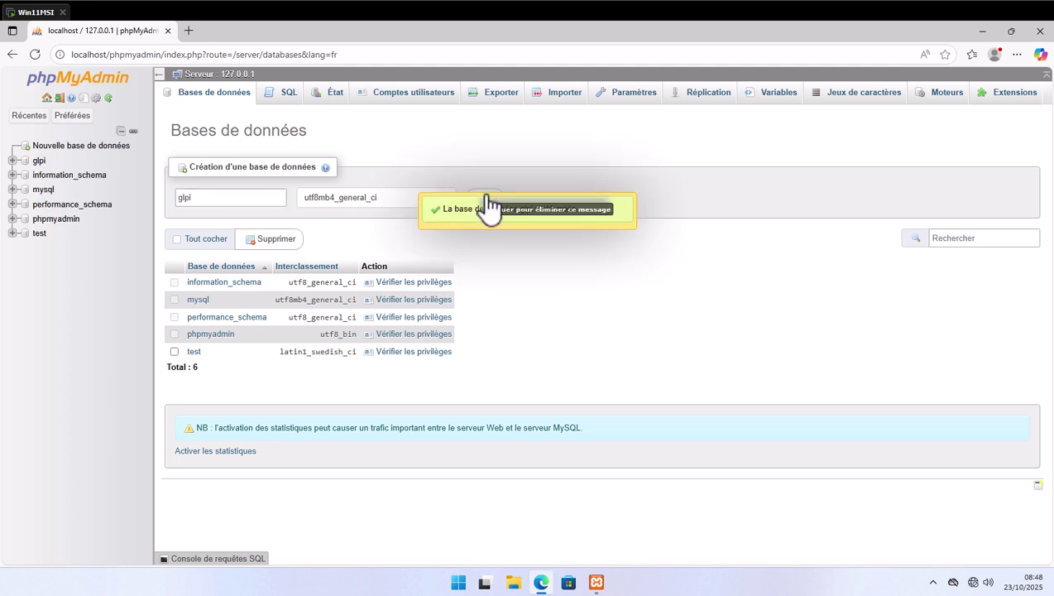
- Return to the GLPI setup at localhost, confirm Français, continue past the licence, and choose a new installation
drag(111, 56, 685, 53)
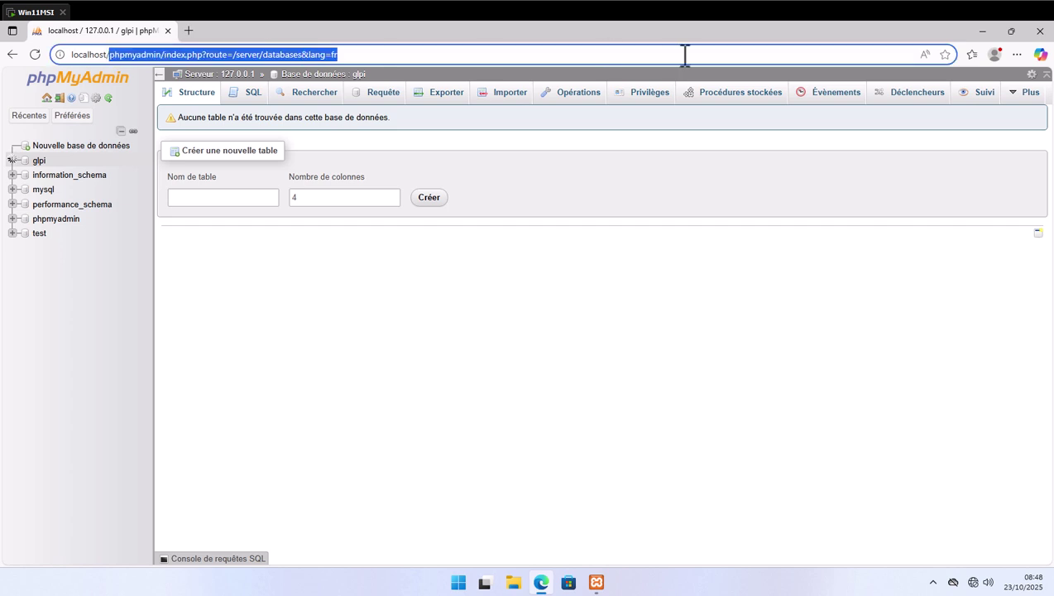
key(BackSpace)
key(Return)
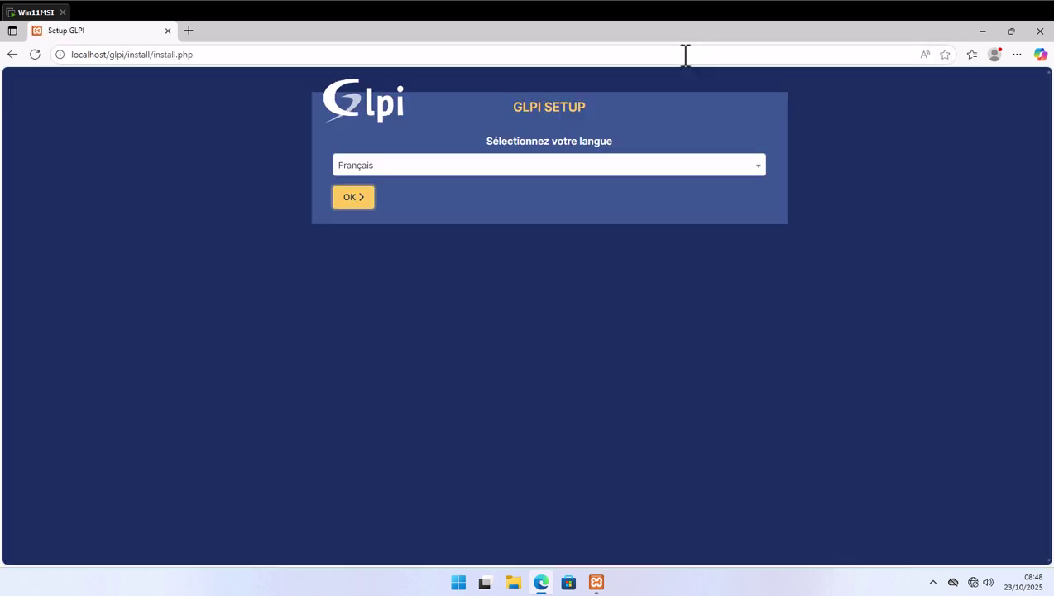
click(351, 199)
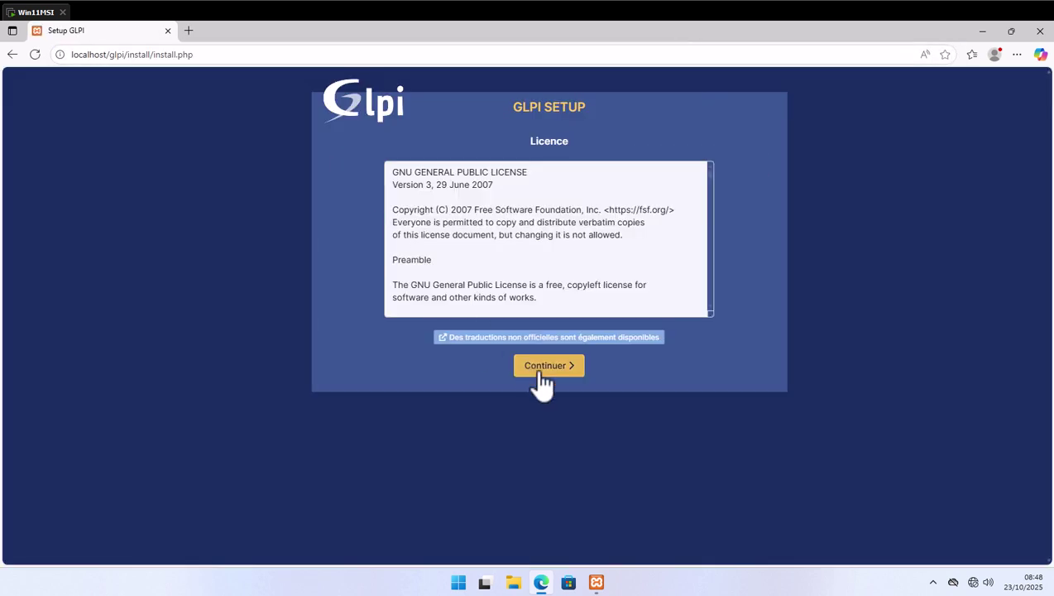
click(543, 370)
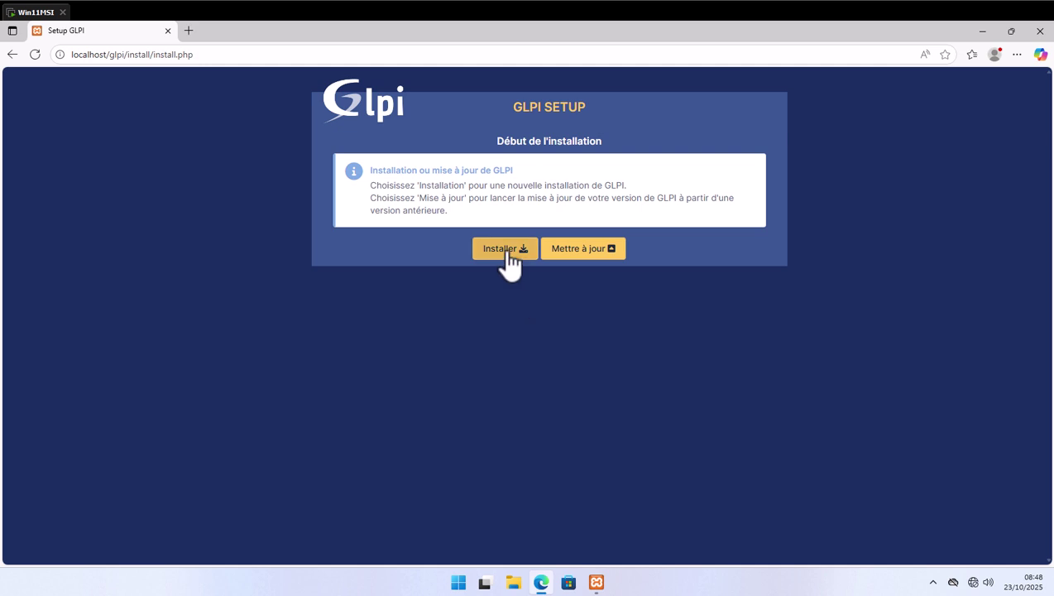
click(505, 249)
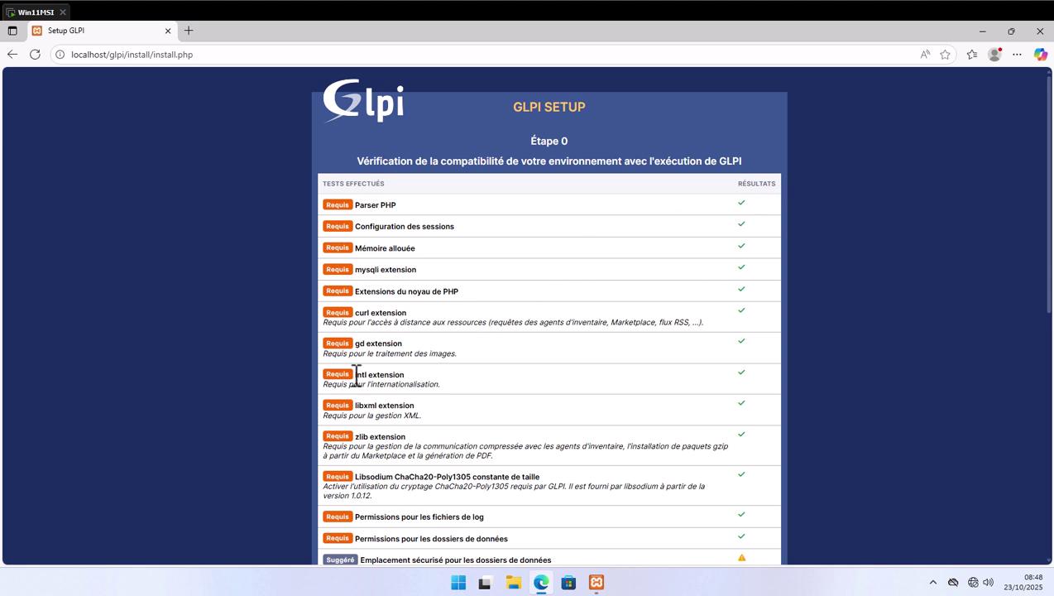
- Review the environment compatibility checks, including the gd and intl extensions, and continue to the database connection setup
drag(358, 374, 419, 372)
drag(354, 342, 415, 345)
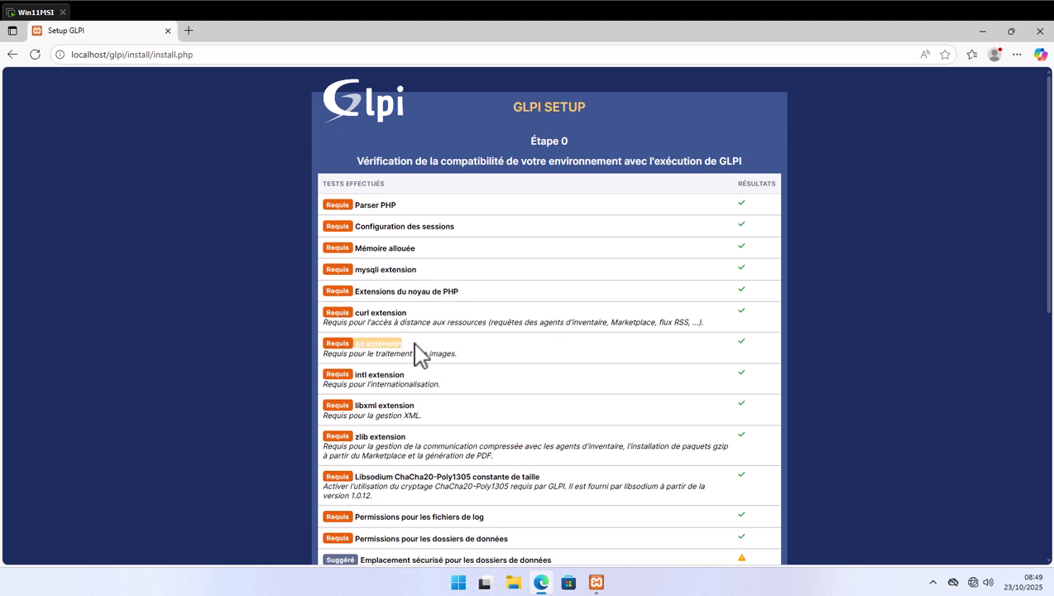
click(529, 354)
scroll(696, 364, down, 5)
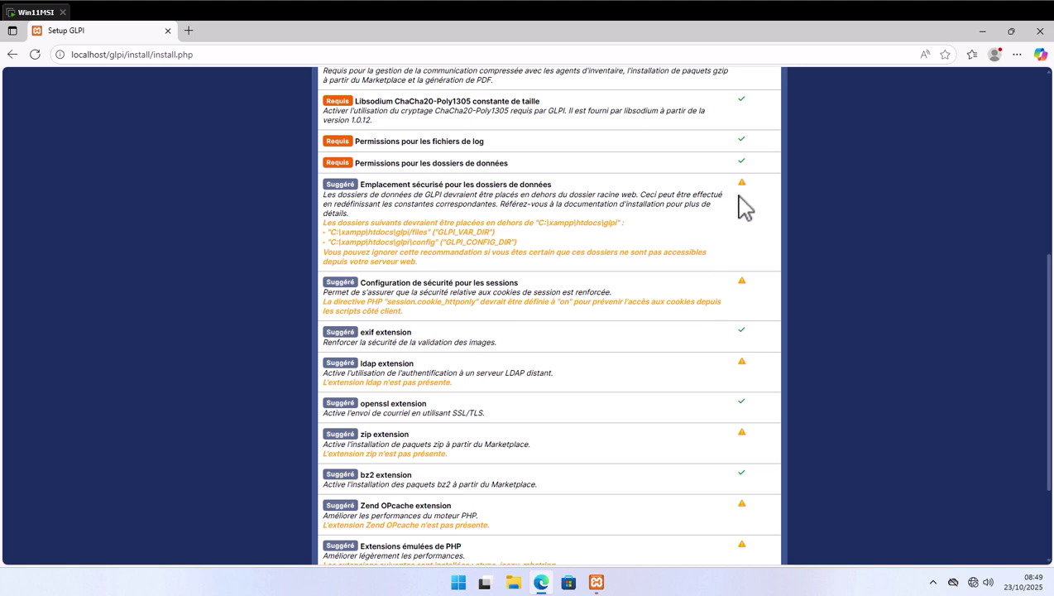
scroll(725, 360, down, 2)
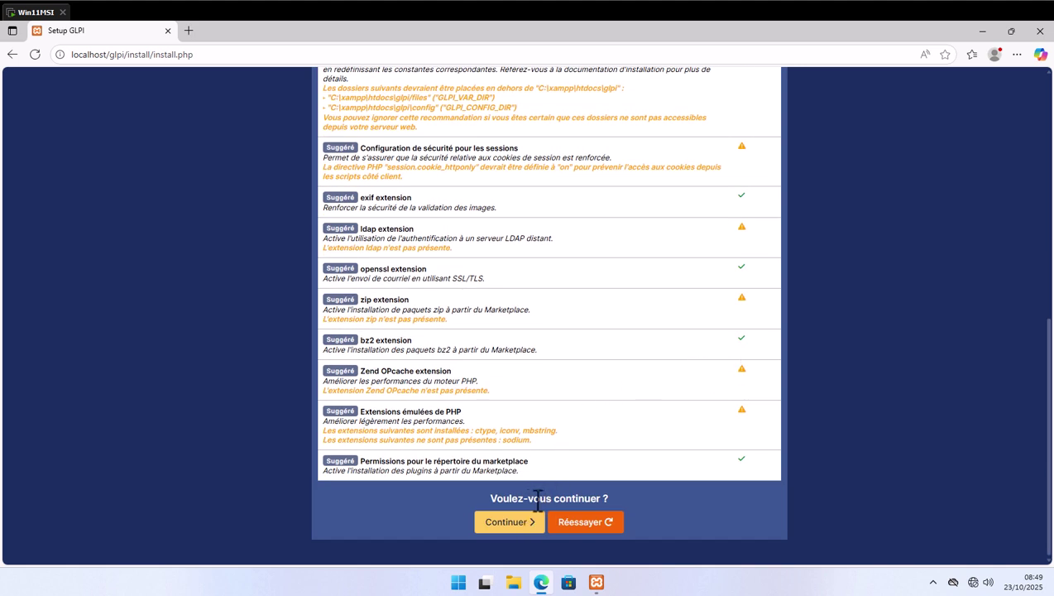
click(510, 533)
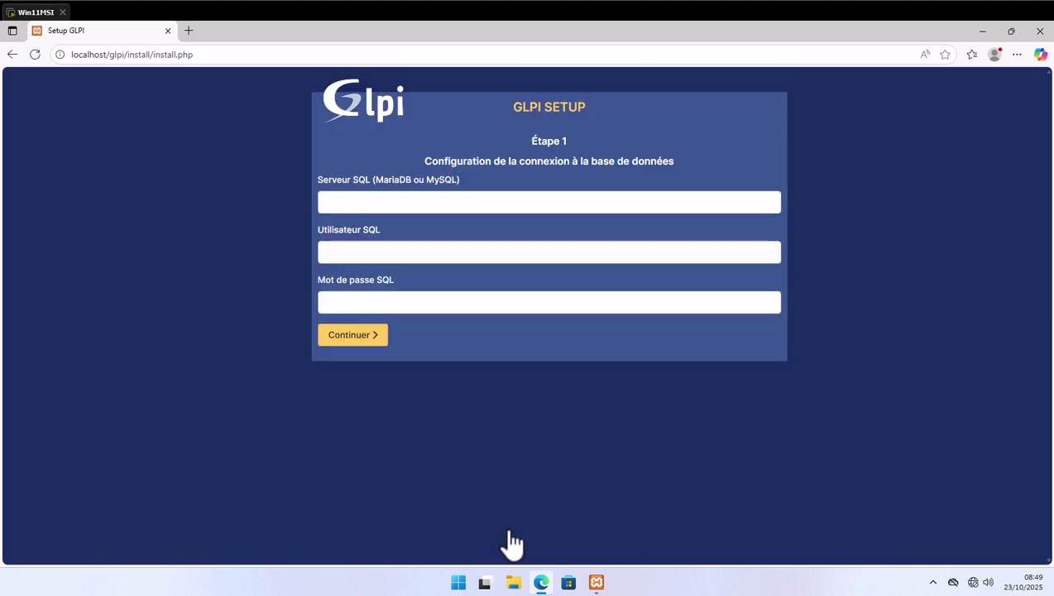
- Connect to the SQL server localhost with the SQL user, select the existing glpi database, and initialise it
click(343, 201)
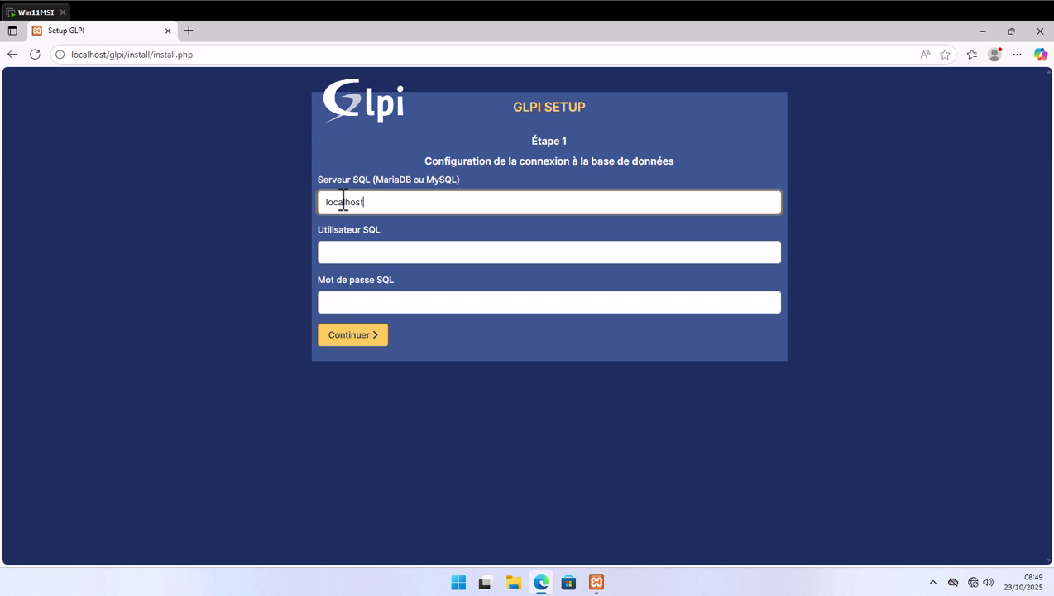
text(localhost)
click(383, 254)
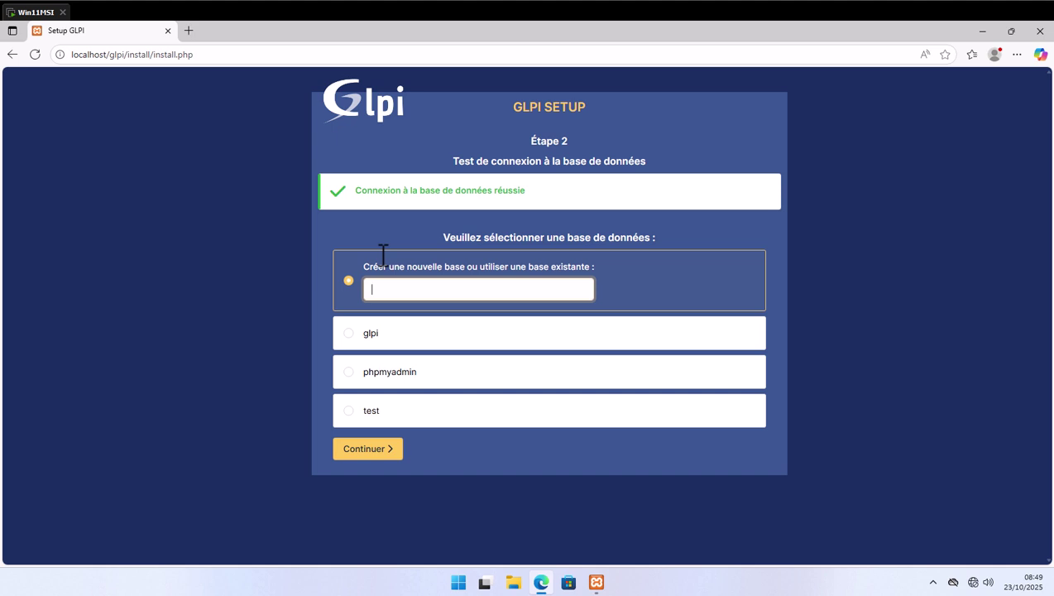
click(348, 335)
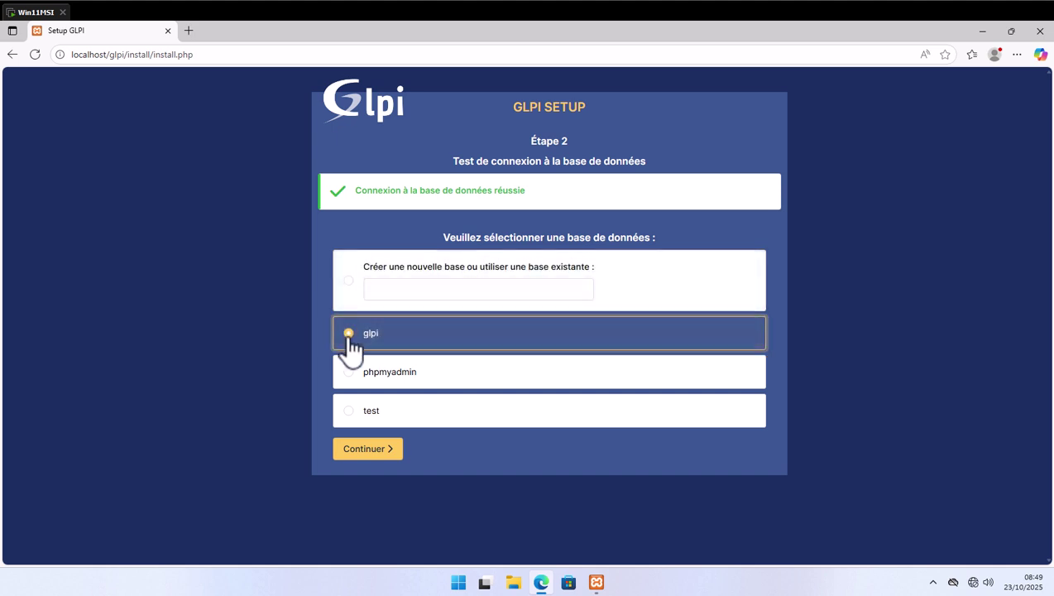
click(365, 449)
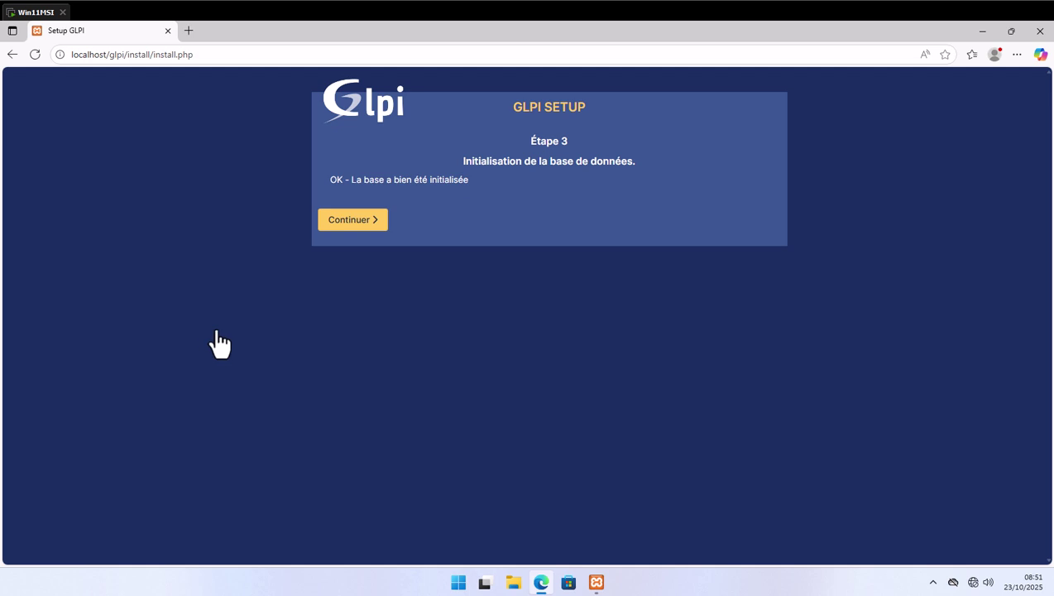
- Finish the remaining setup pages with usage statistics sending left enabled, and open the GLPI login page
click(342, 228)
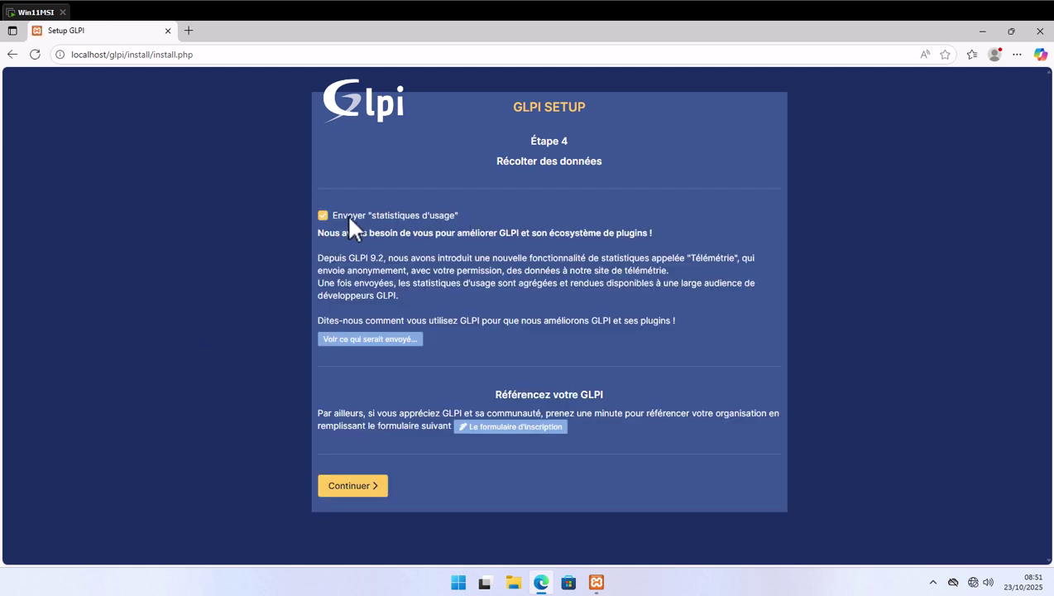
click(374, 488)
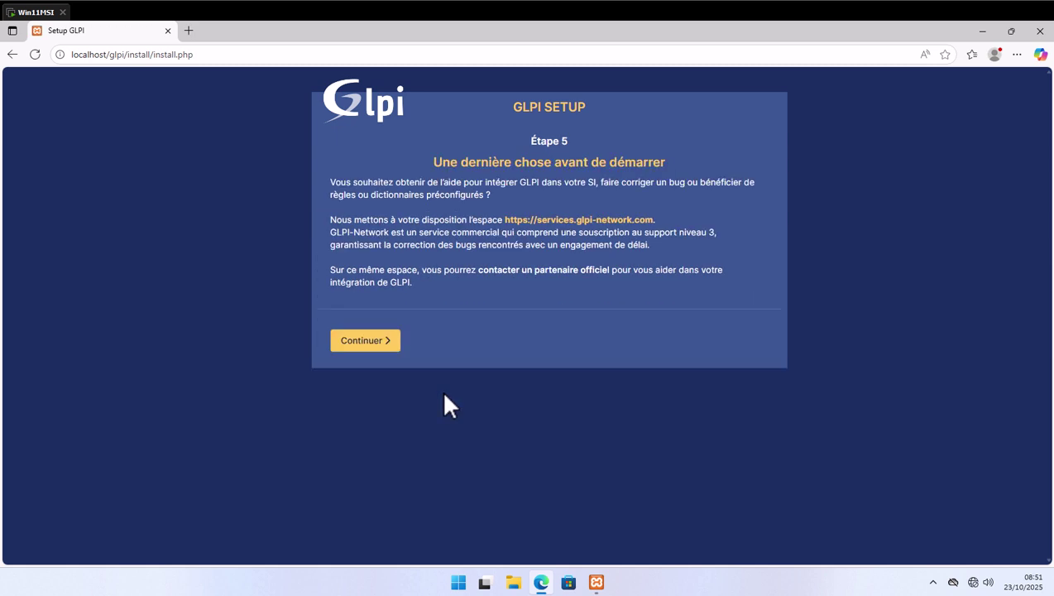
click(356, 337)
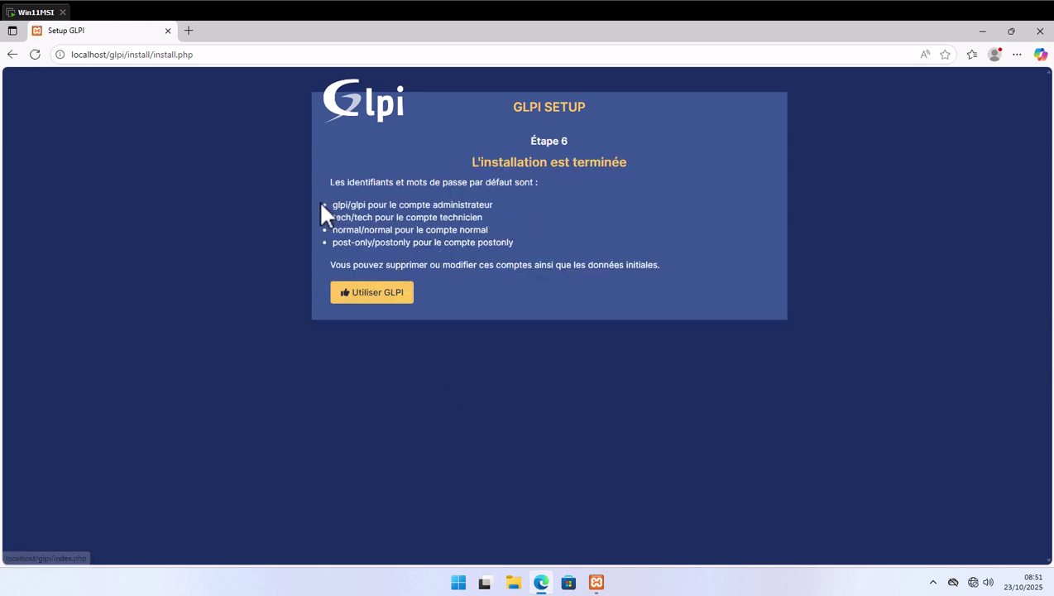
click(362, 298)
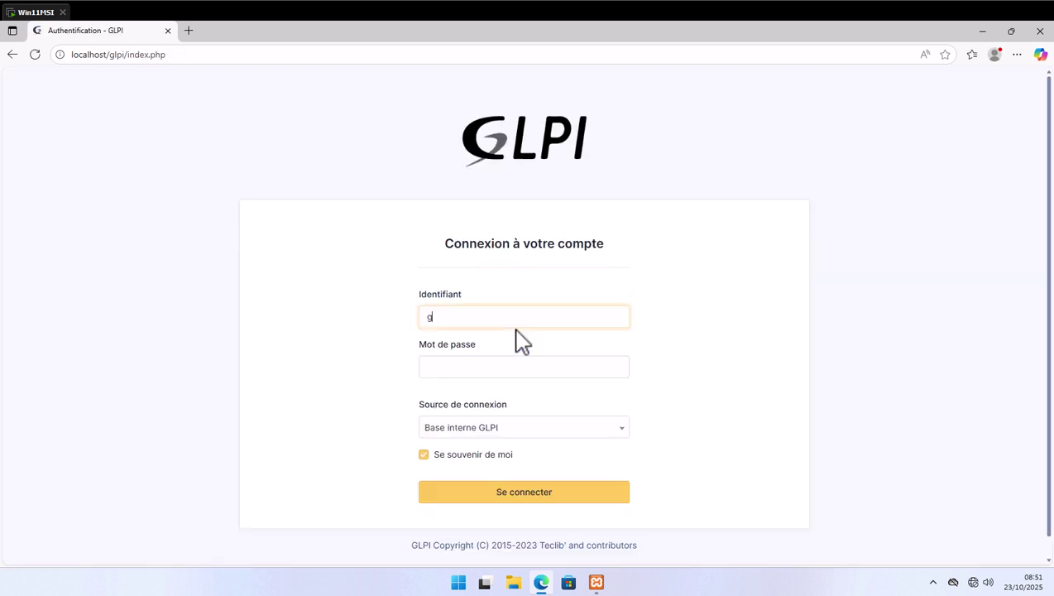
- Log in to GLPI with the default administrator's username and password, and dismiss the browser's offer to save the password
text(glpi)
key(Tab)
text(g)
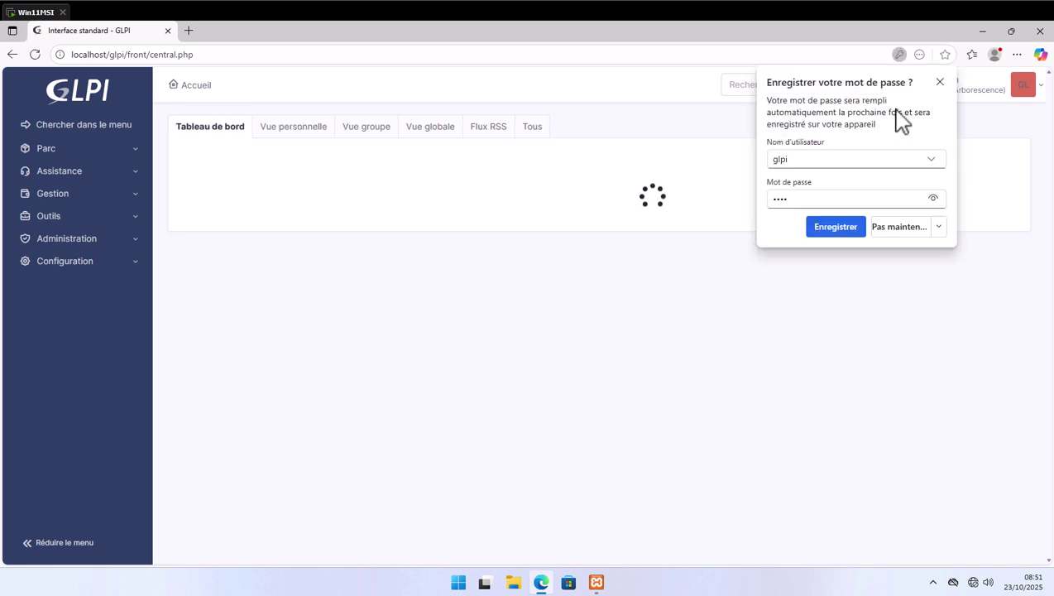
click(940, 82)
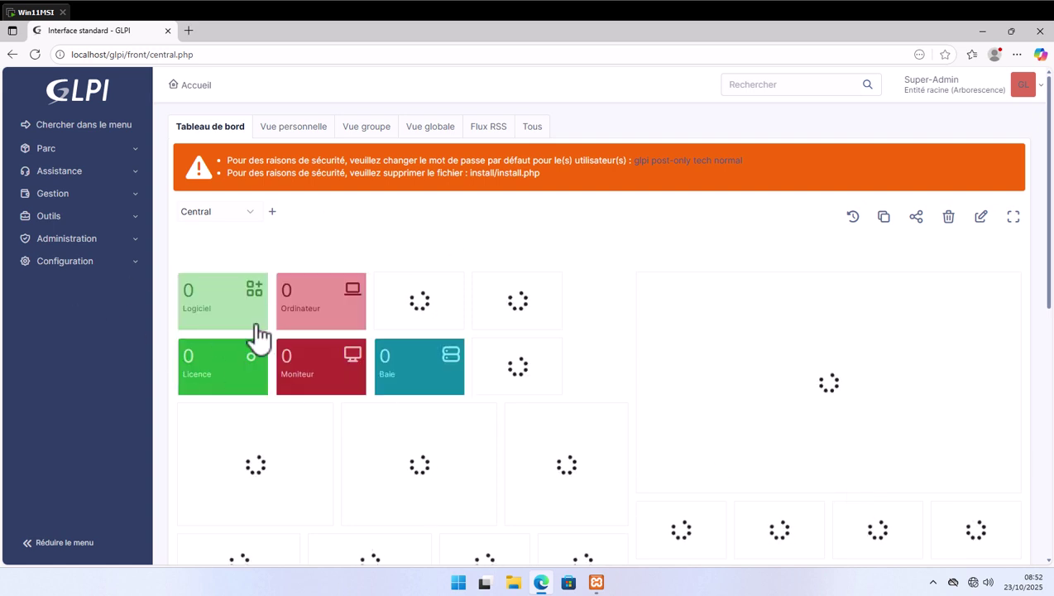
- Open the GLPI plugin configuration and start installing the FusionInventory plugin
click(63, 269)
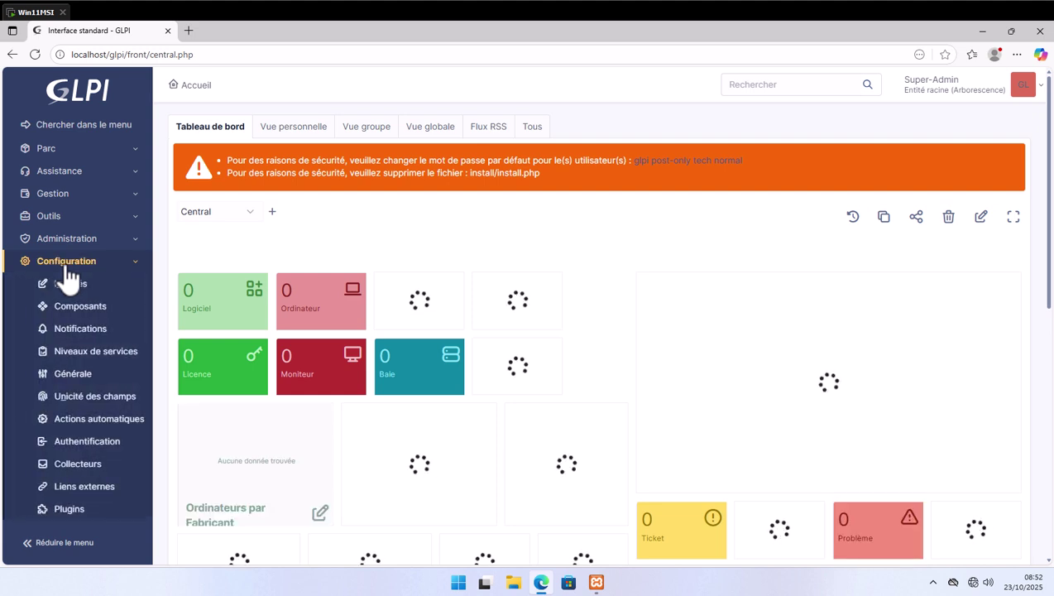
click(71, 520)
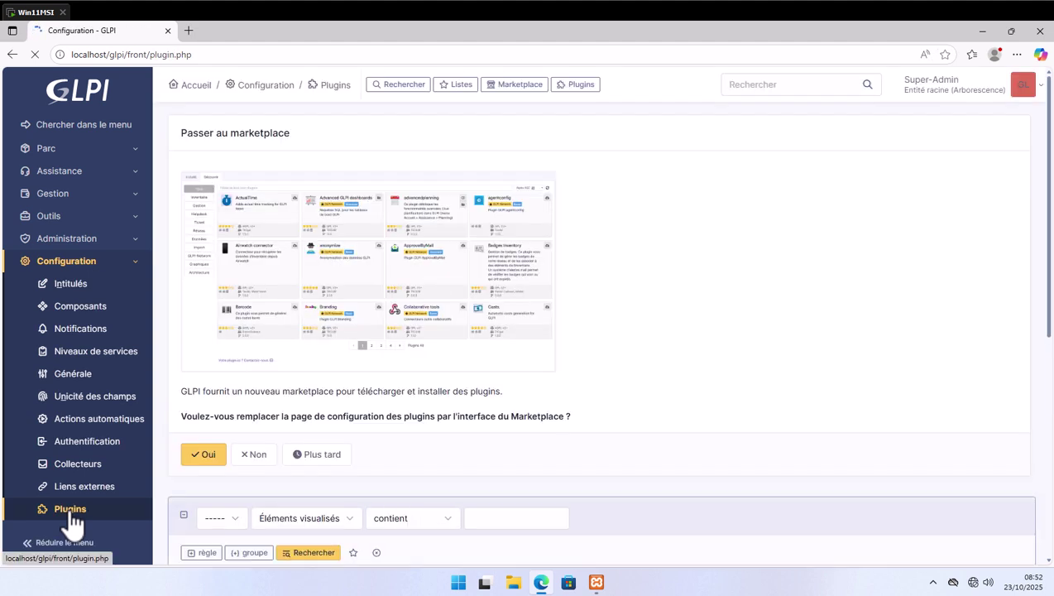
scroll(908, 337, down, 3)
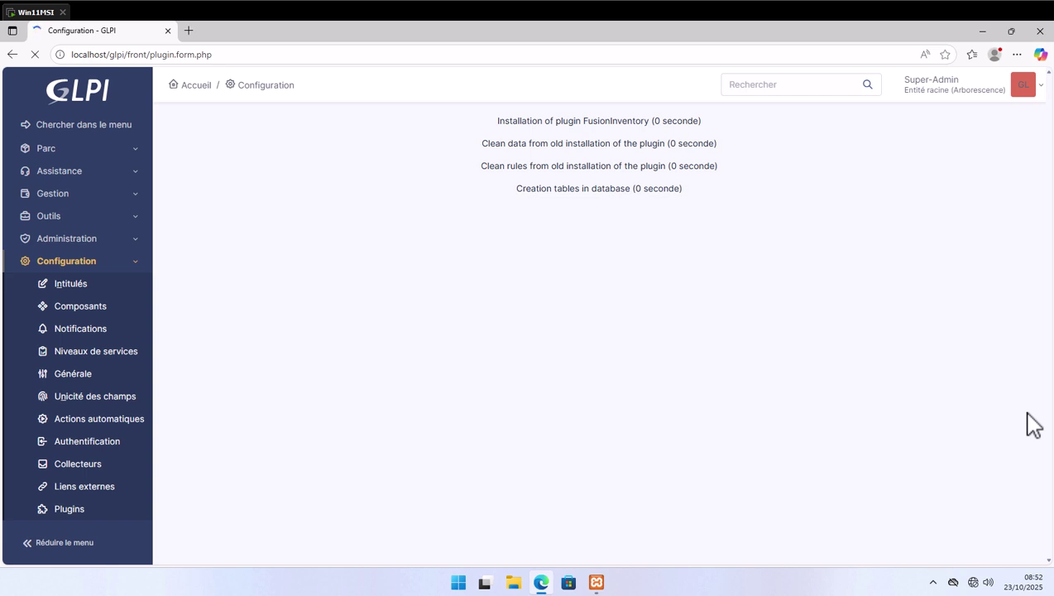
- Copy the fusioninventory-agent_windows-x64_2.6 installer from the Isos folder on the Z: shared drive to the desktop in File Explorer
click(501, 583)
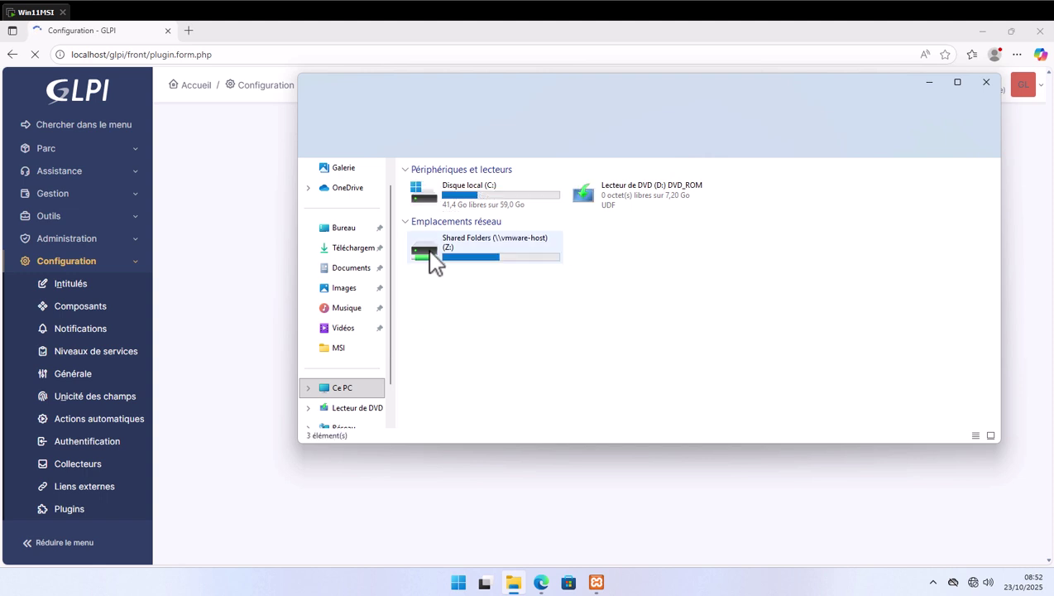
double_click(429, 253)
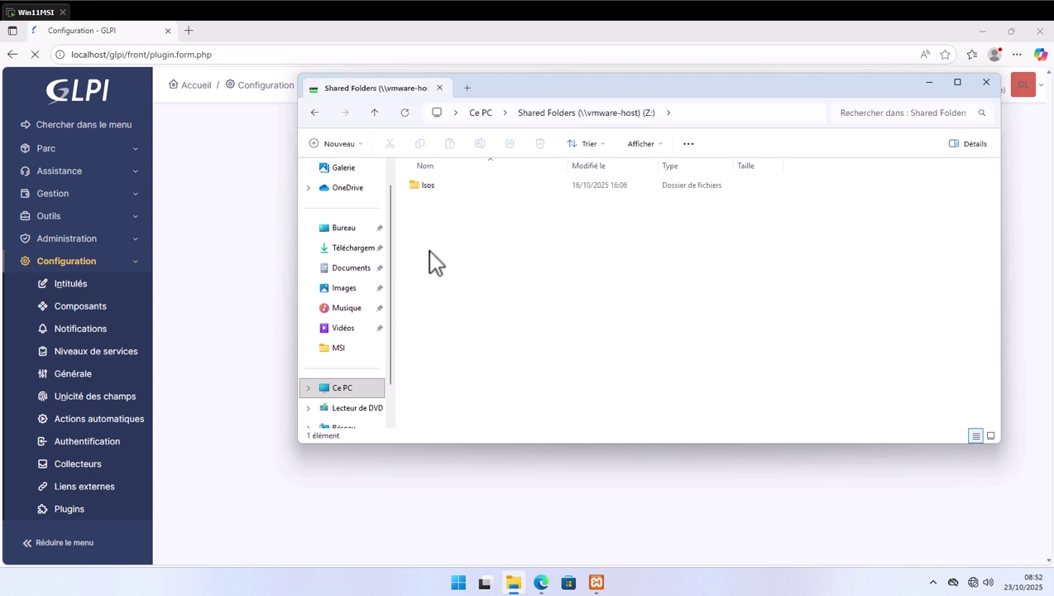
click(431, 192)
double_click(431, 189)
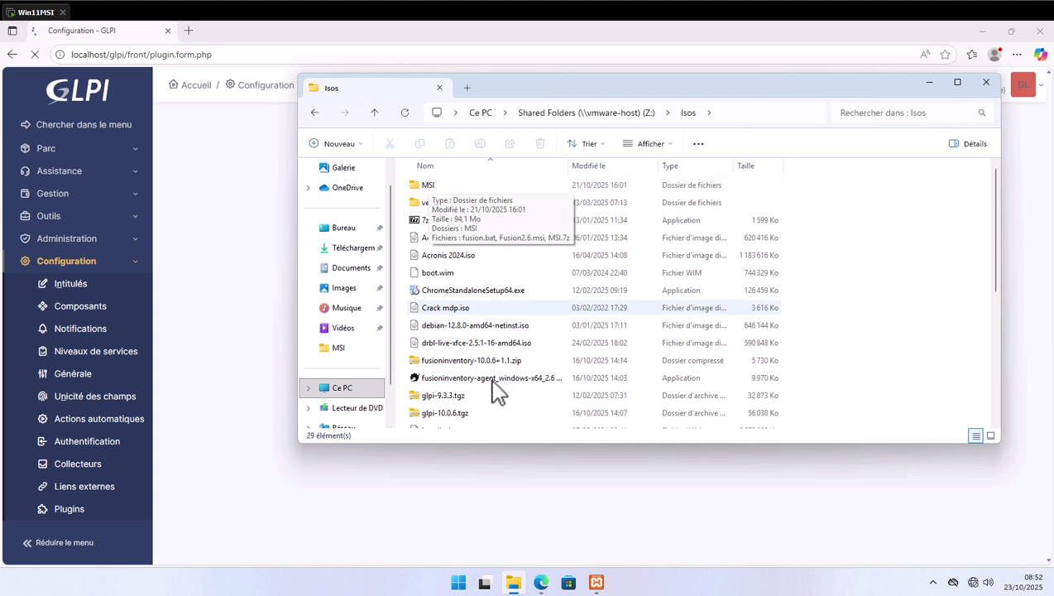
click(504, 383)
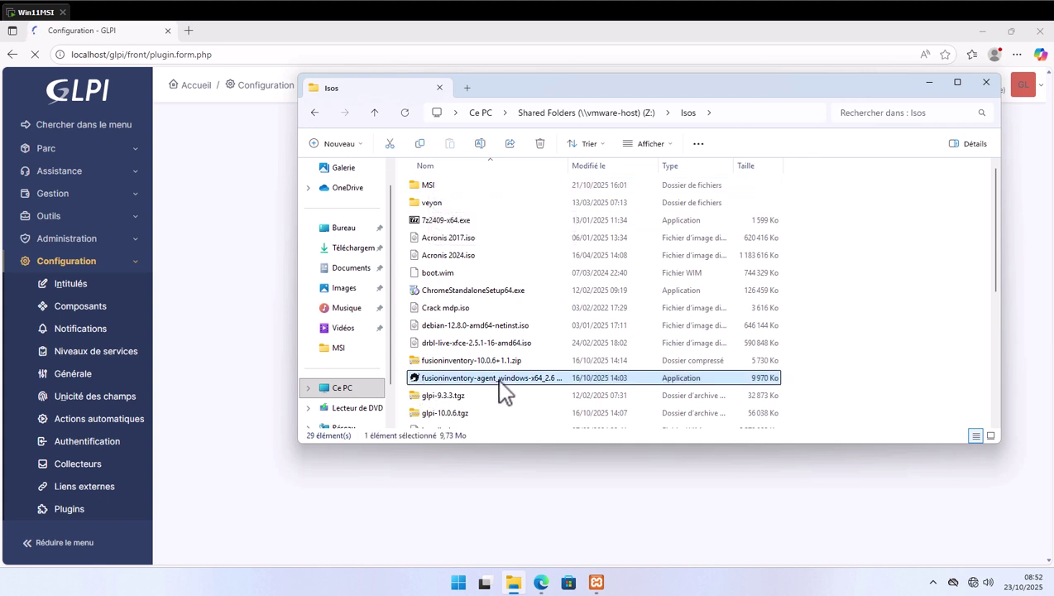
click(345, 229)
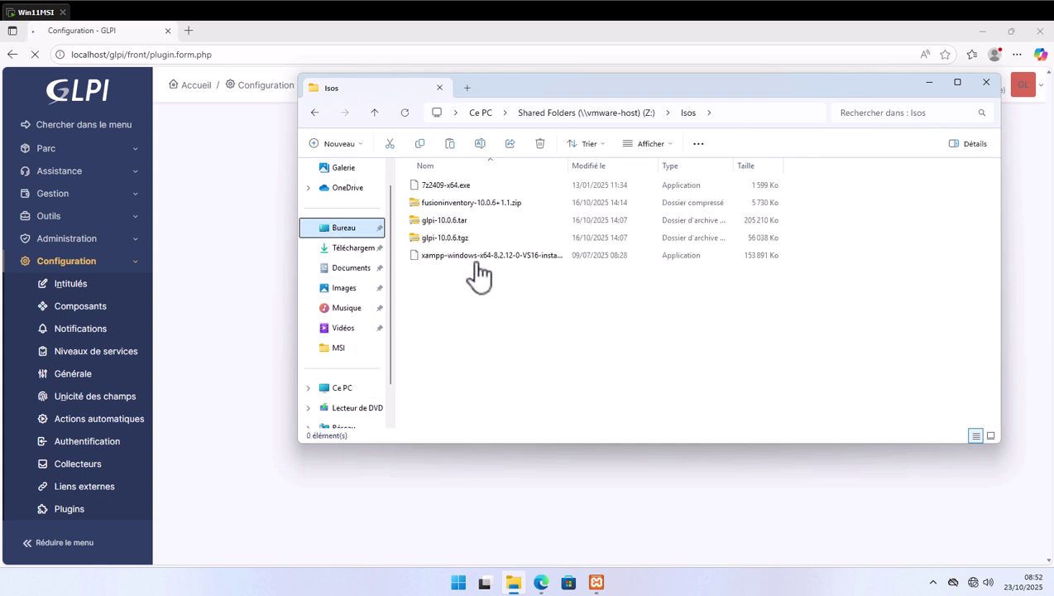
key(ctrl+v)
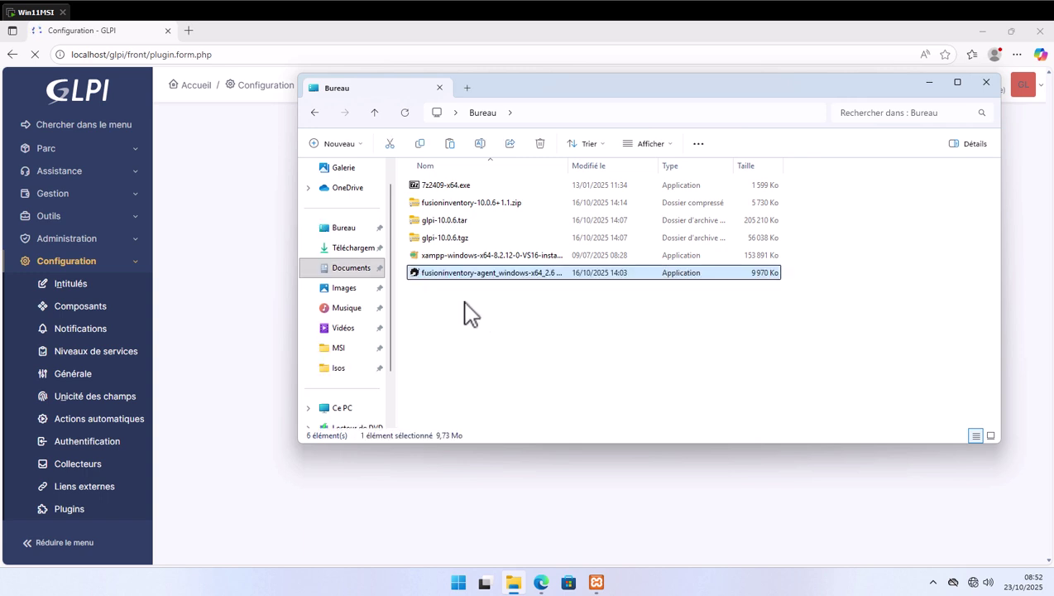
- Run the fusioninventory-agent_windows-x64_2.6 installer as administrator in French and accept the licence terms
right_click(464, 277)
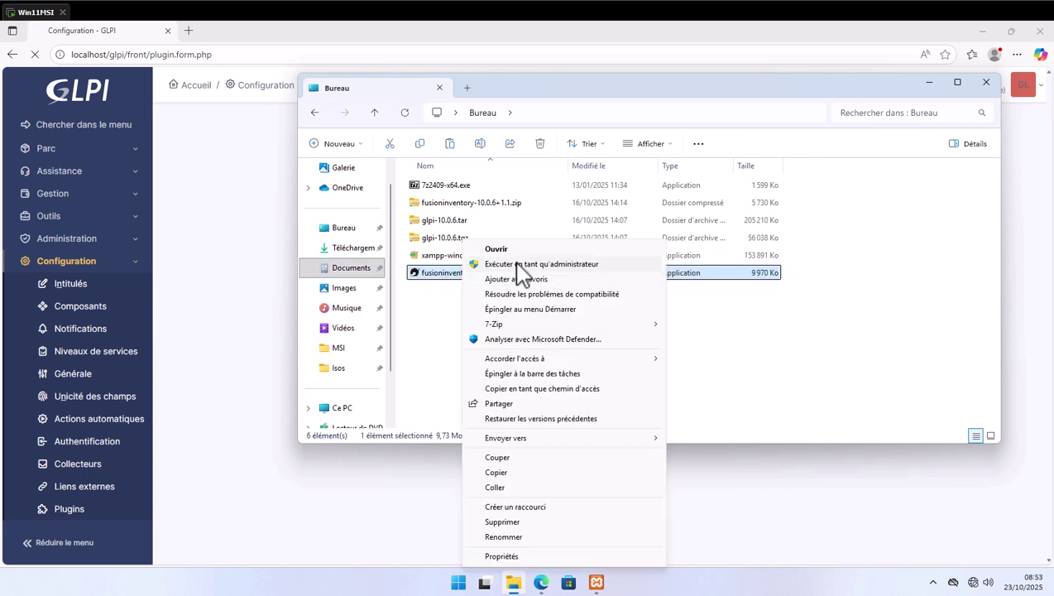
click(517, 264)
click(929, 84)
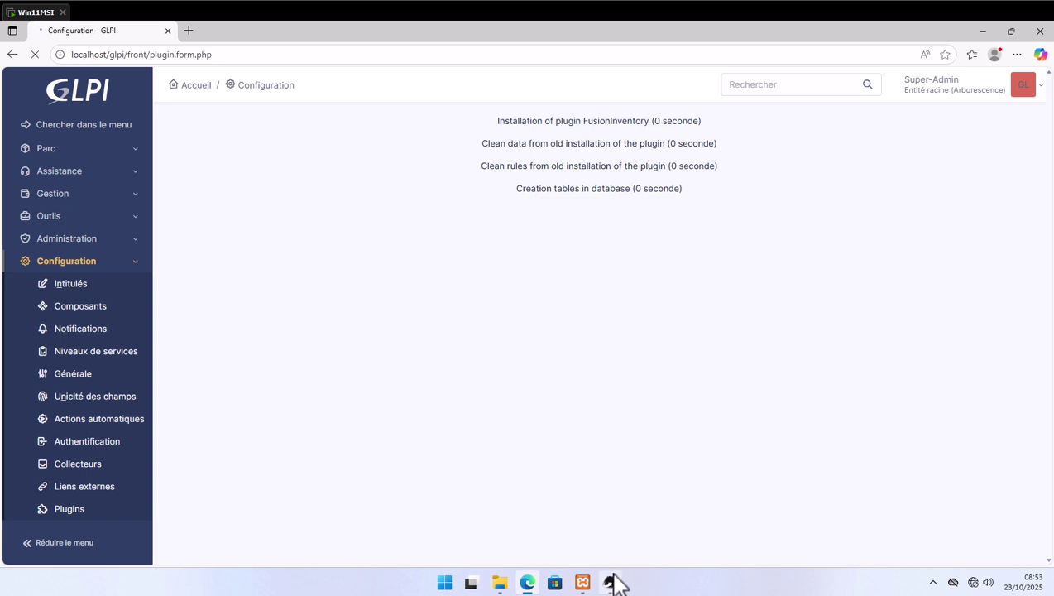
click(615, 583)
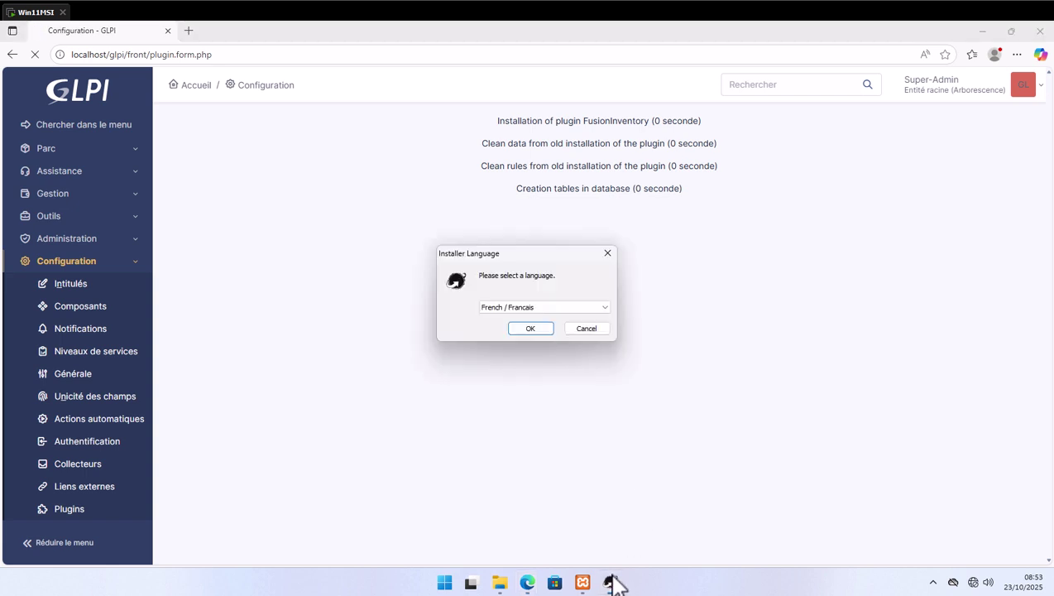
click(530, 330)
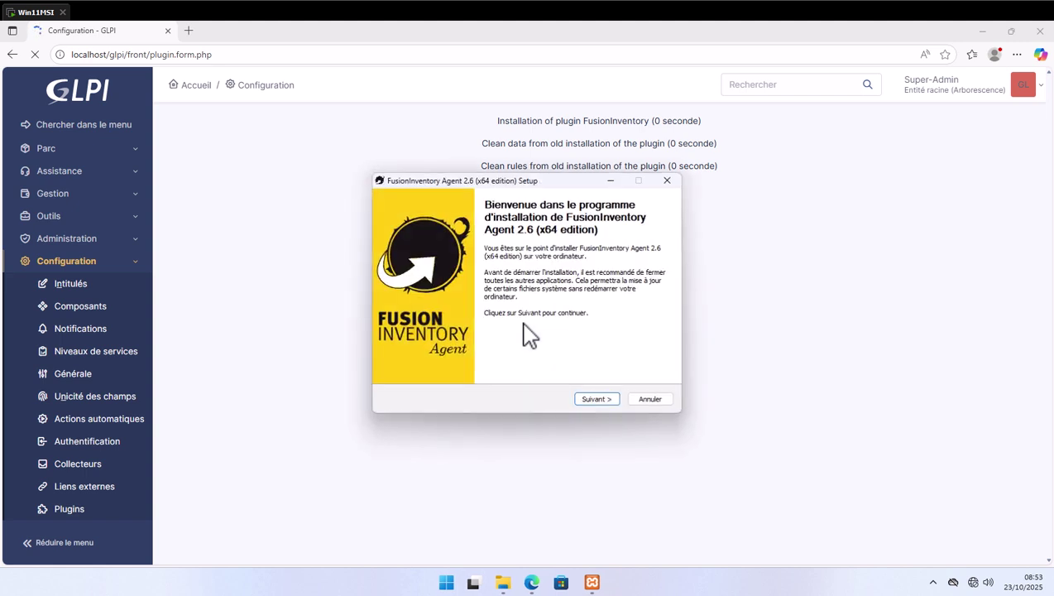
click(593, 398)
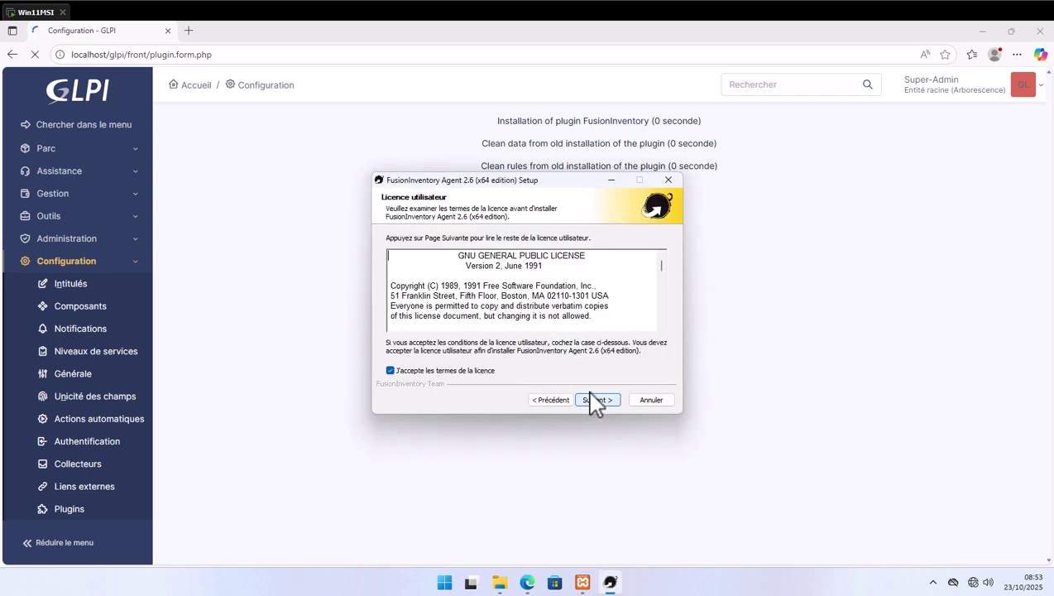
click(600, 401)
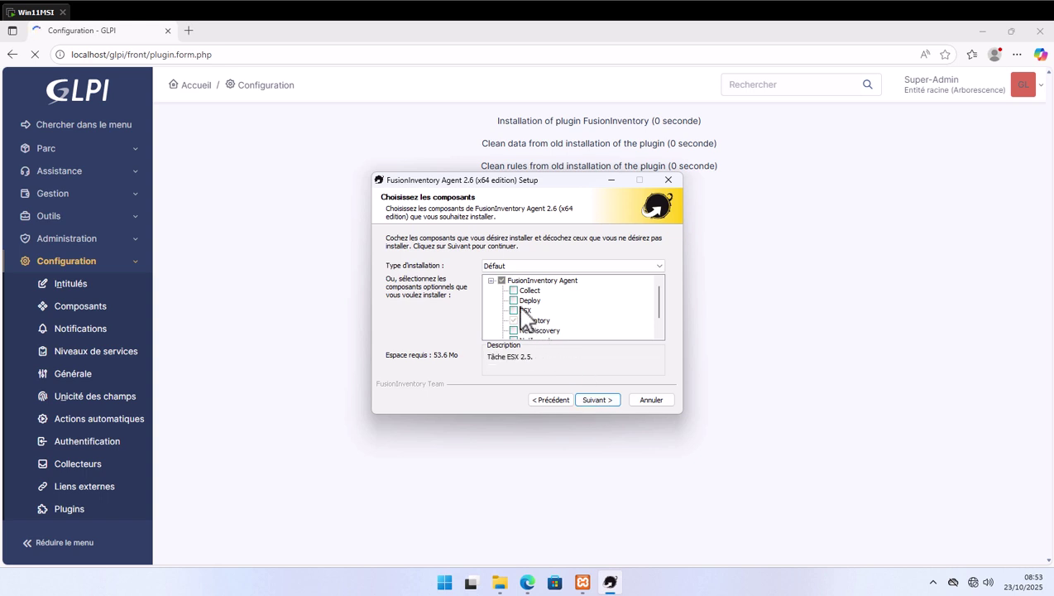
- Select the Complète installation type for the FusionInventory agent components
click(534, 266)
click(539, 286)
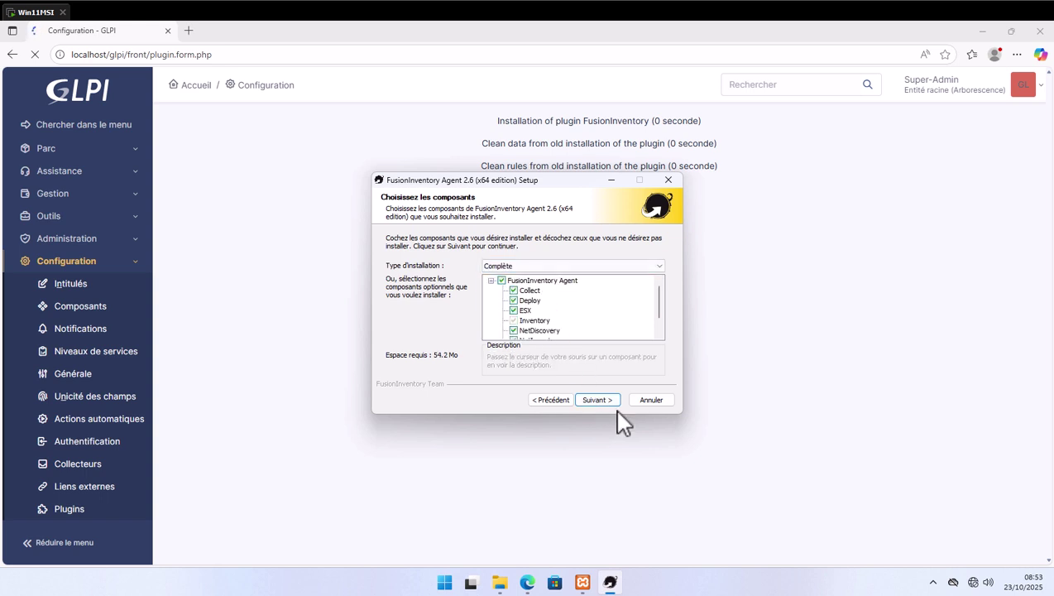
click(615, 403)
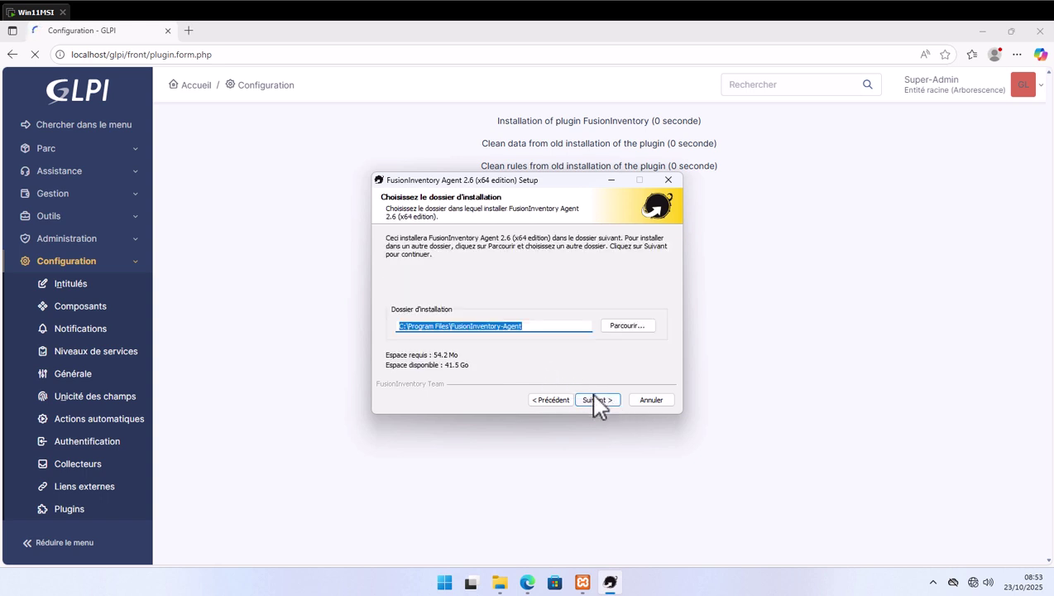
click(595, 399)
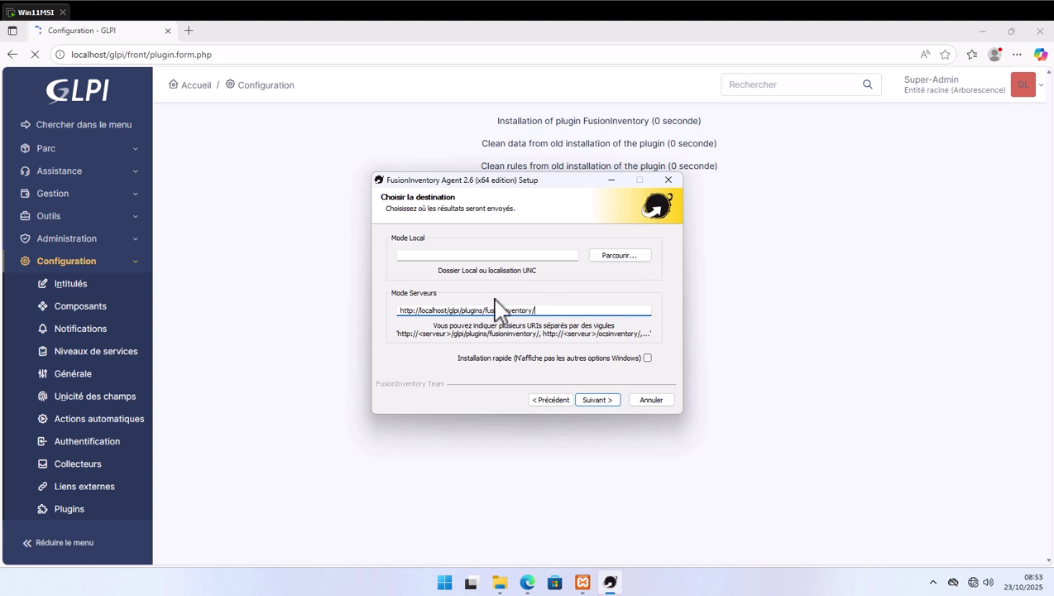
click(647, 357)
click(599, 401)
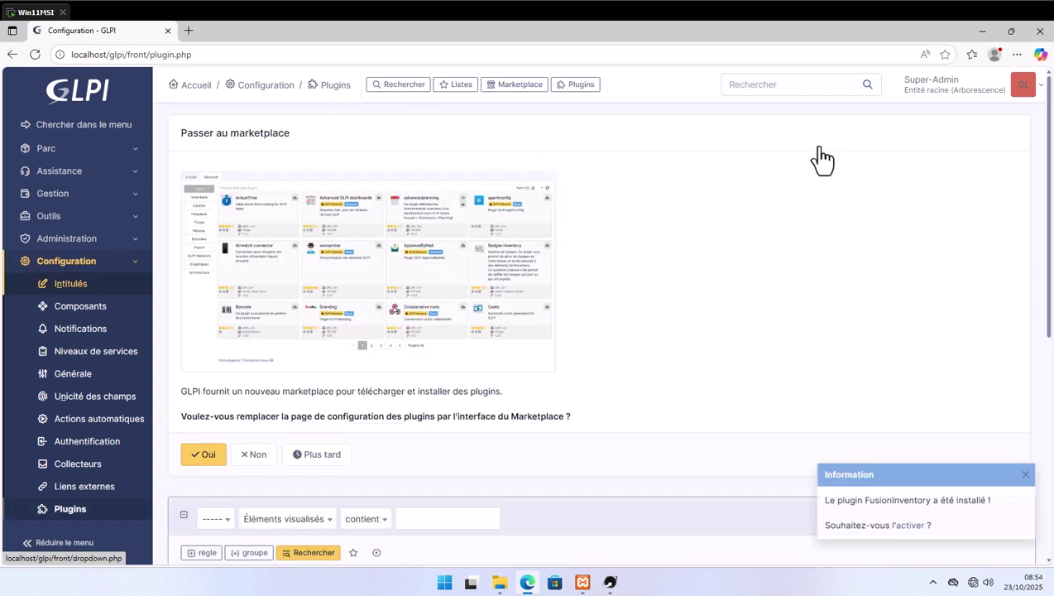
- Activate the FusionInventory plugin in GLPI and open the Ordinateurs list under Parc
scroll(869, 207, down, 4)
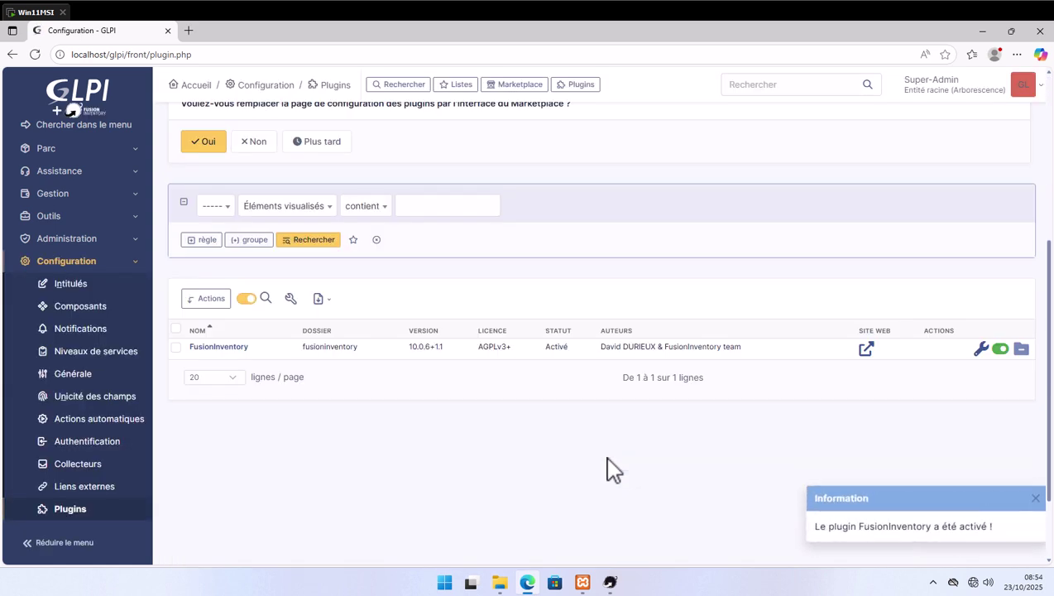
click(47, 148)
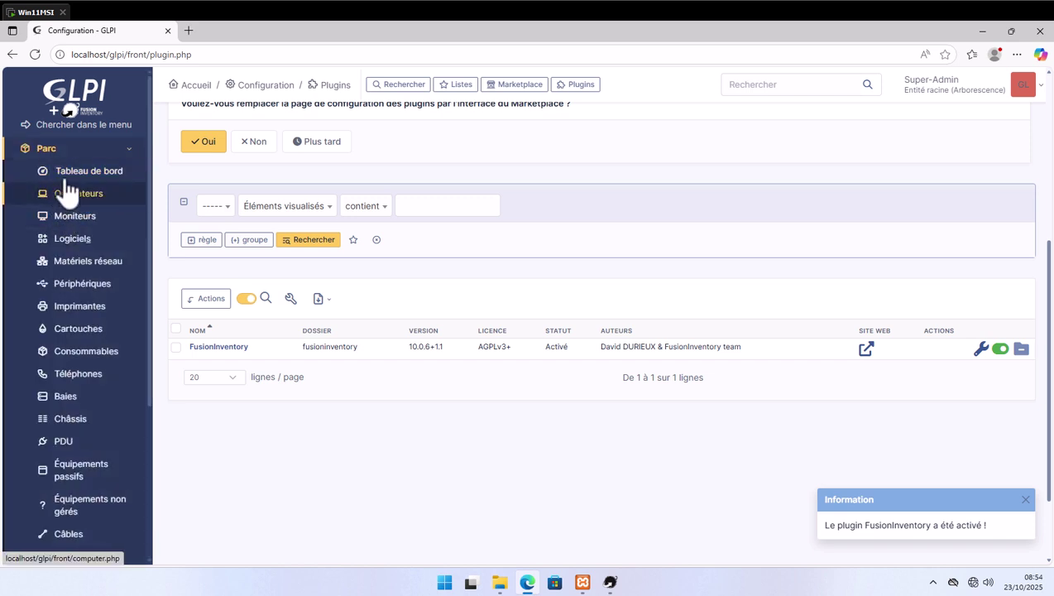
click(74, 195)
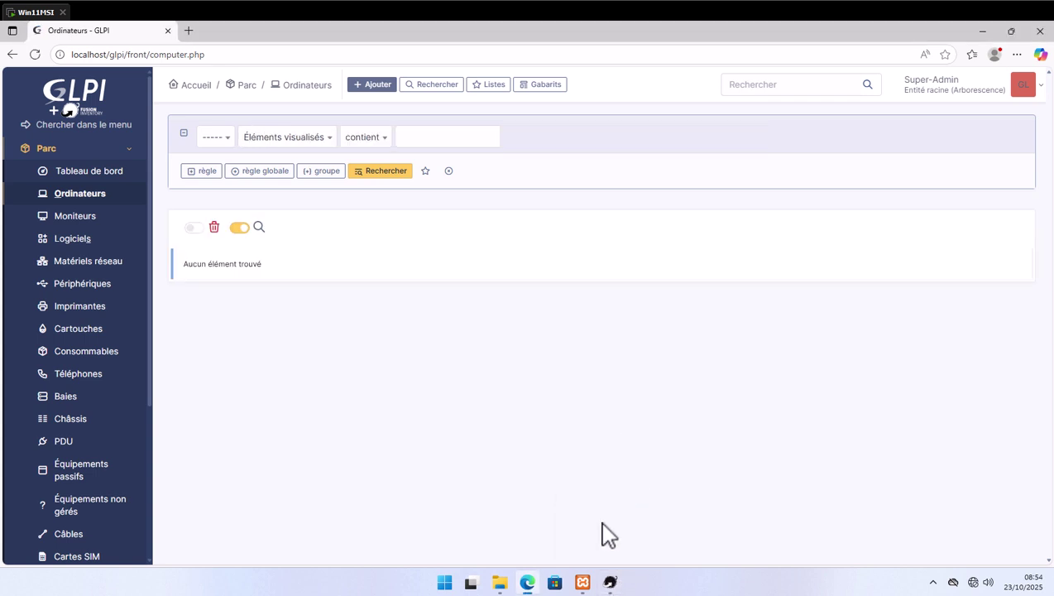
- Return to the FusionInventory agent setup, finish it without showing the Readme file, and close the installer
click(610, 582)
click(598, 399)
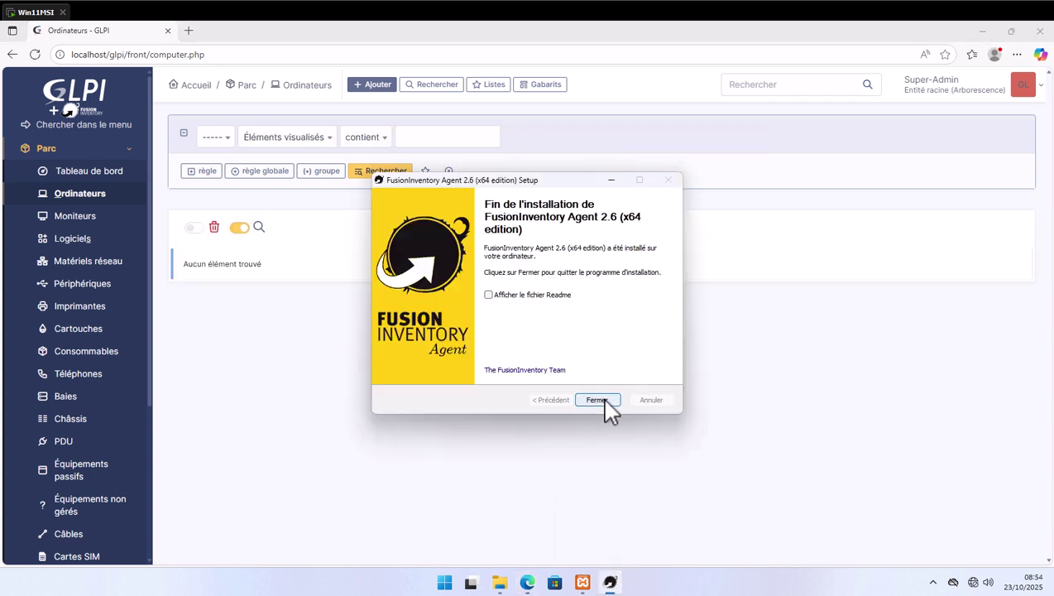
click(600, 400)
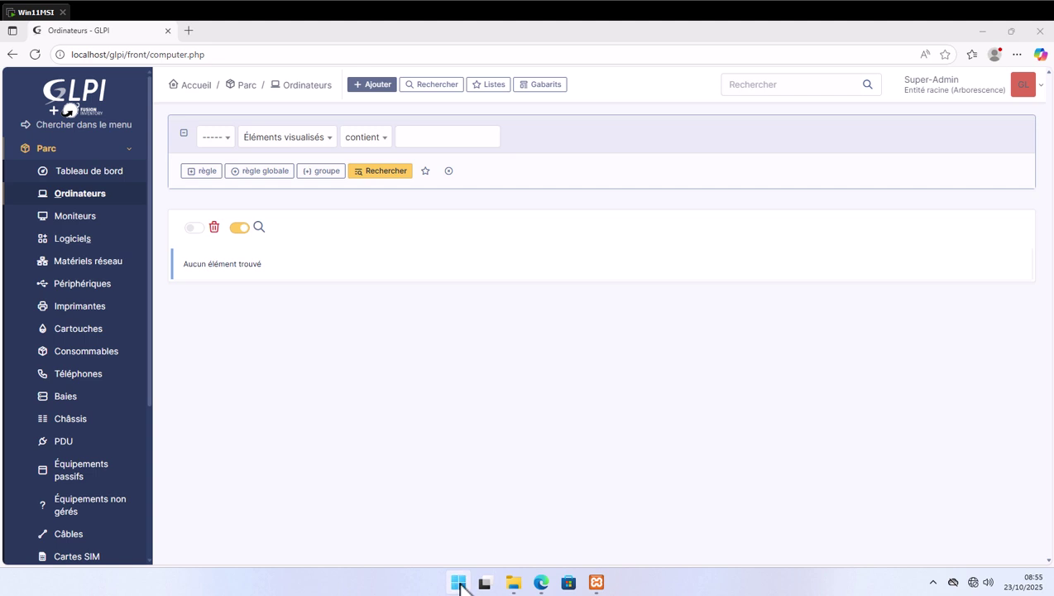
- Open the FusionInventory Agent Status page from the installed applications and close the stray Calculator window
click(457, 583)
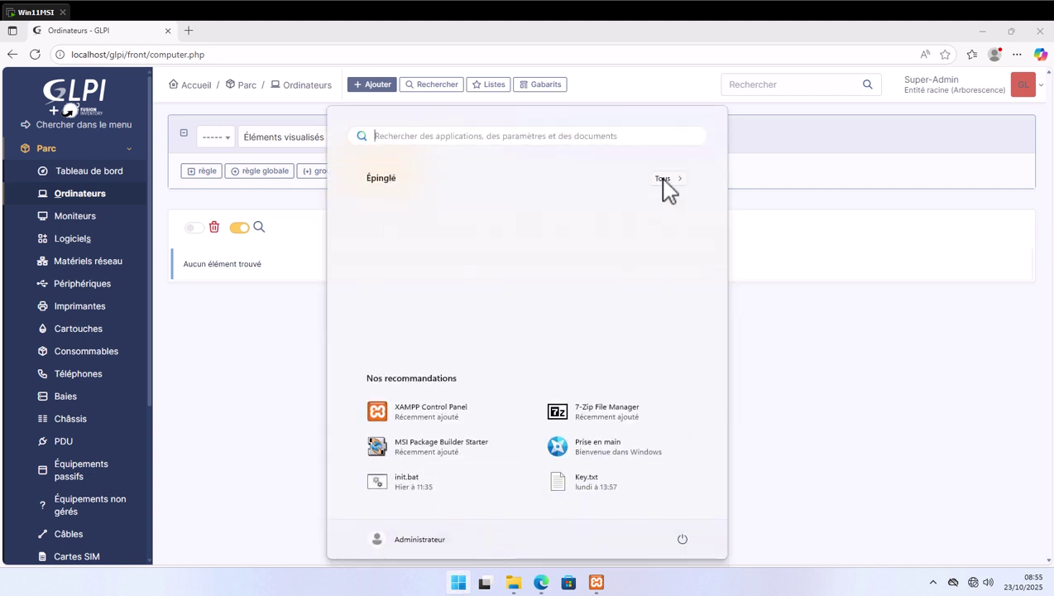
click(664, 180)
scroll(522, 313, down, 3)
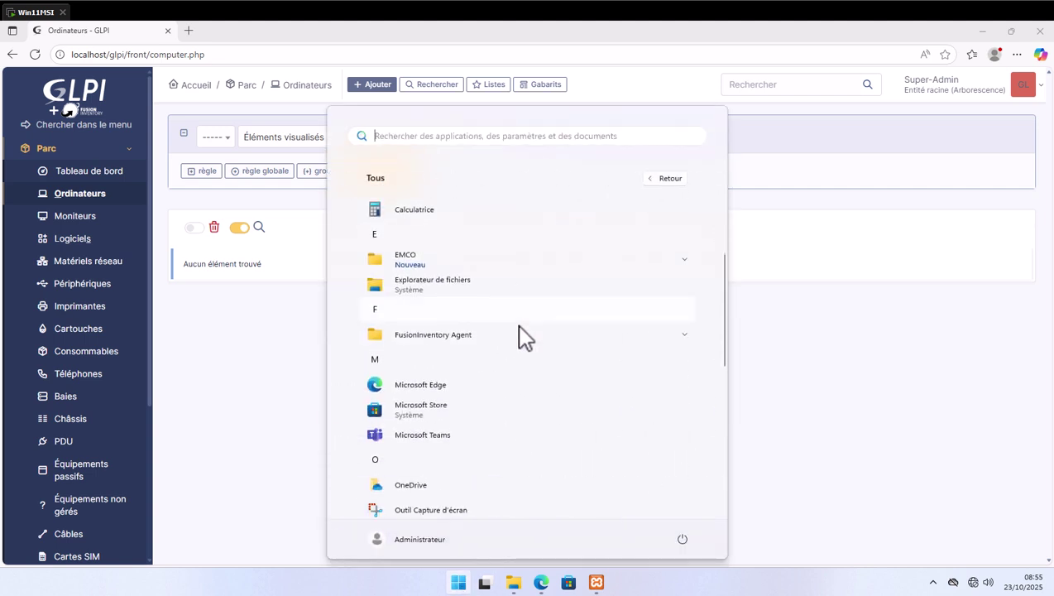
click(514, 339)
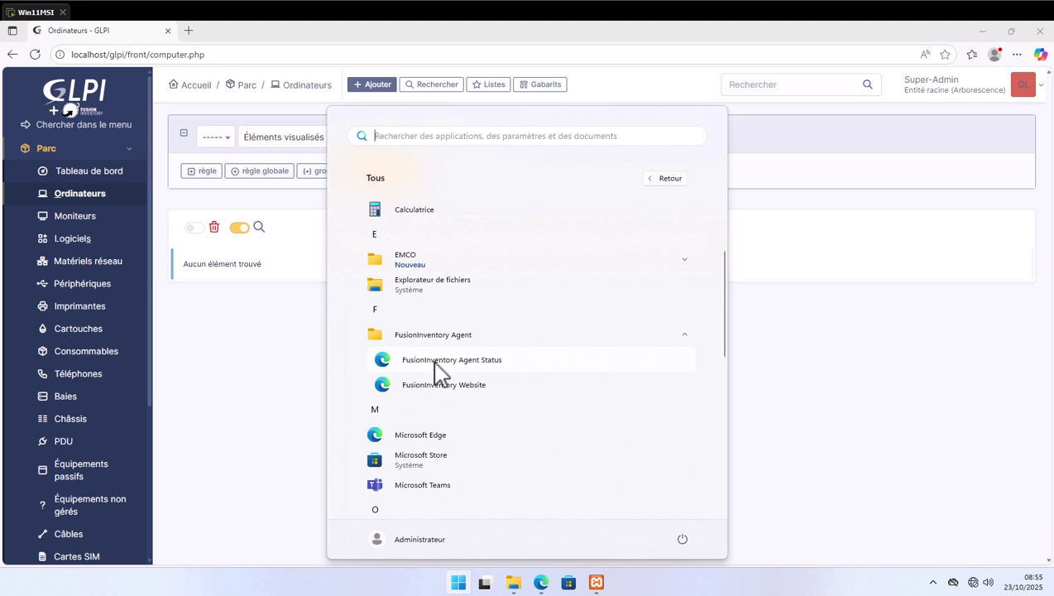
click(478, 370)
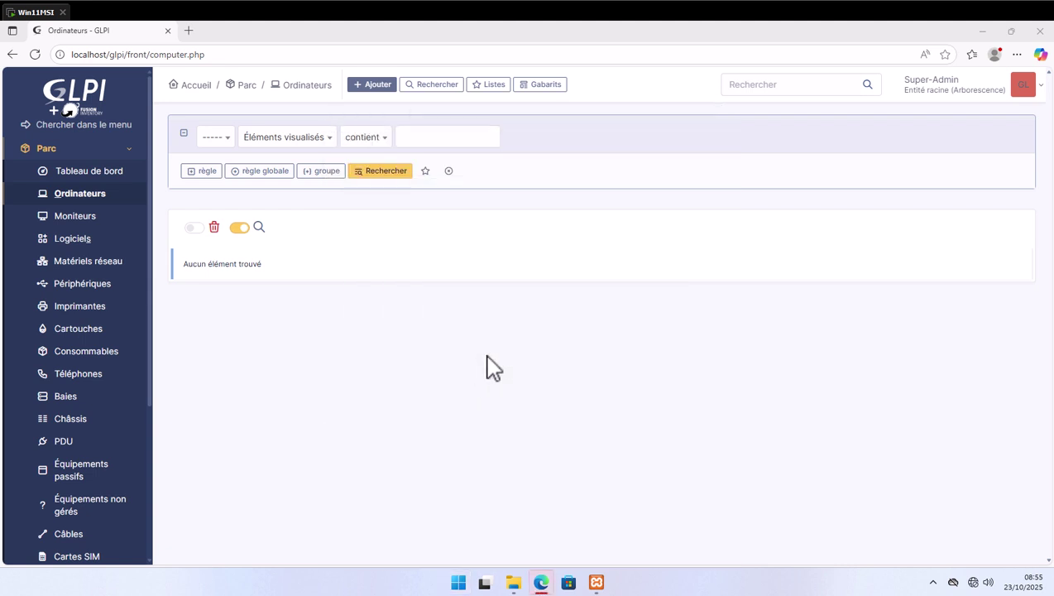
key(XF86Calculator)
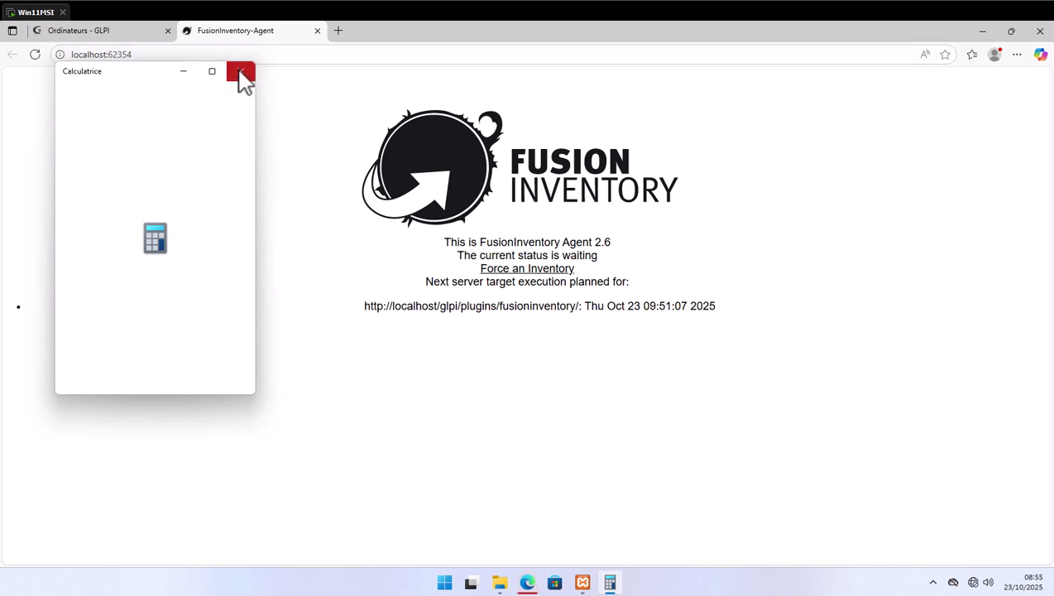
click(239, 74)
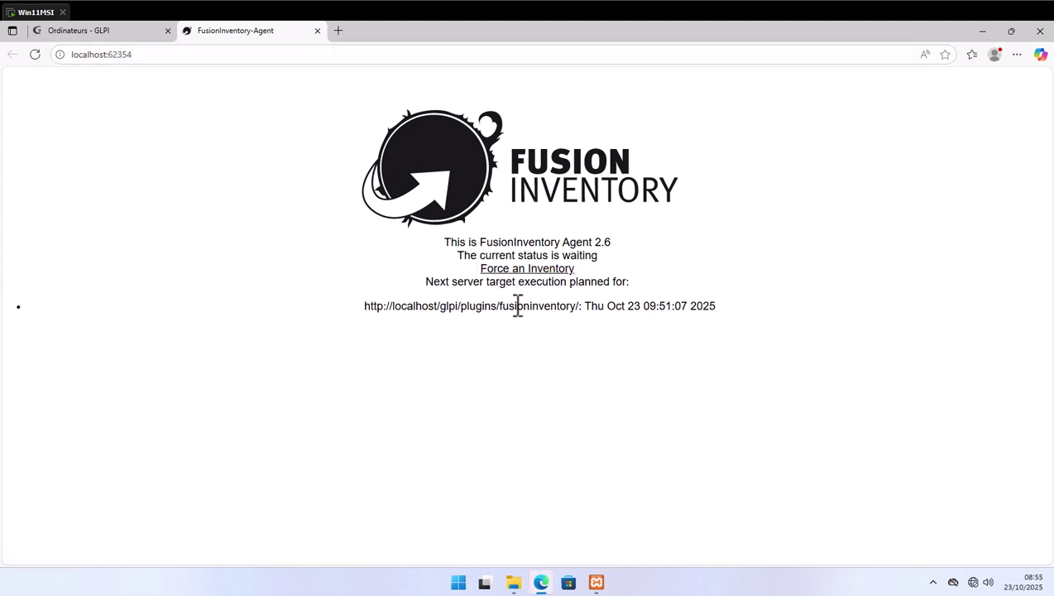
- Force an inventory from the agent status page and return to GLPI
click(527, 270)
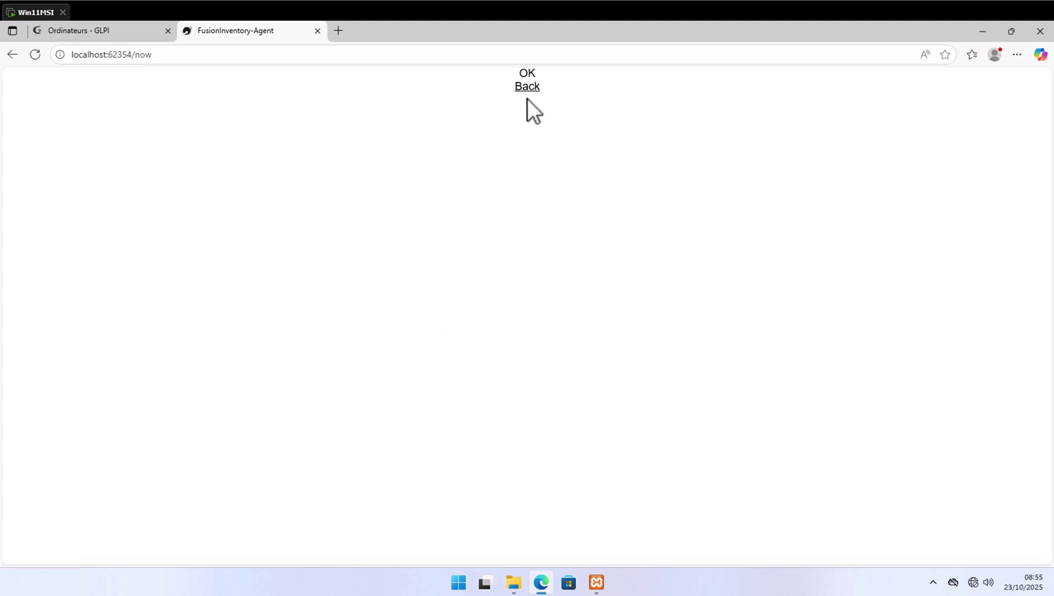
click(524, 87)
click(99, 31)
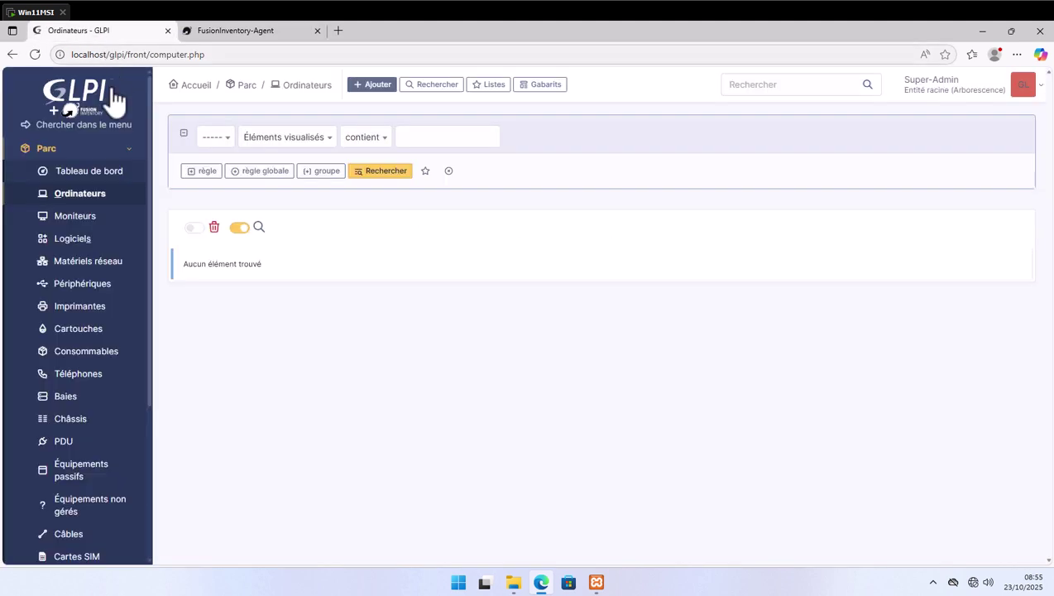
- Check the refreshed Moniteurs and Ordinateurs lists in GLPI for inventoried equipment
click(84, 224)
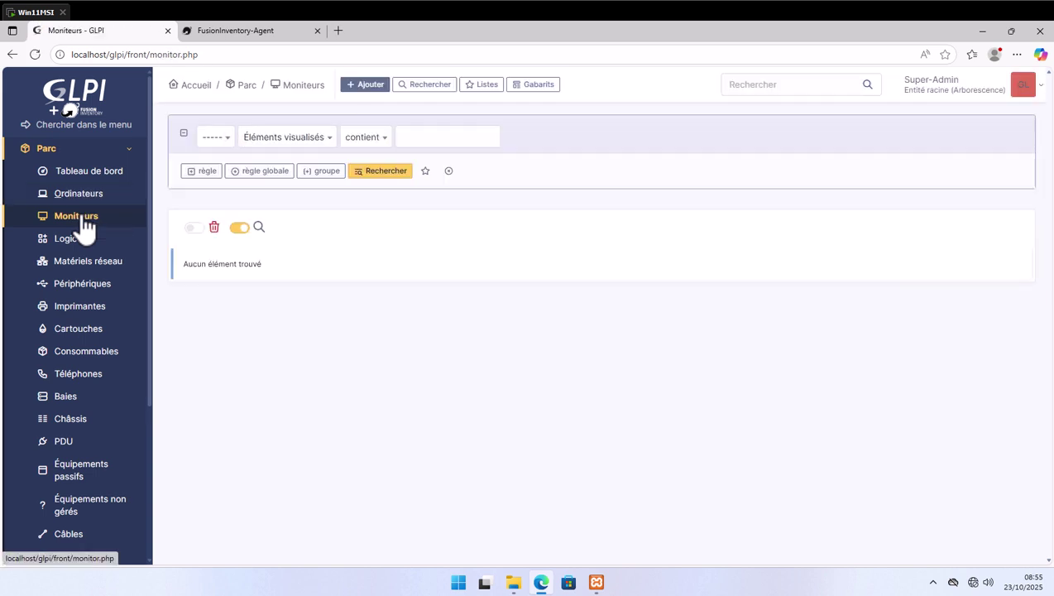
click(36, 55)
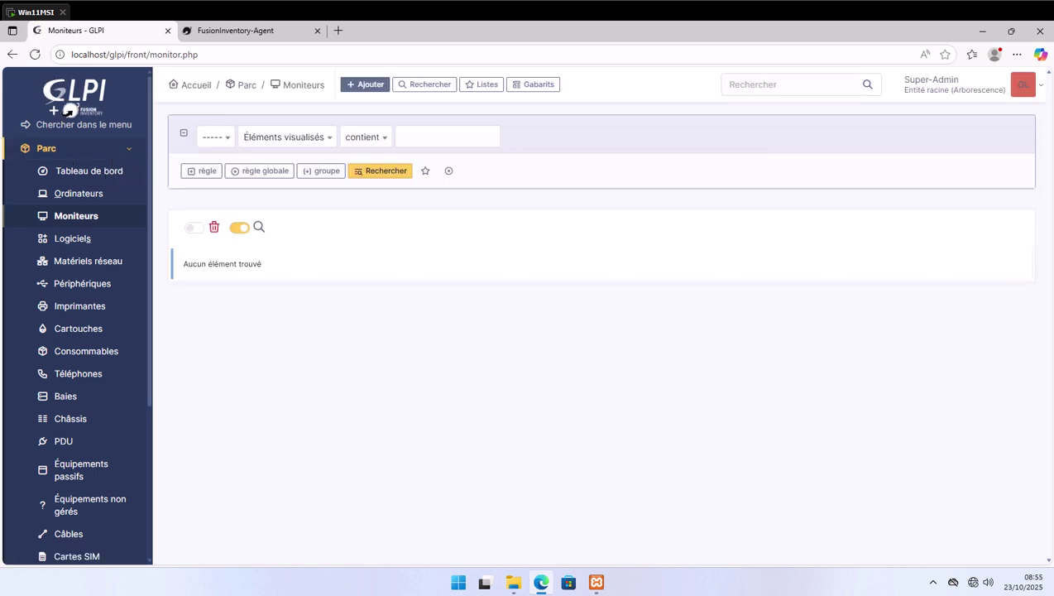
click(79, 193)
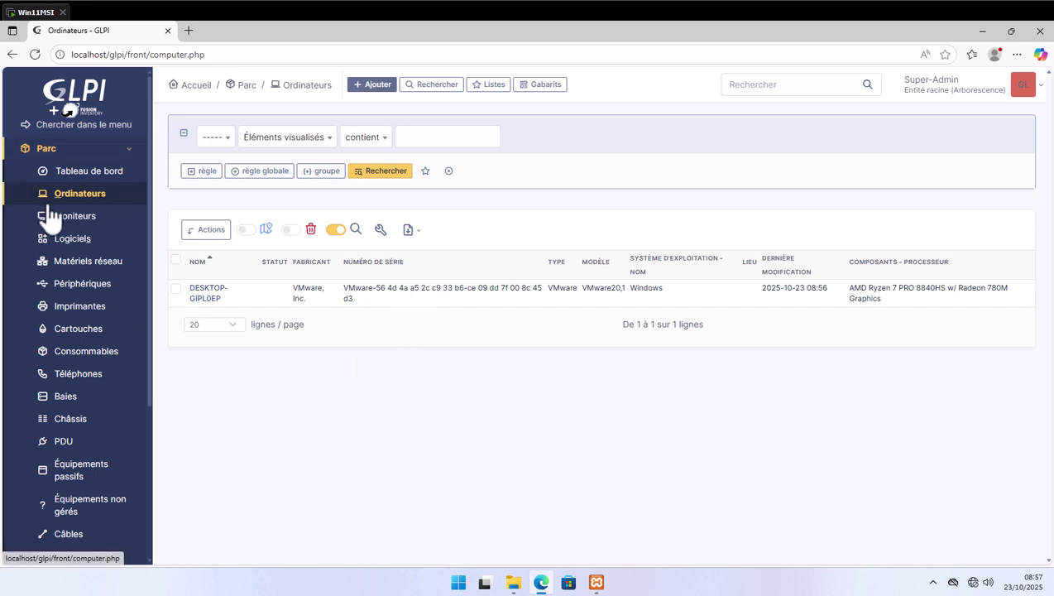
click(79, 197)
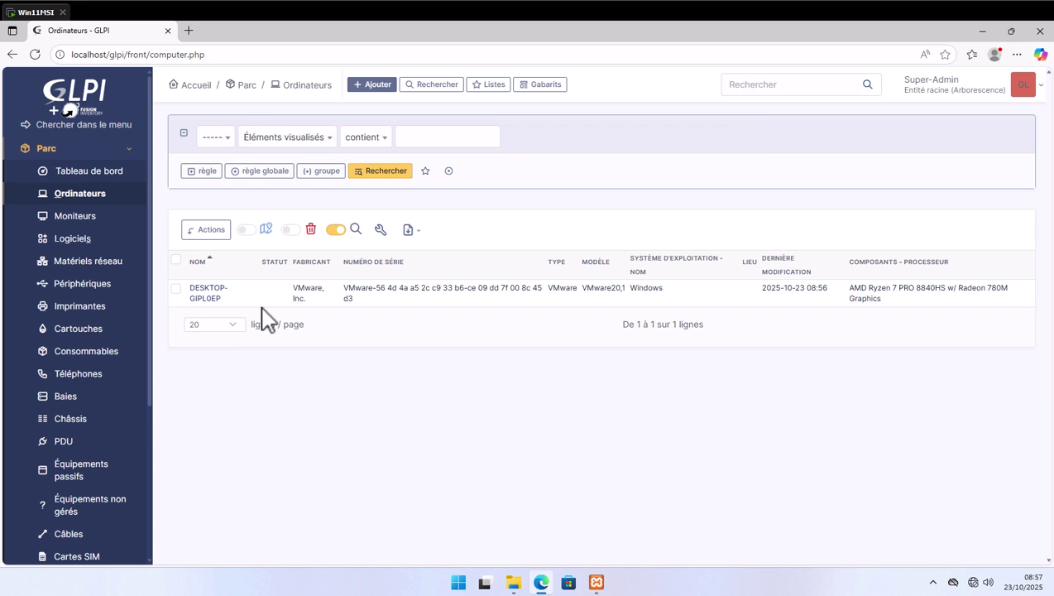
- Open the DESKTOP-GIPL0EP computer record and examine its general details and FusionInventory information
click(211, 301)
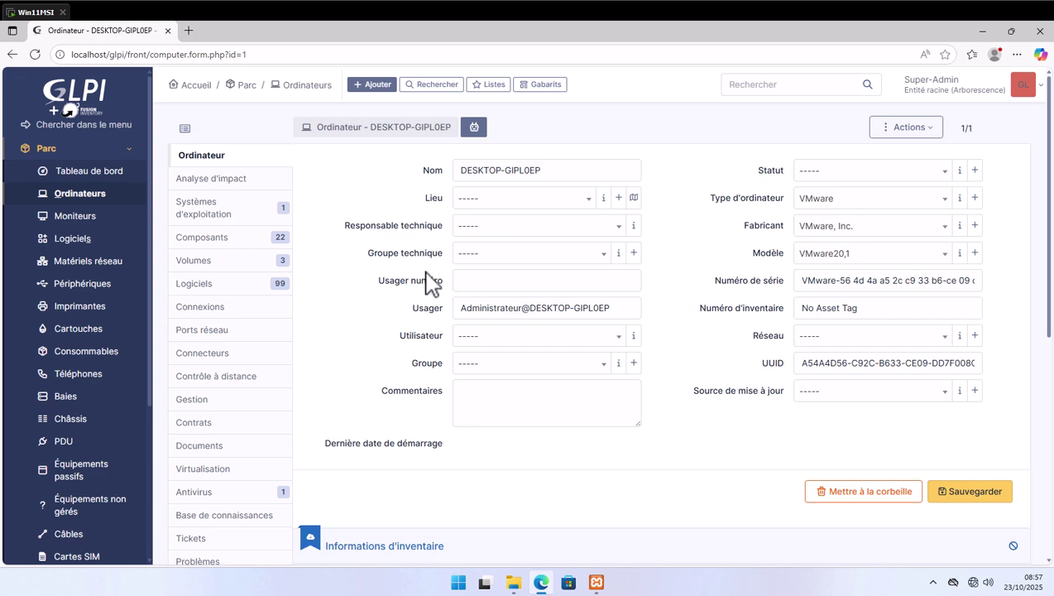
scroll(322, 310, down, 4)
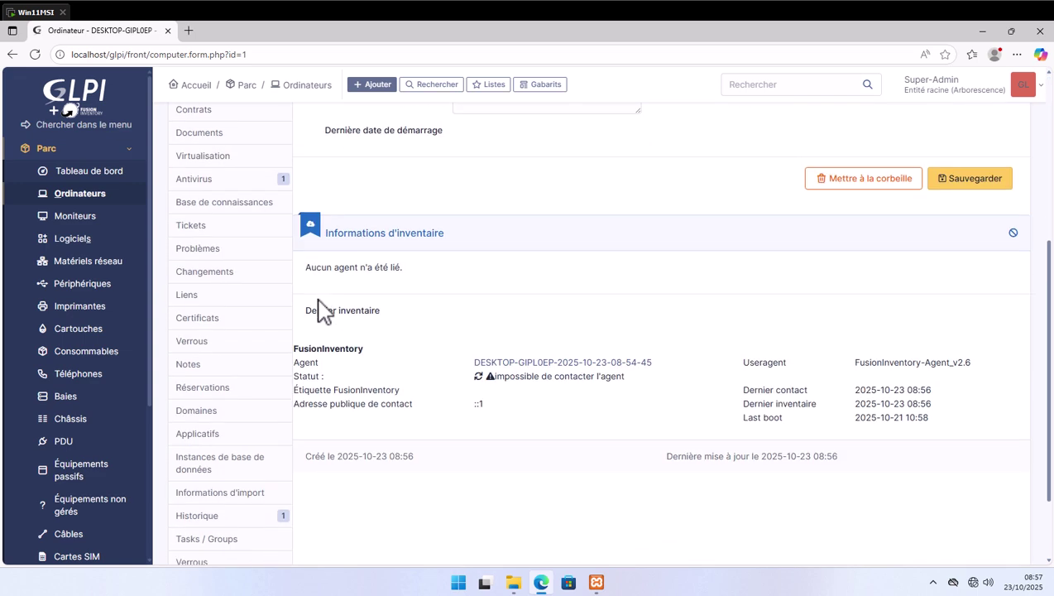
scroll(322, 311, up, 4)
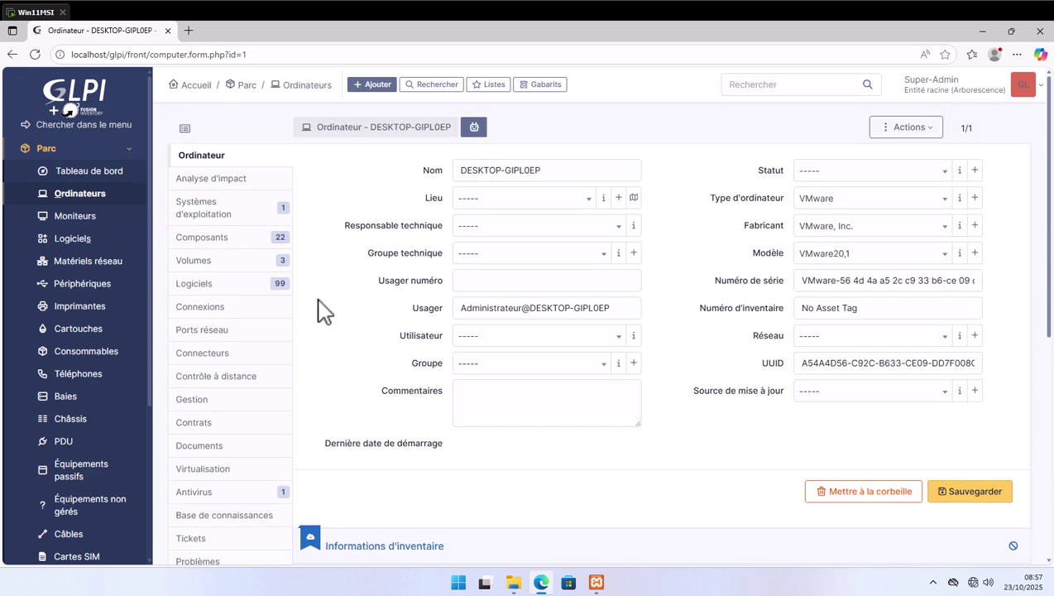